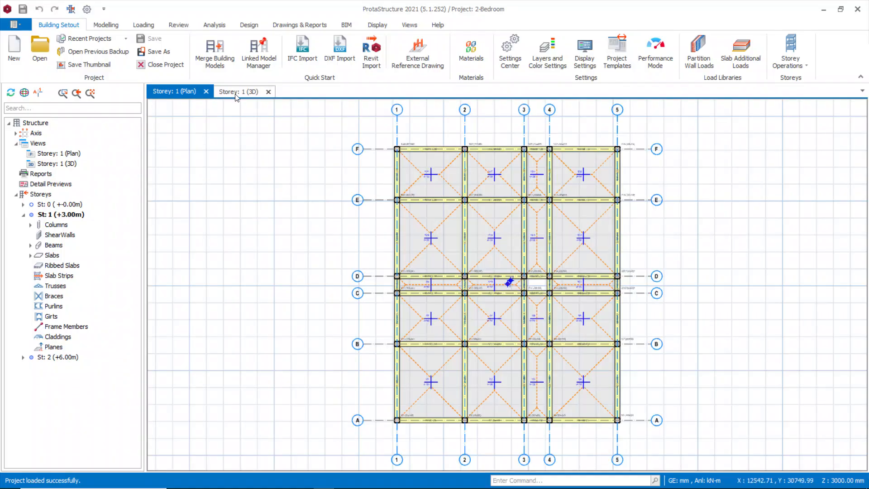
Examine the building frame from several sides in the storey 1 3D view and return to the storey 1 plan
click(235, 92)
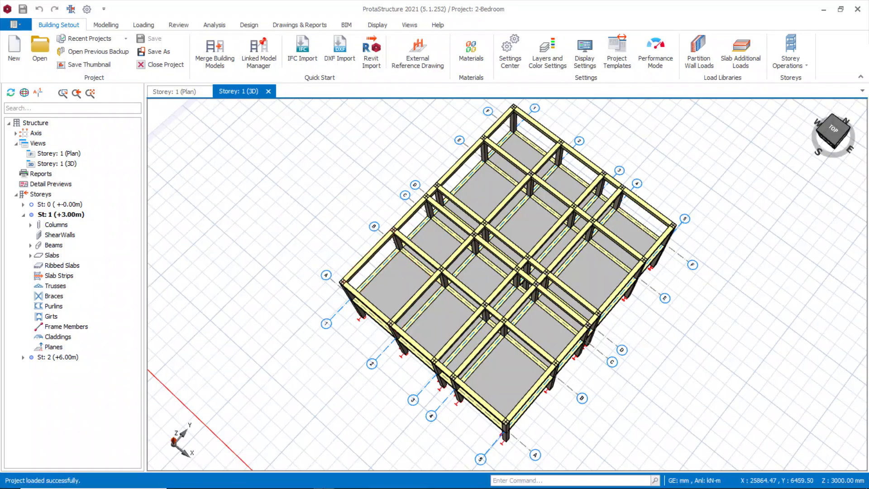
mouse_move(301, 487)
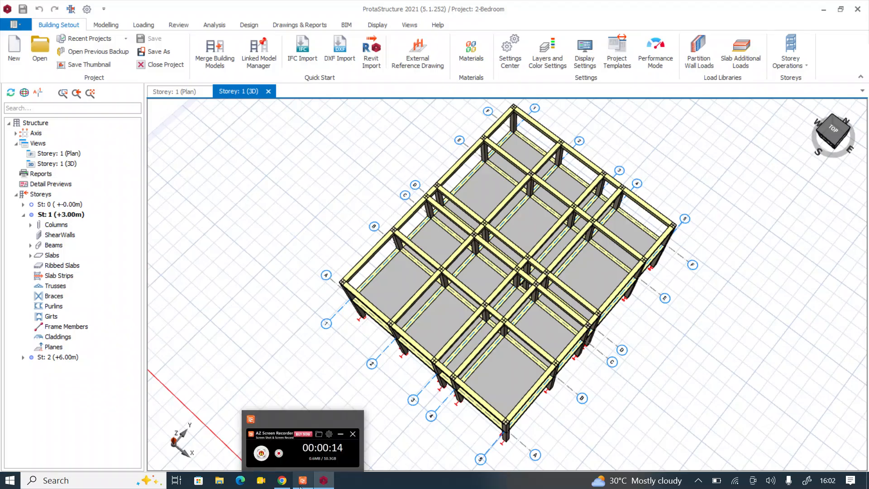
middle_drag(292, 314, 442, 257)
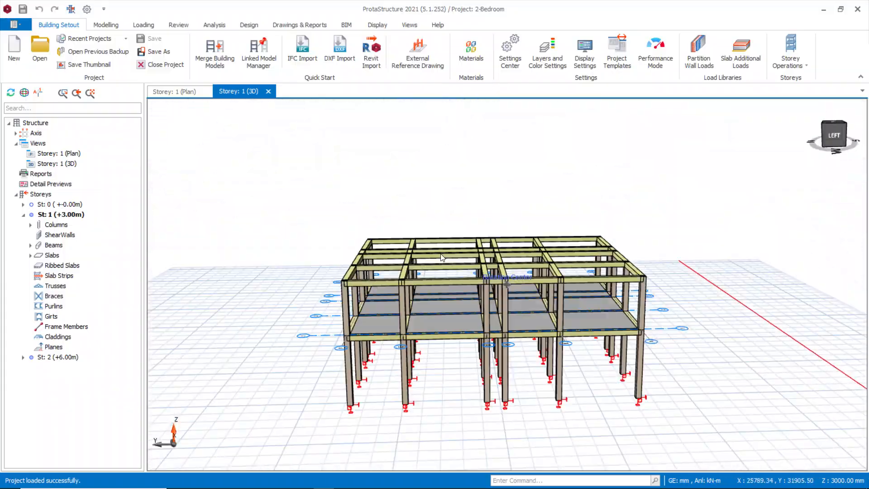
middle_drag(398, 195, 390, 197)
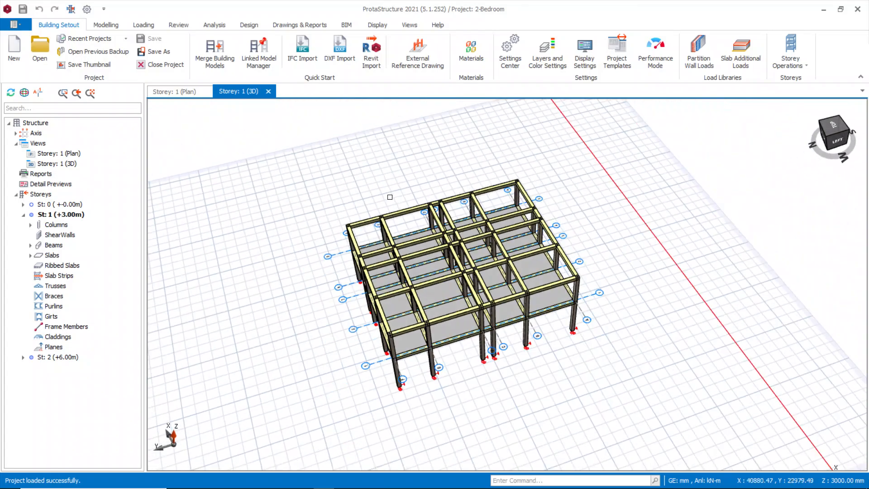
middle_drag(445, 358, 521, 335)
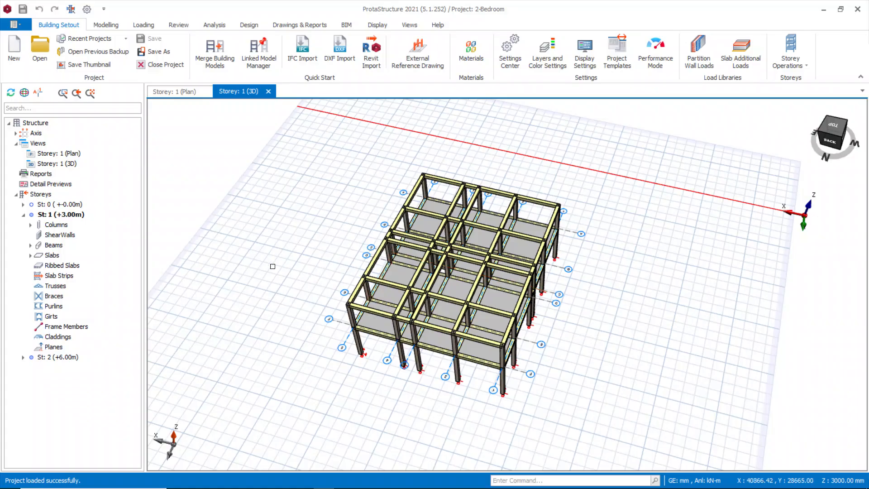
click(172, 93)
scroll(308, 258, up, 3)
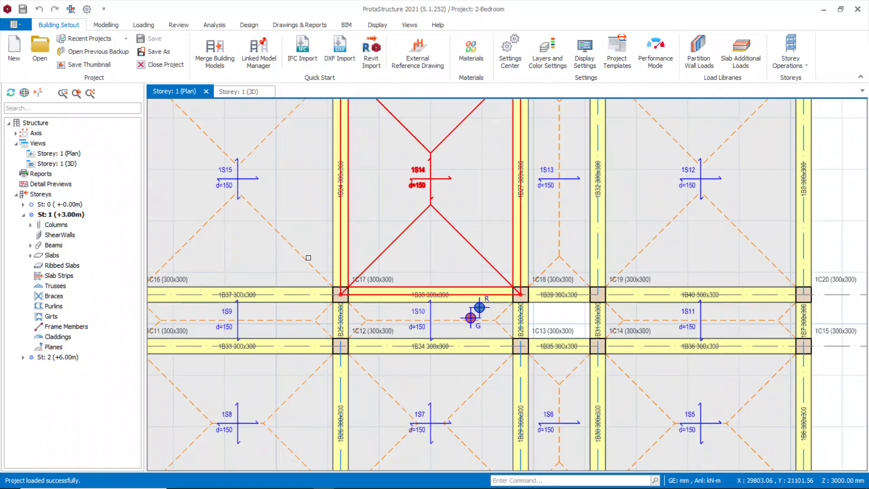
scroll(308, 258, down, 3)
scroll(342, 253, down, 3)
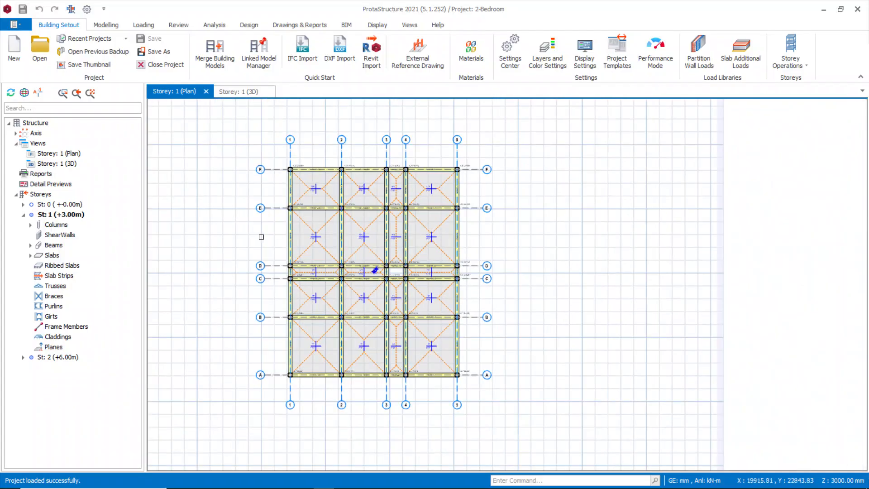
middle_drag(261, 236, 272, 238)
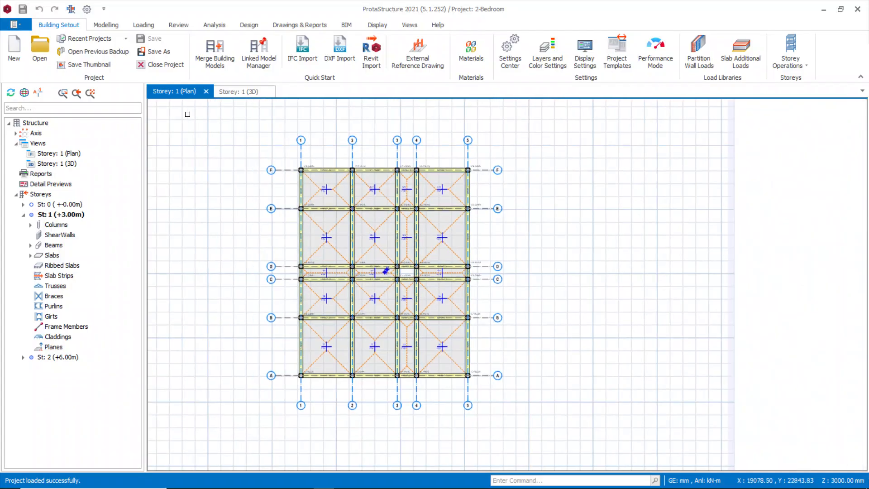
Insert an X-direction analytical slab strip about 16,660 mm long through the slabs between axes E and F, spanning axes 1 to 5
click(106, 25)
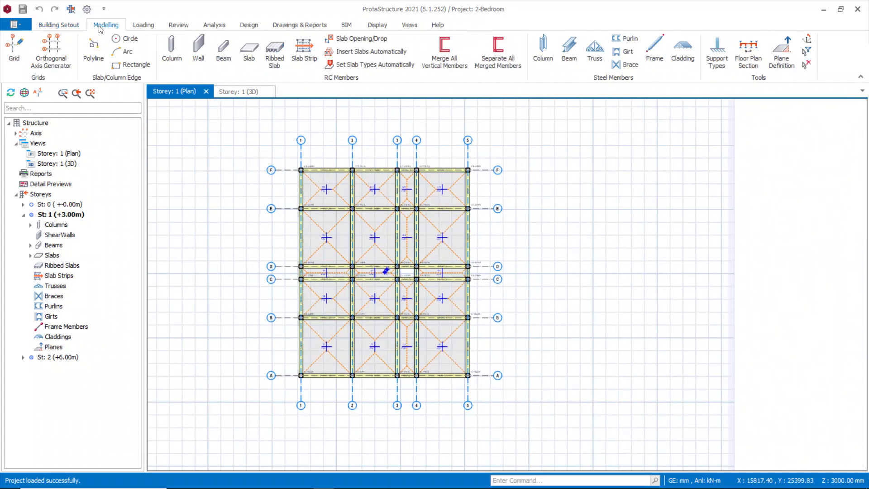
click(302, 52)
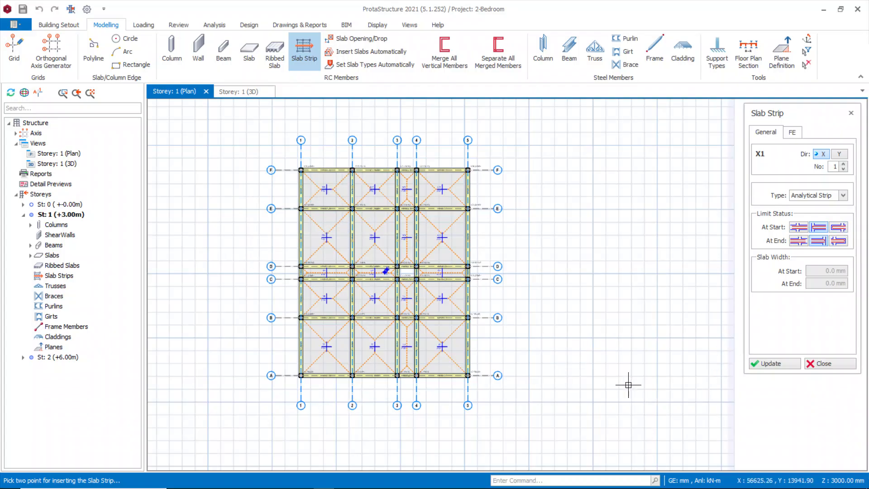
scroll(303, 191, up, 4)
scroll(261, 200, down, 3)
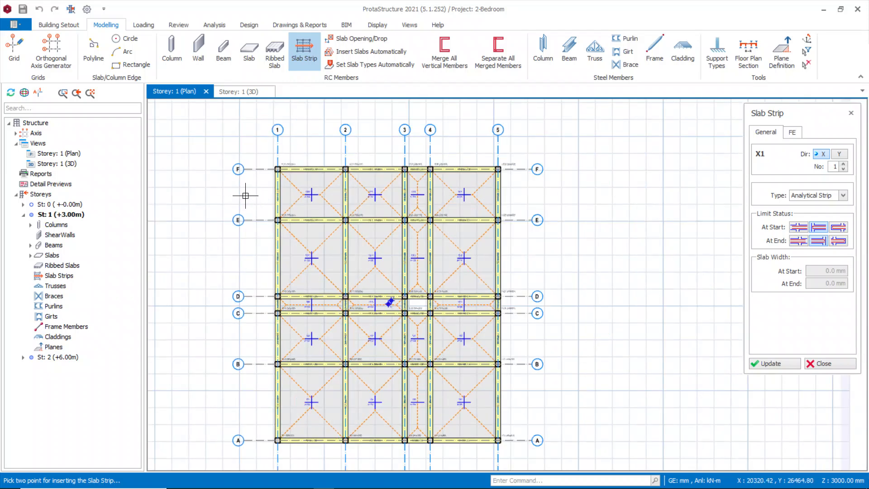
click(247, 197)
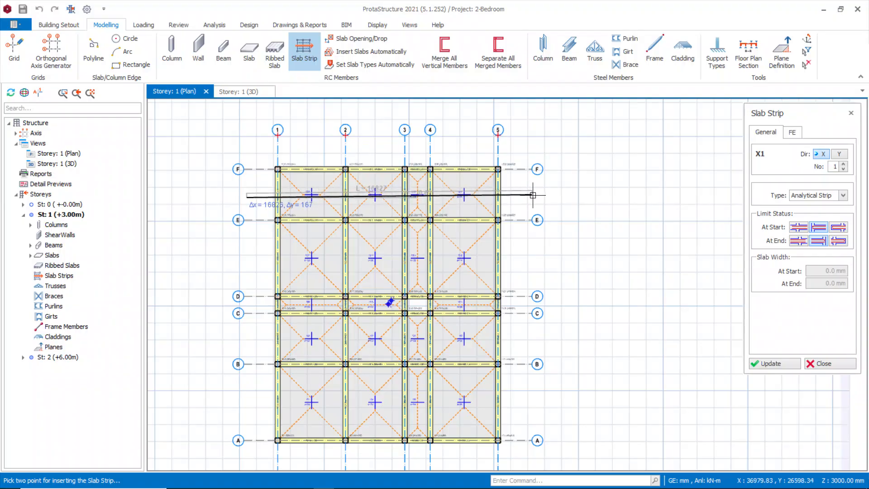
scroll(531, 199, up, 3)
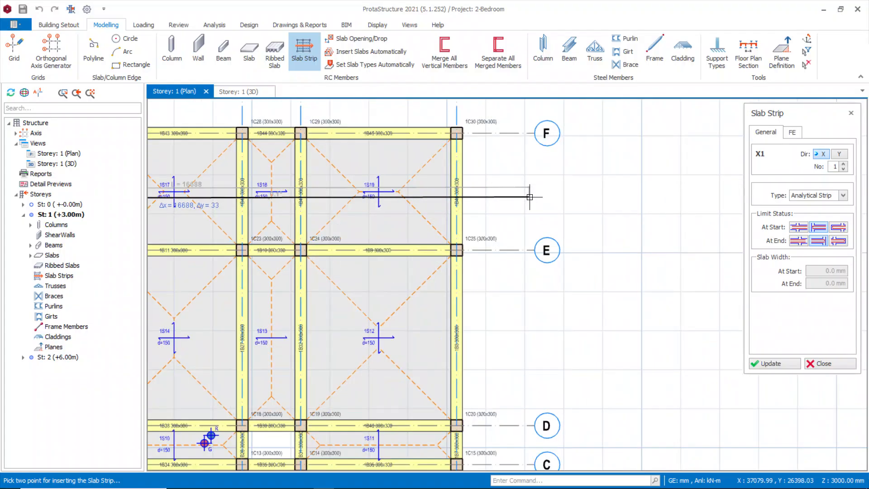
scroll(530, 197, down, 3)
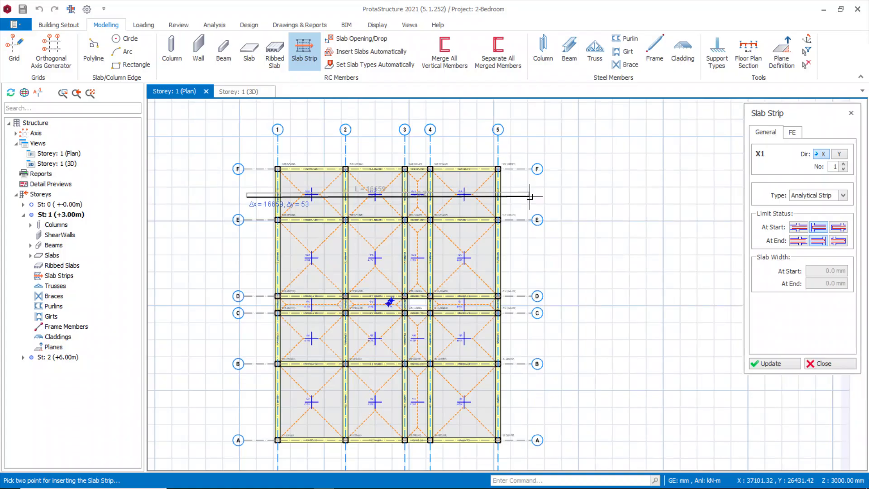
click(529, 196)
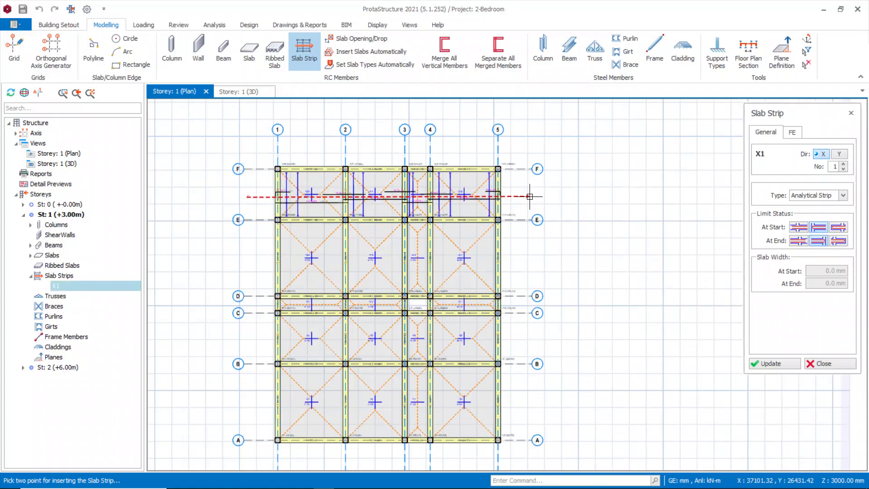
Examine the reinforcement bars and labels along the slab strip between axes E and F
scroll(334, 202, up, 5)
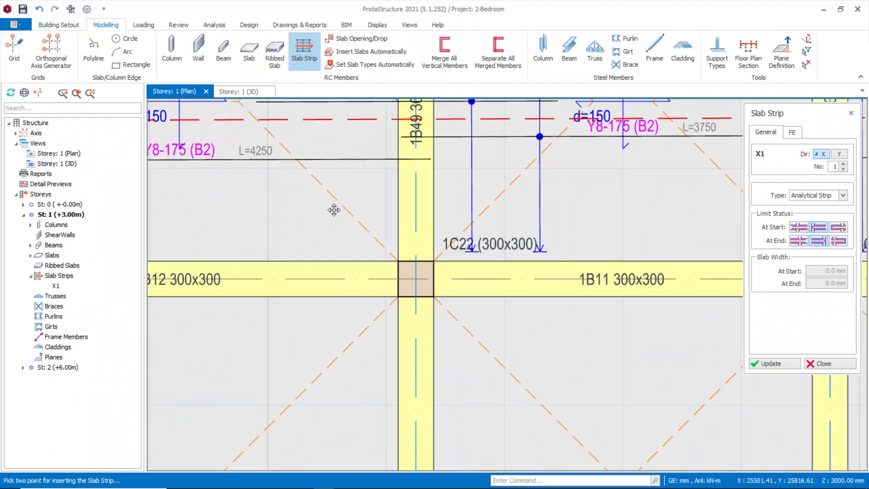
scroll(444, 276, down, 3)
scroll(355, 252, up, 2)
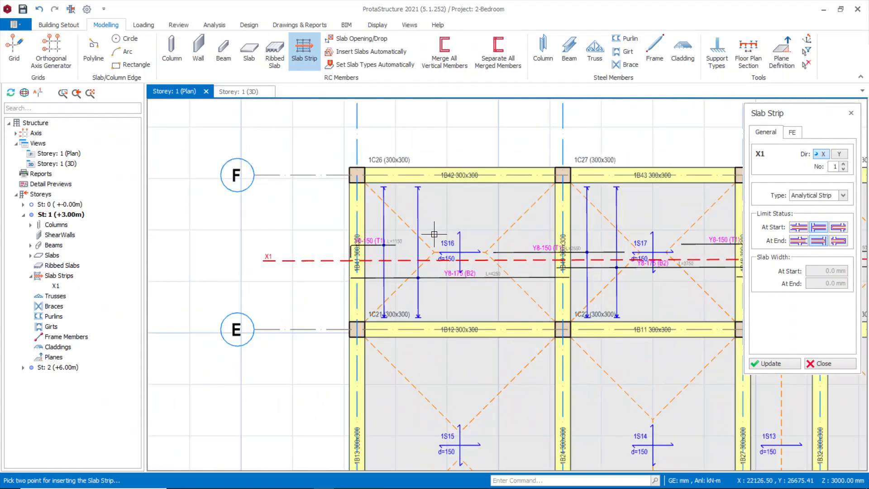
scroll(362, 220, up, 4)
scroll(344, 214, down, 5)
scroll(344, 213, up, 4)
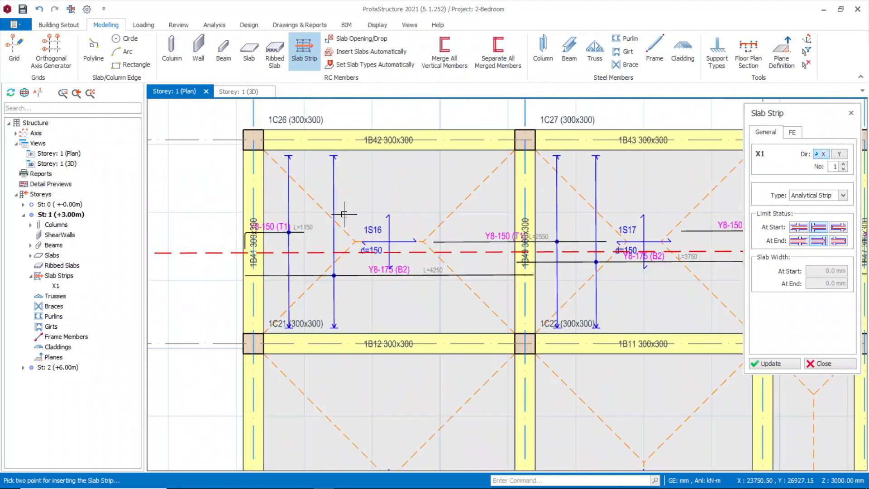
scroll(343, 213, down, 3)
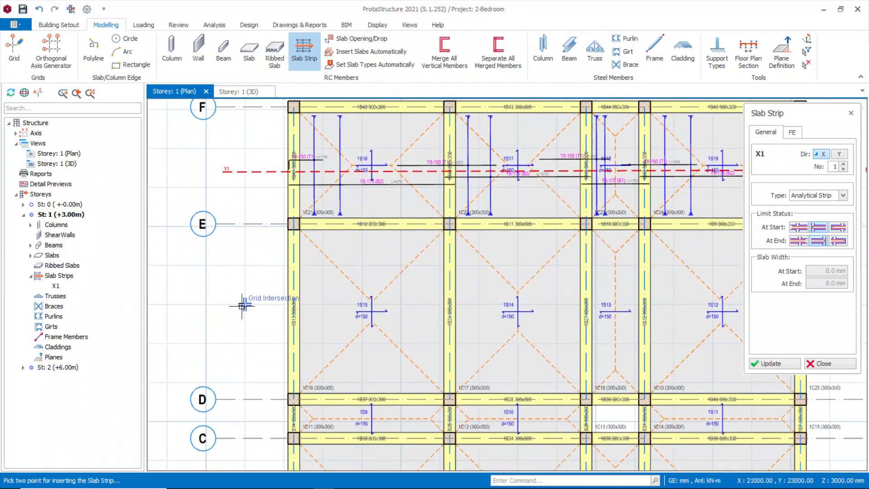
Insert an X-direction slab strip about 16,370 mm long between axes D and E, crossing axes 1 to 5
scroll(246, 301, down, 4)
scroll(367, 301, up, 3)
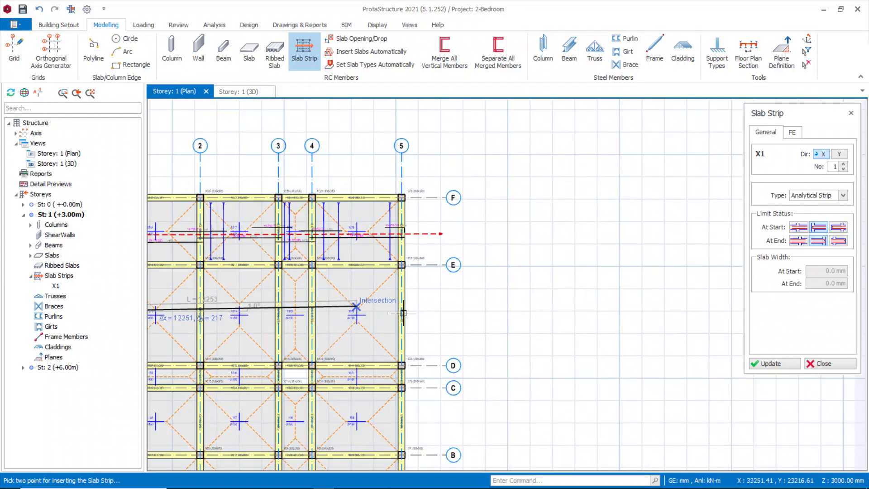
scroll(453, 312, down, 2)
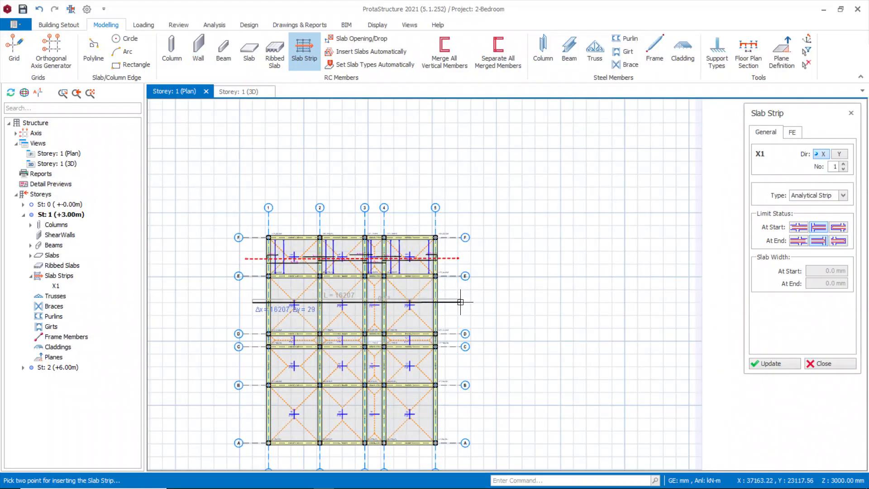
scroll(461, 300, up, 3)
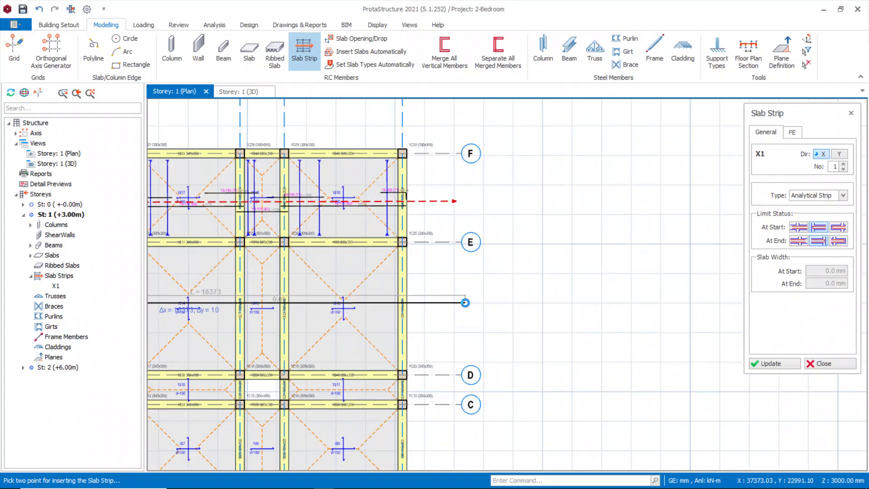
click(465, 303)
Try to insert a 16,000 mm X-direction slab strip between axes C and D across all bays from axis 1 to 5
scroll(466, 303, down, 3)
scroll(316, 263, up, 4)
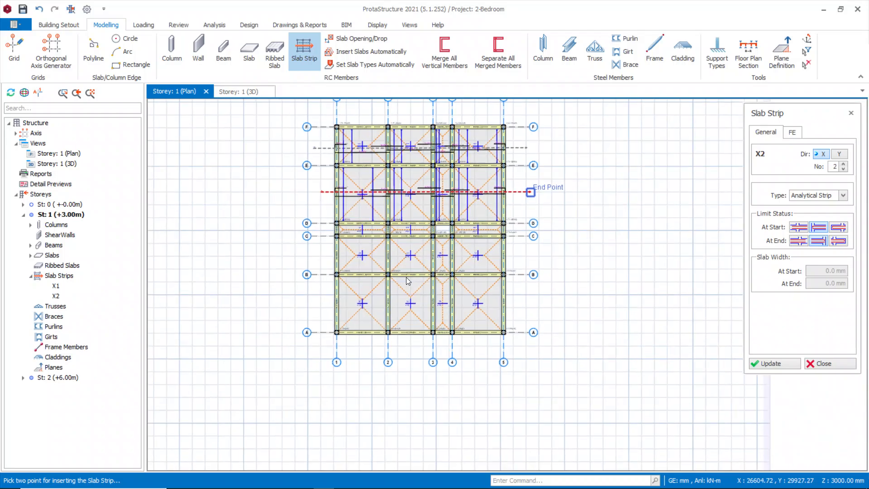
scroll(271, 213, up, 5)
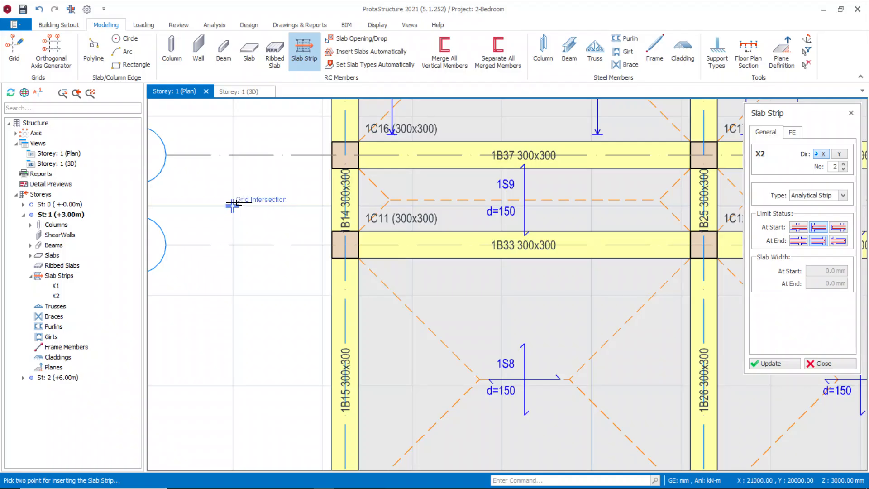
click(231, 206)
scroll(232, 205, down, 4)
scroll(533, 206, up, 4)
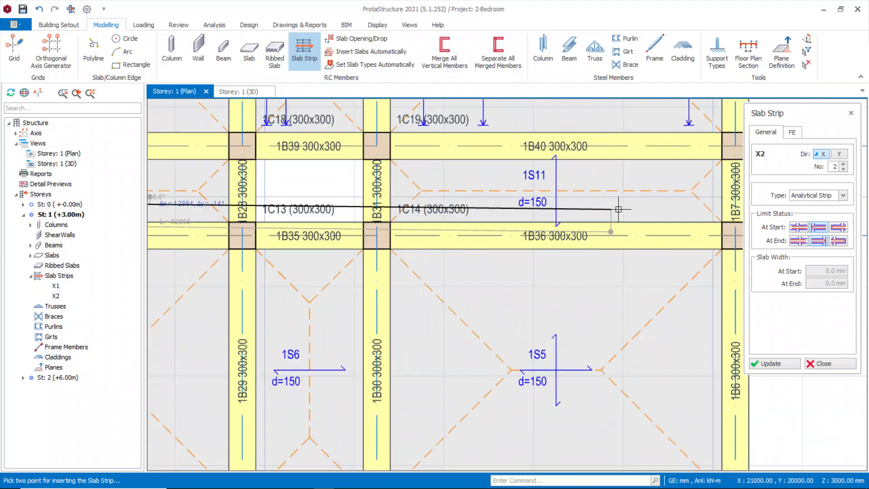
scroll(670, 206, down, 4)
scroll(692, 205, up, 1)
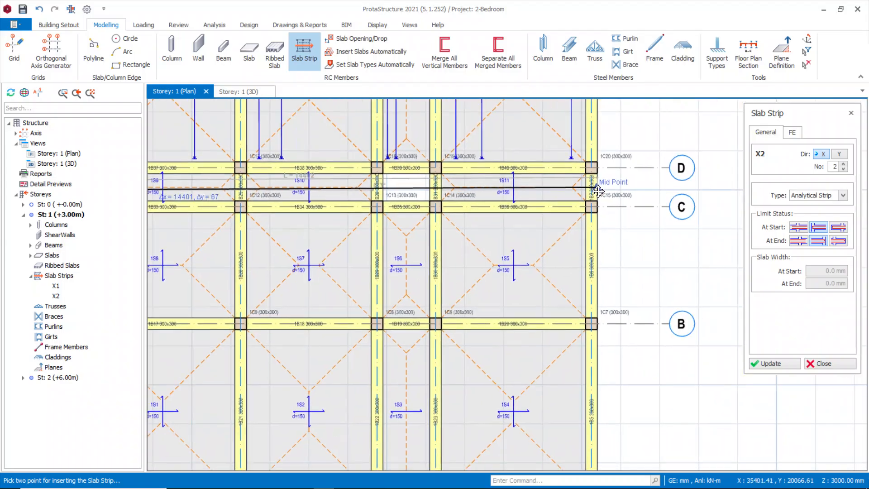
click(658, 189)
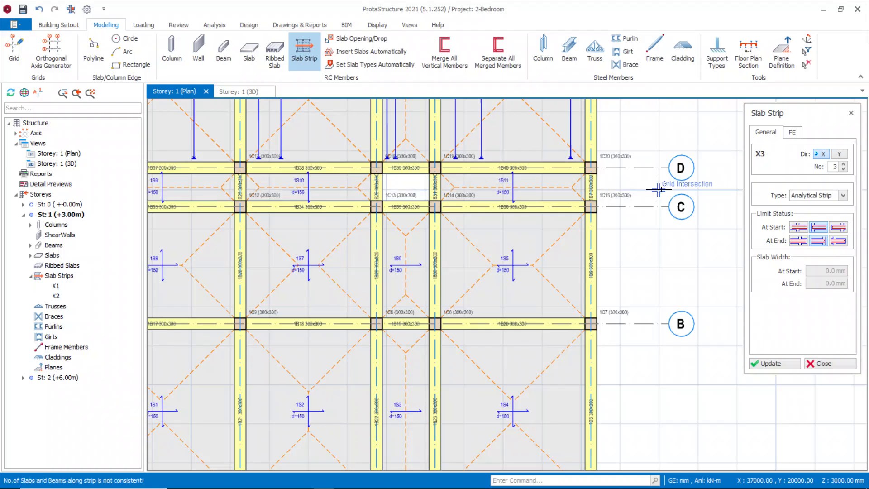
Insert an X-direction slab strip between axes C and D from outside axis 1 to the opening between axes 3 and 4
scroll(593, 209, down, 3)
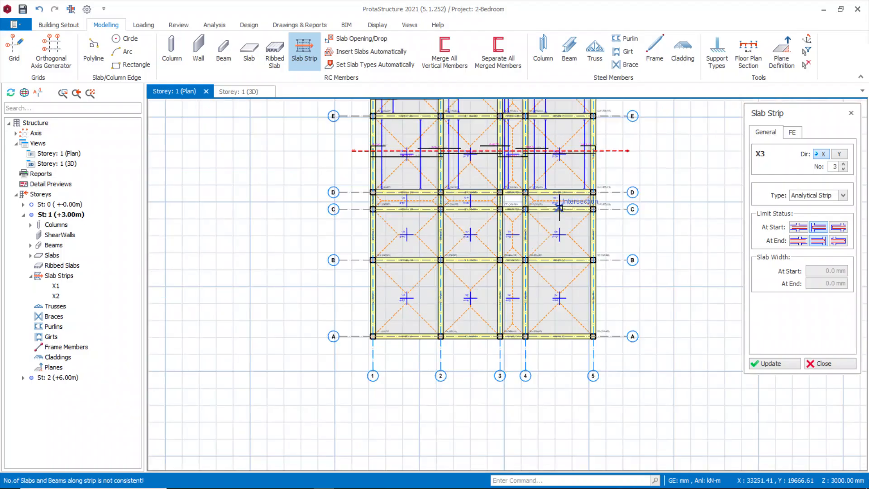
scroll(461, 201, up, 3)
scroll(466, 249, down, 2)
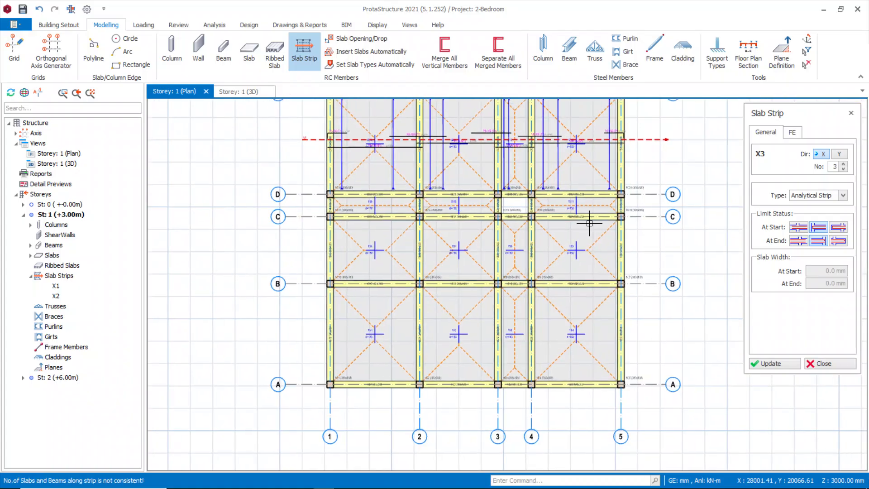
scroll(517, 209, up, 3)
scroll(517, 209, down, 2)
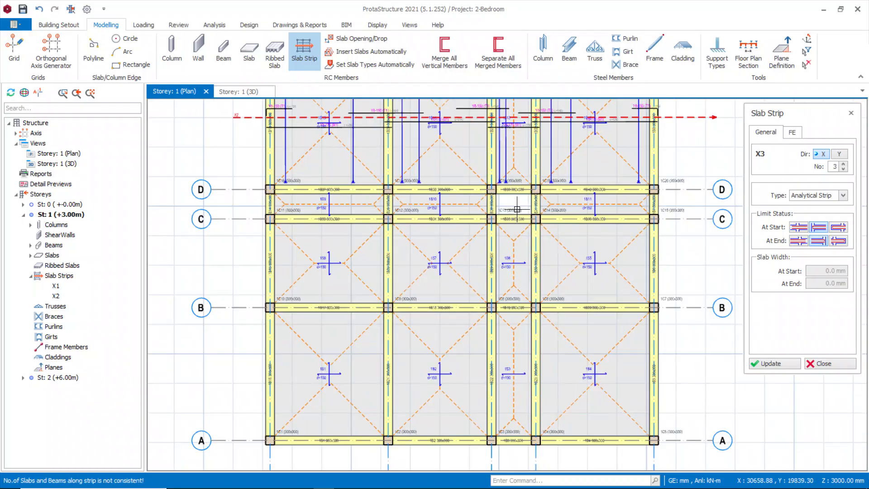
scroll(508, 200, up, 3)
scroll(509, 197, down, 1)
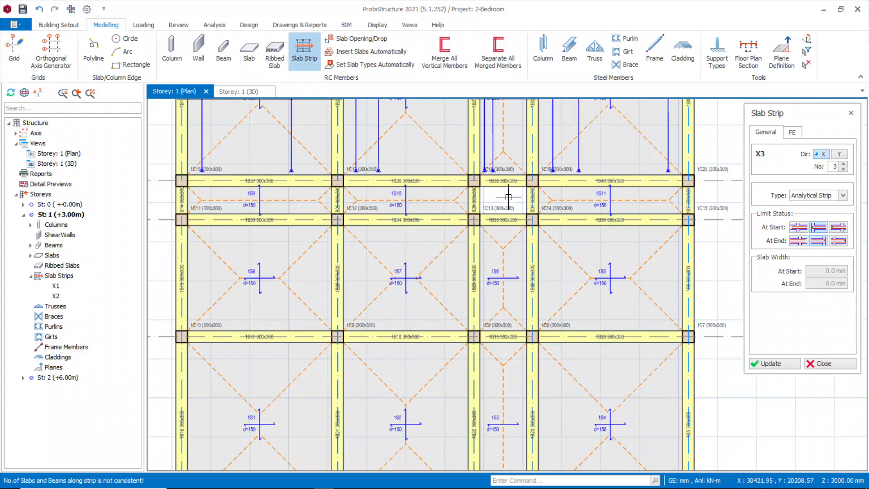
middle_drag(501, 196, 536, 195)
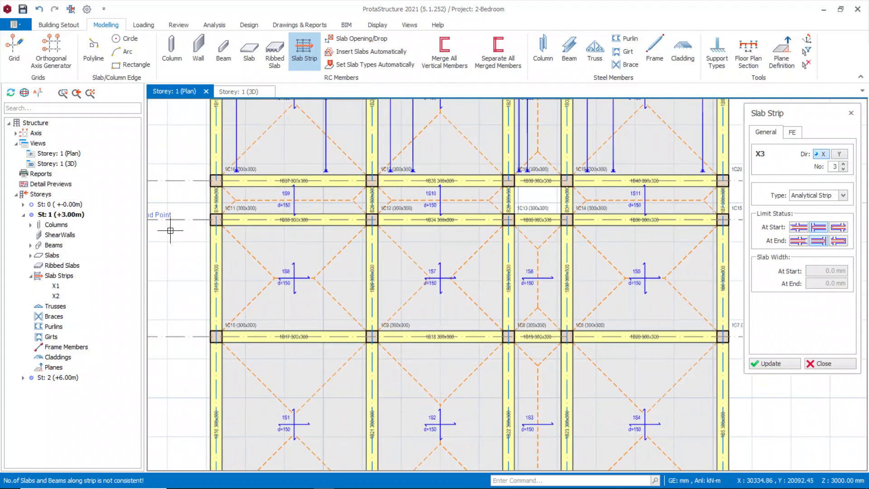
click(212, 205)
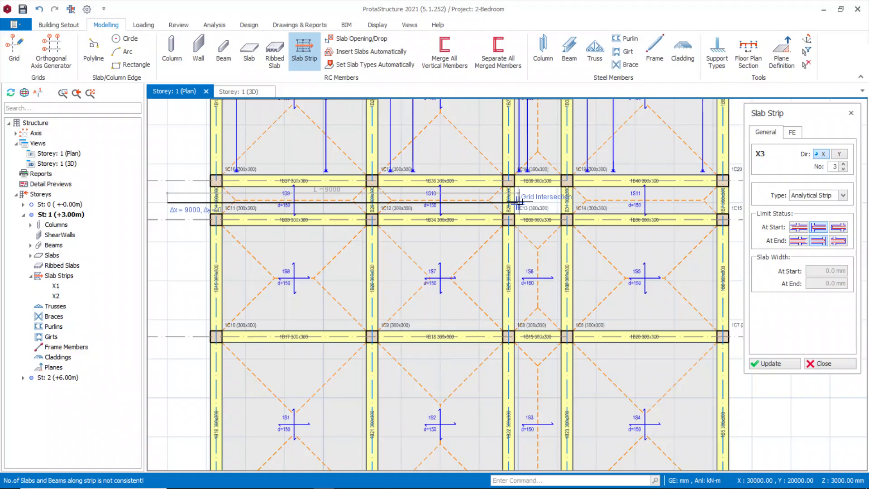
click(546, 205)
Insert an analytical slab strip 15,000 mm long between axes B and C, crossing from outside axis 1 to beyond axis 5
scroll(421, 195, down, 3)
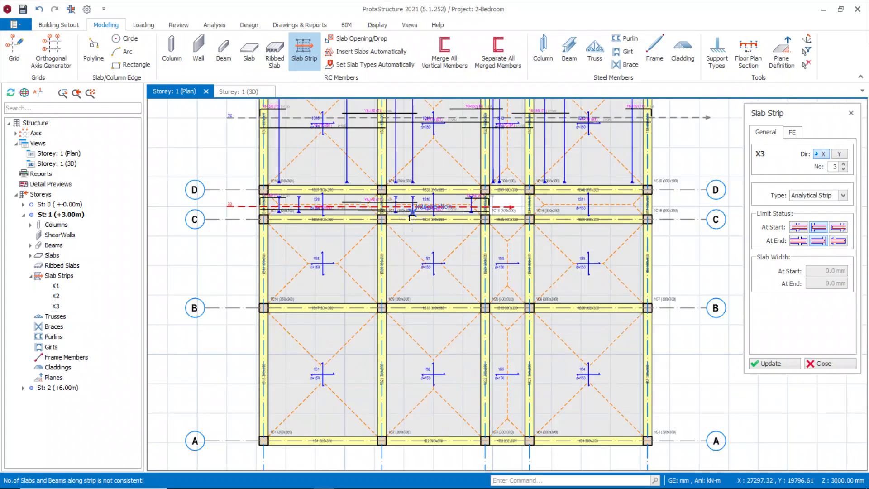
click(279, 235)
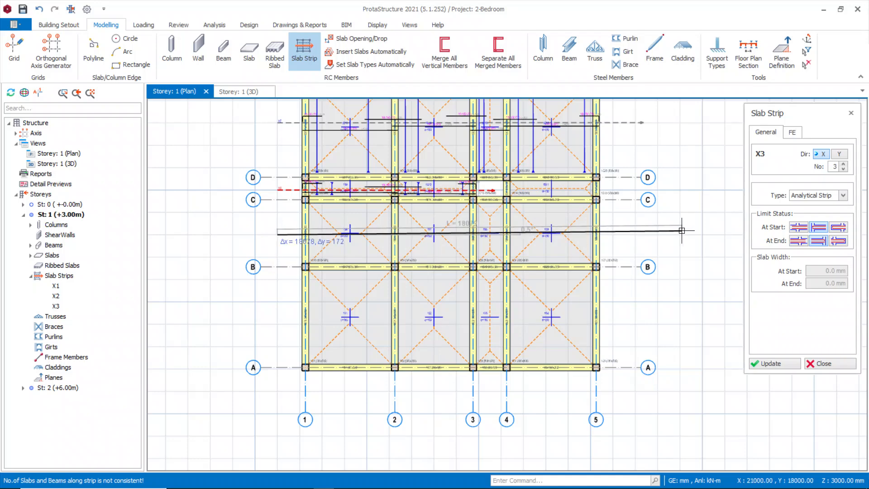
scroll(627, 236, up, 3)
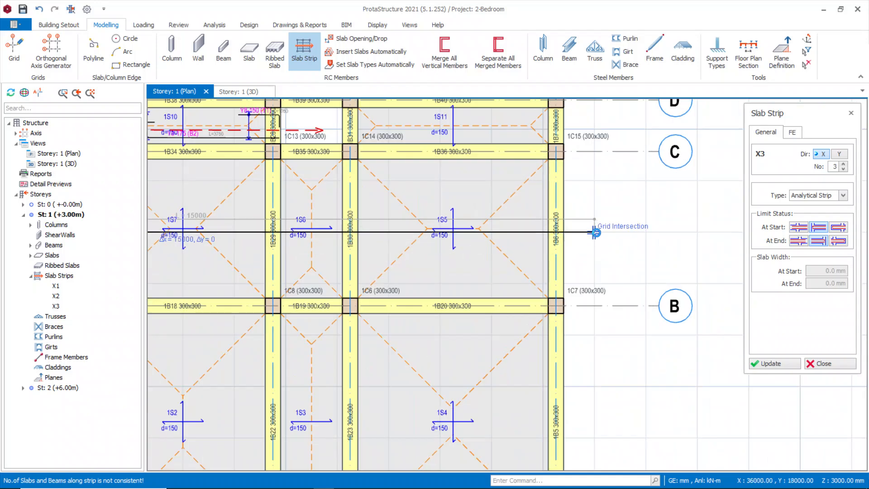
click(596, 232)
Insert a 15,000 mm analytical slab strip between axes A and B, crossing all bays from axis 1 to 5
scroll(602, 230, down, 3)
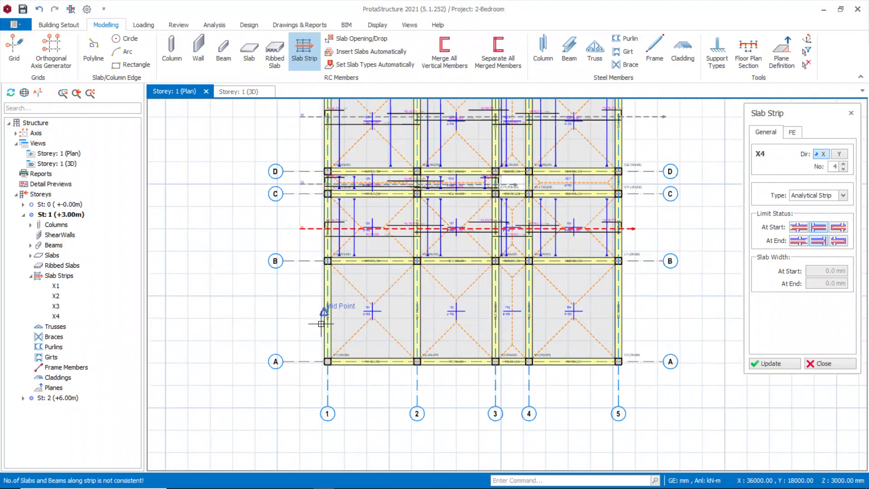
scroll(322, 324, up, 1)
click(294, 288)
scroll(293, 289, down, 3)
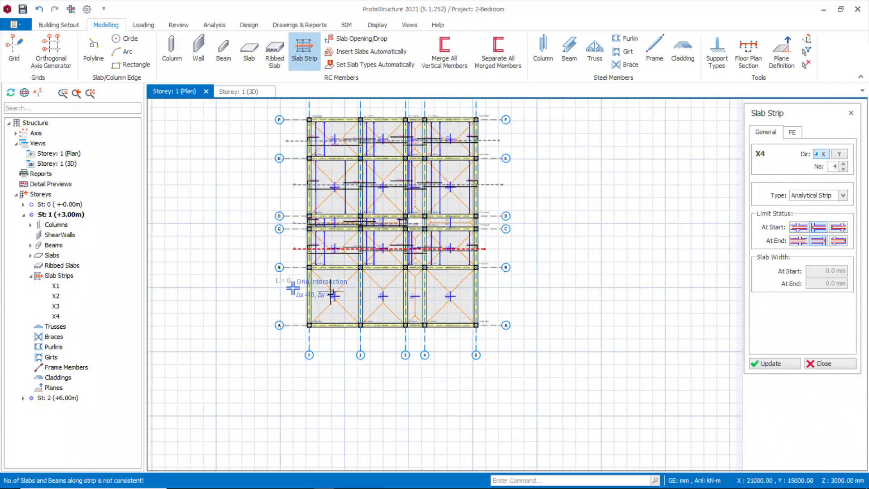
scroll(473, 291, up, 3)
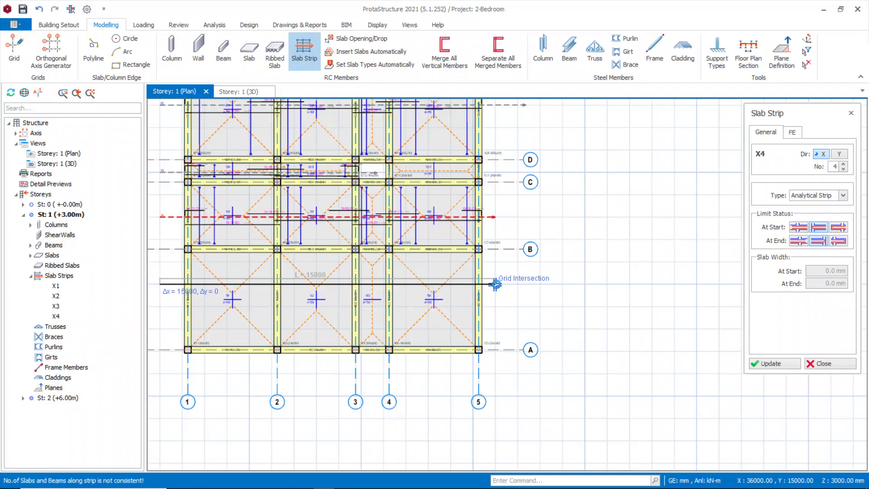
click(496, 284)
Insert a 20,000 mm slab strip lengthwise between axes 1 and 2, from below axis A to above axis F
scroll(496, 283, down, 3)
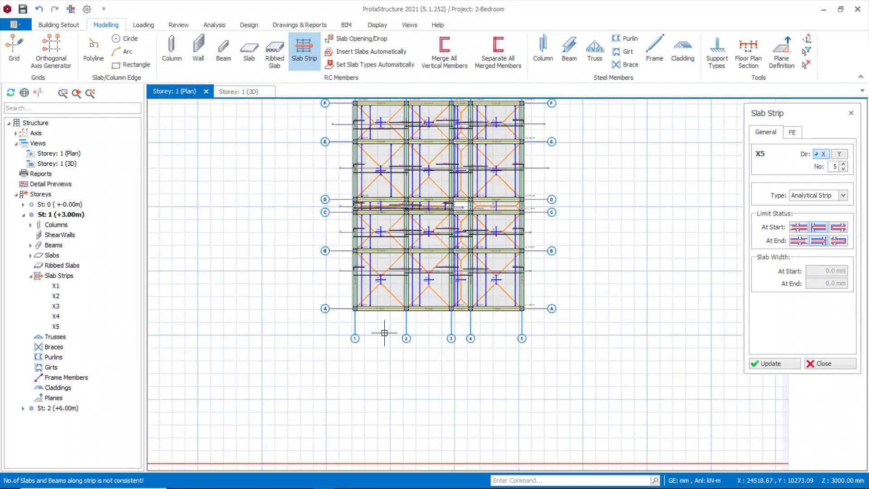
scroll(385, 348, up, 3)
click(383, 362)
scroll(381, 362, down, 3)
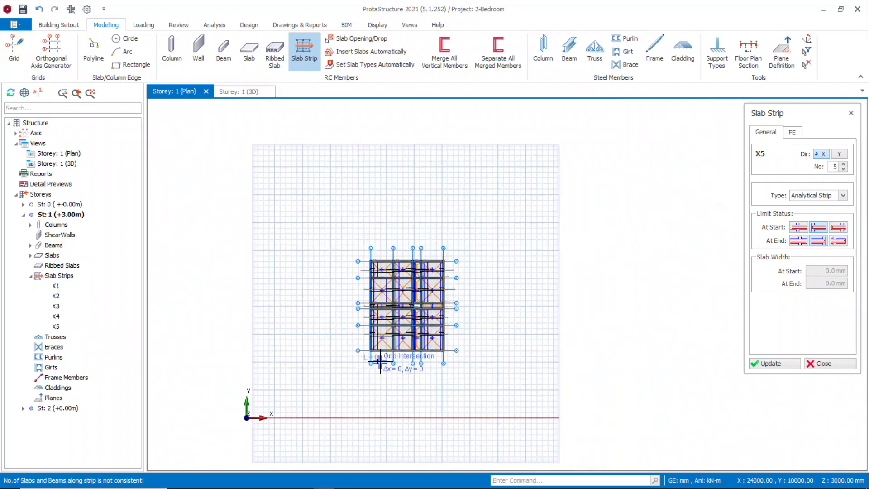
scroll(381, 266, up, 3)
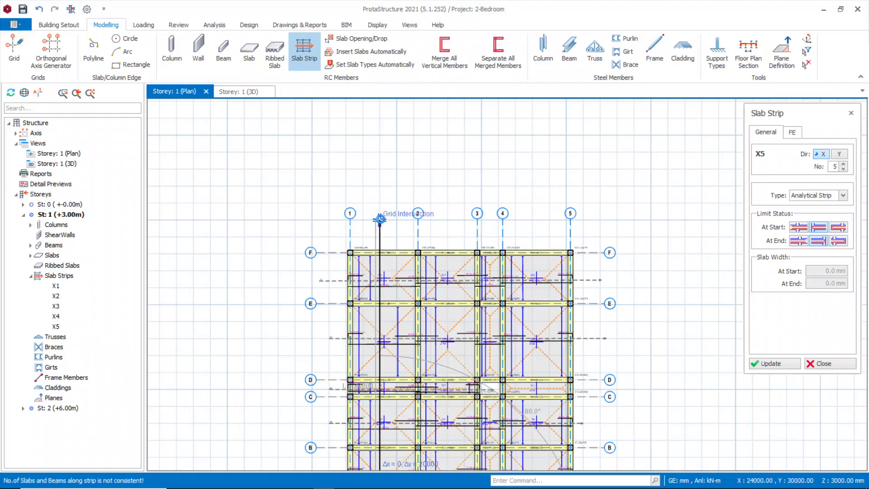
click(381, 221)
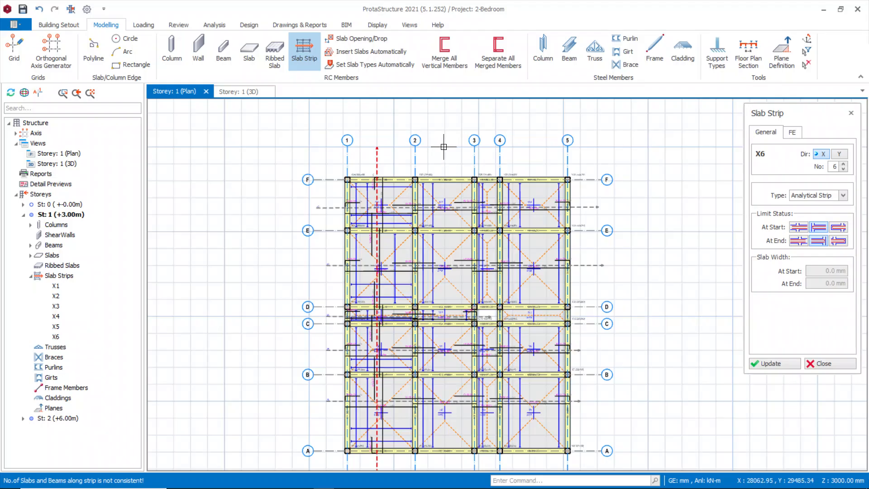
Insert a lengthwise slab strip between axes 2 and 3, from above axis F to below axis A
click(444, 148)
middle_drag(451, 305, 444, 217)
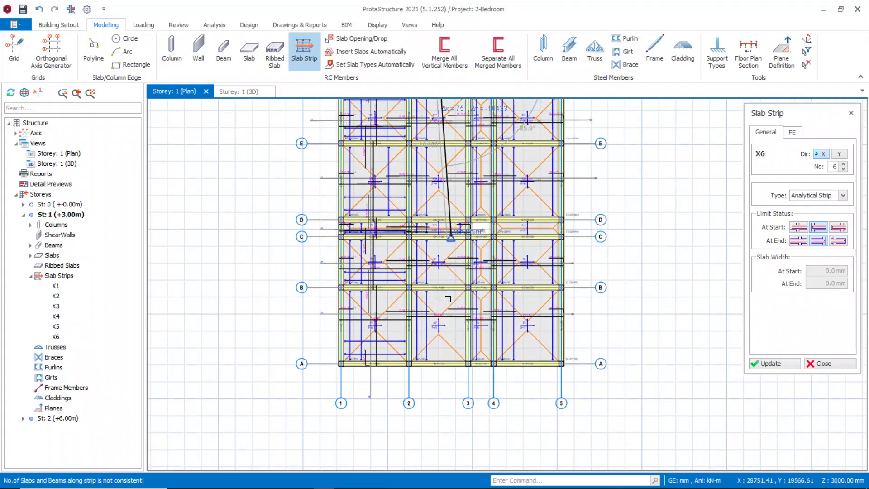
click(438, 398)
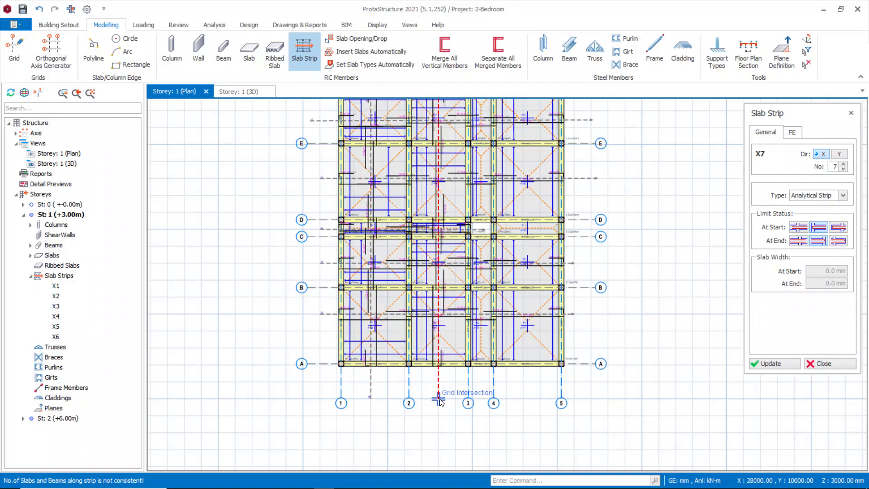
Insert a lengthwise slab strip between axes 4 and 5, from below axis A to above axis F, and end strip insertion
click(524, 398)
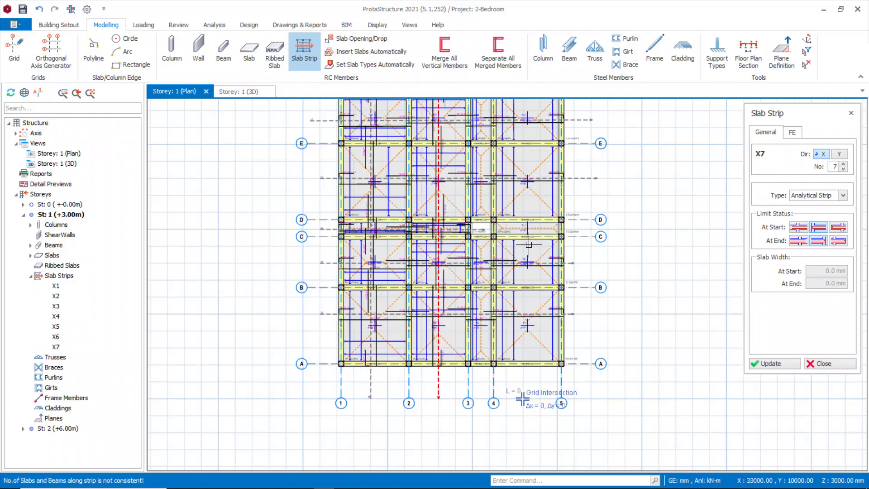
middle_drag(527, 222, 526, 290)
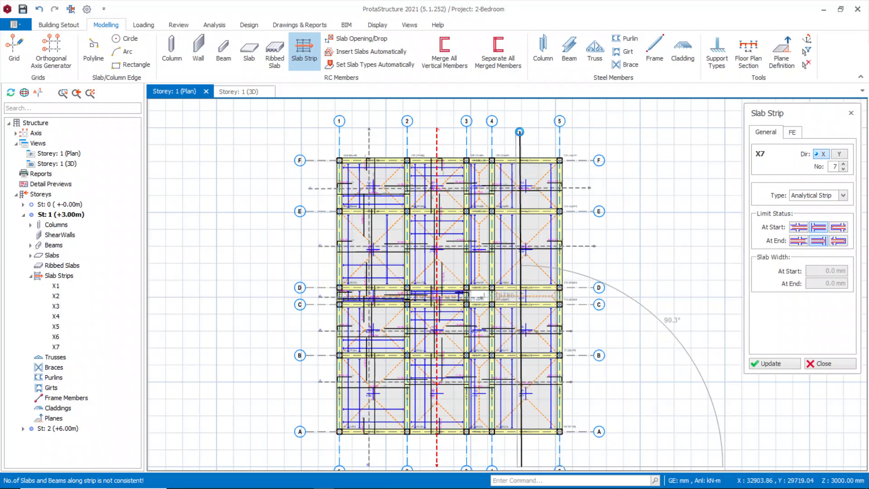
click(519, 131)
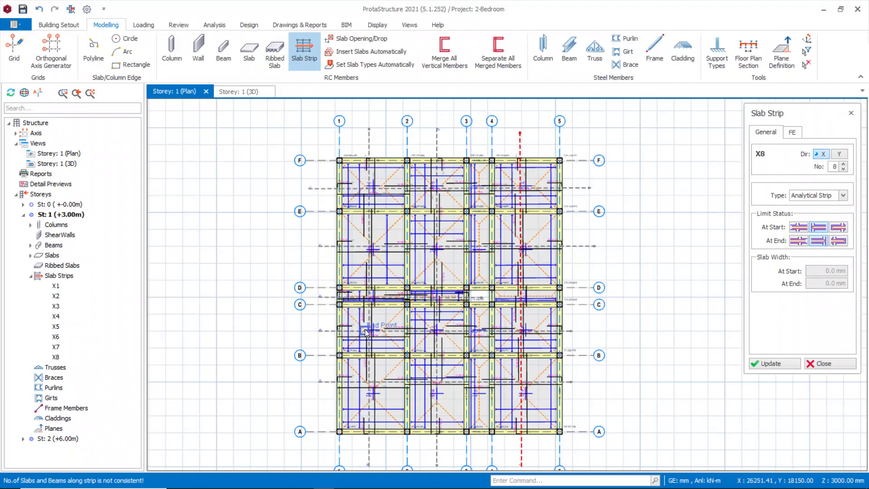
key(Escape)
Examine the reinforcement bars, spacing labels and lengths generated in both directions across the storey 1 slabs
scroll(398, 359, up, 1)
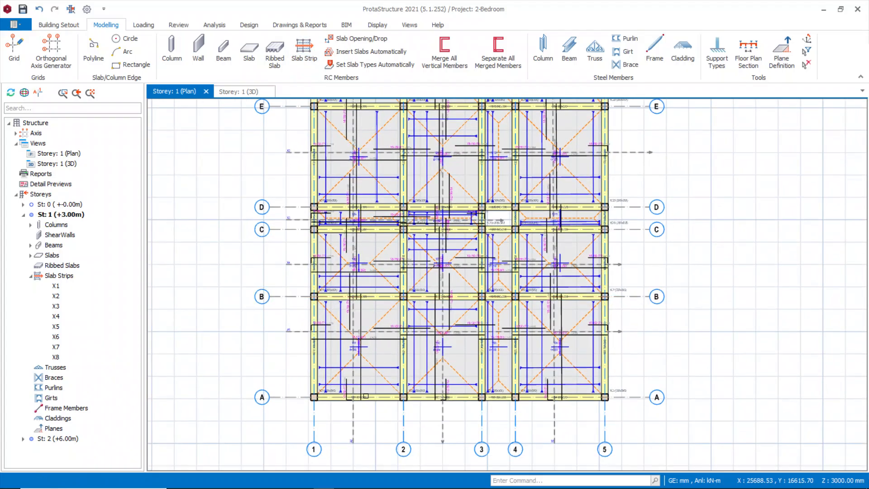
scroll(354, 347, up, 4)
scroll(358, 226, up, 6)
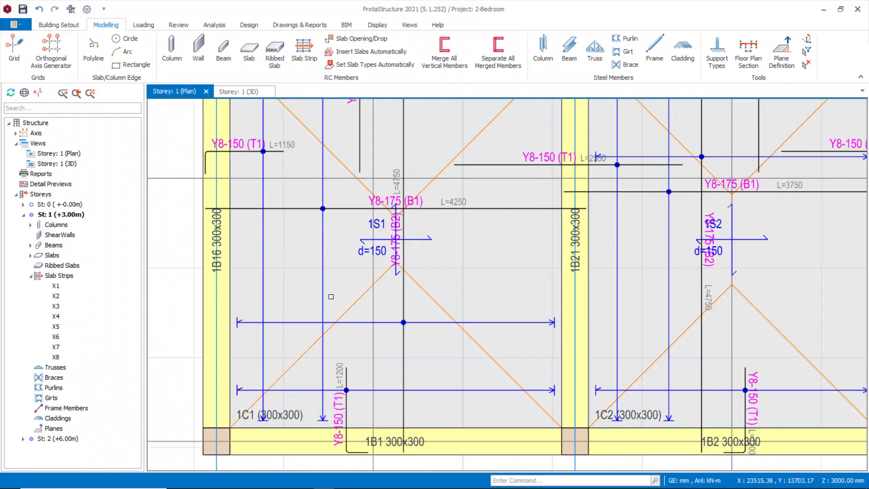
scroll(359, 221, down, 4)
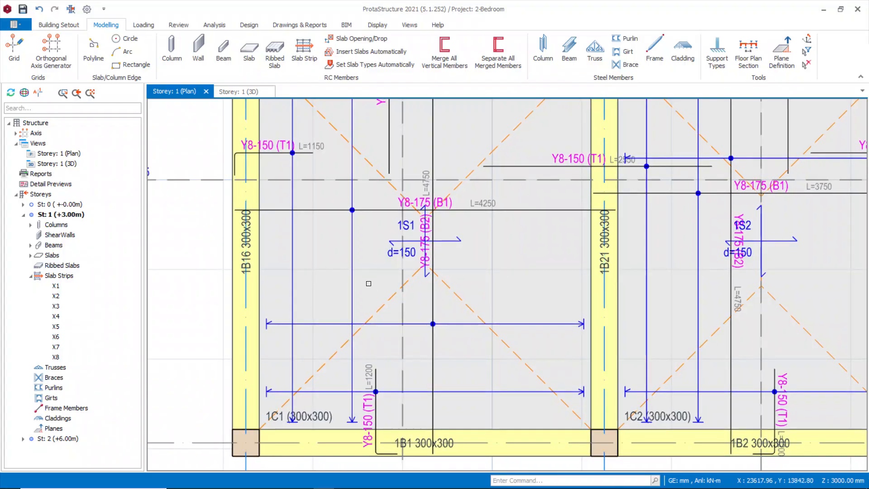
scroll(303, 226, up, 2)
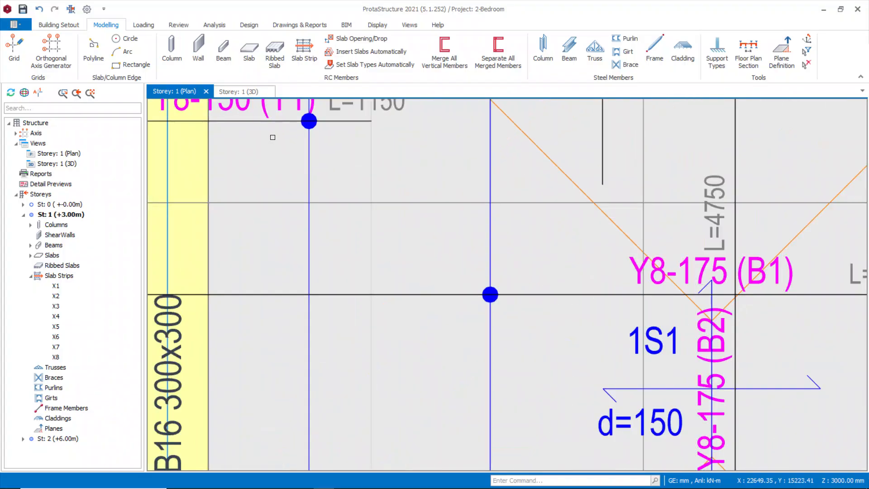
scroll(343, 208, down, 8)
scroll(343, 208, up, 8)
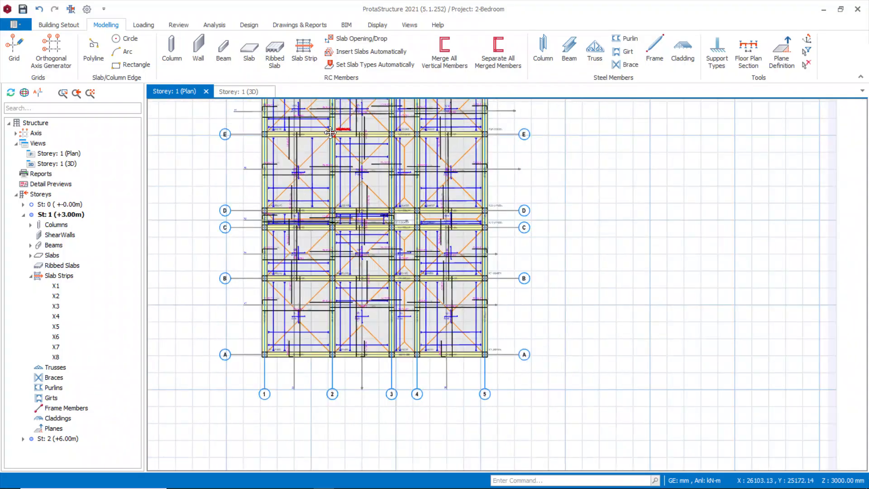
scroll(406, 138, down, 6)
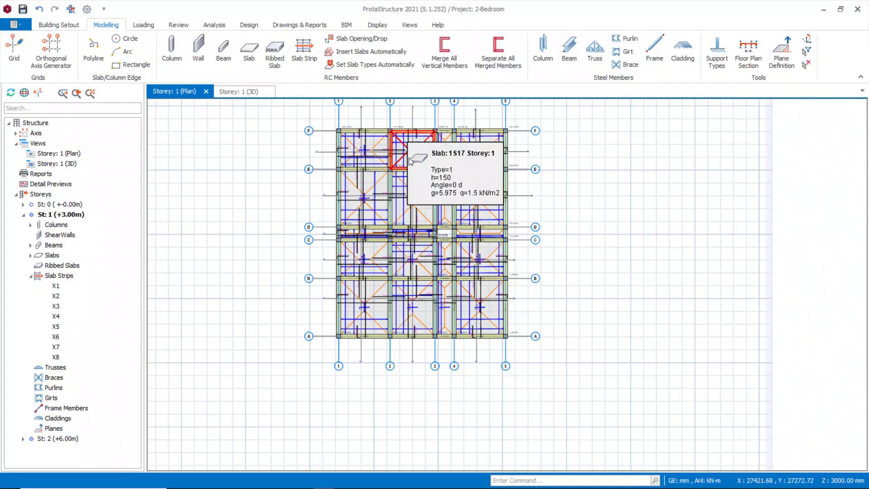
scroll(407, 138, up, 2)
scroll(403, 213, up, 4)
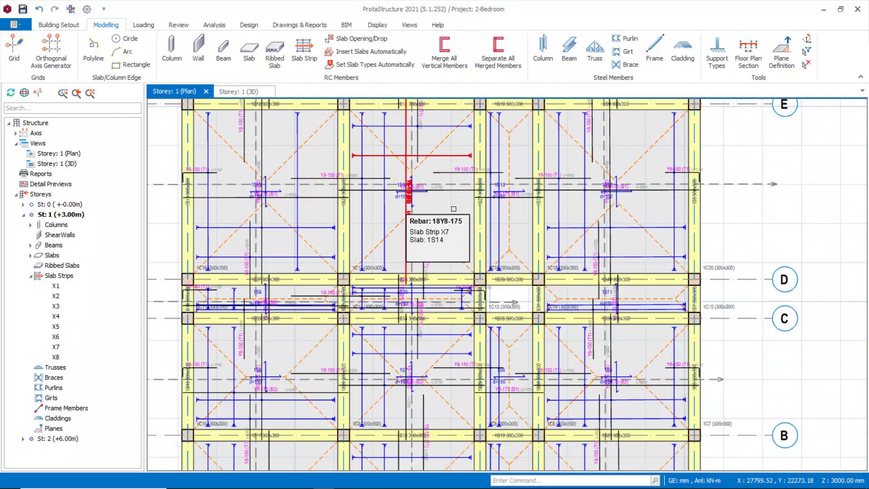
scroll(454, 209, down, 6)
scroll(456, 308, up, 5)
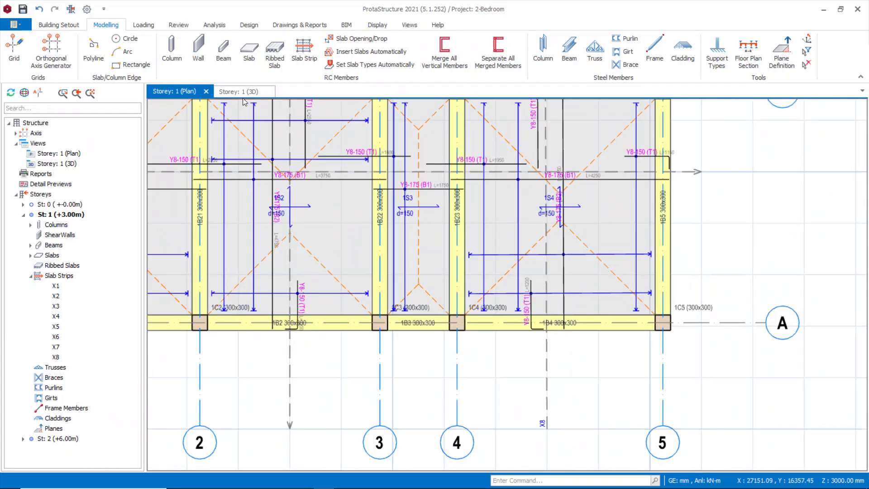
Inspect the storey 1 frame and slabs in the 3D view from several angles
click(234, 94)
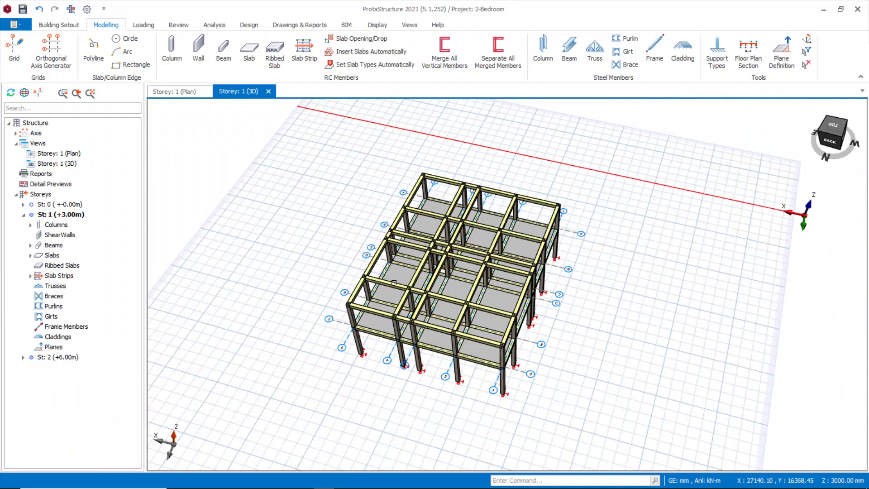
middle_drag(556, 337, 403, 330)
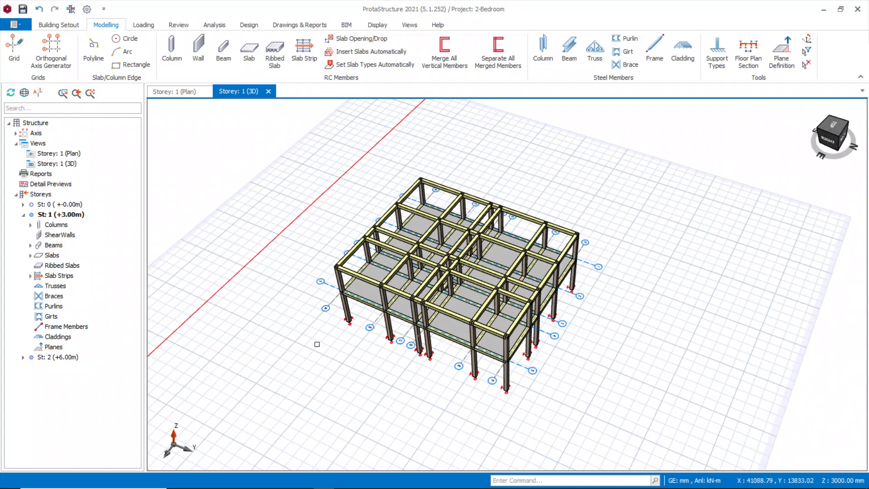
scroll(317, 344, up, 3)
mouse_move(262, 367)
middle_down()
mouse_move(331, 351)
mouse_move(156, 88)
middle_up()
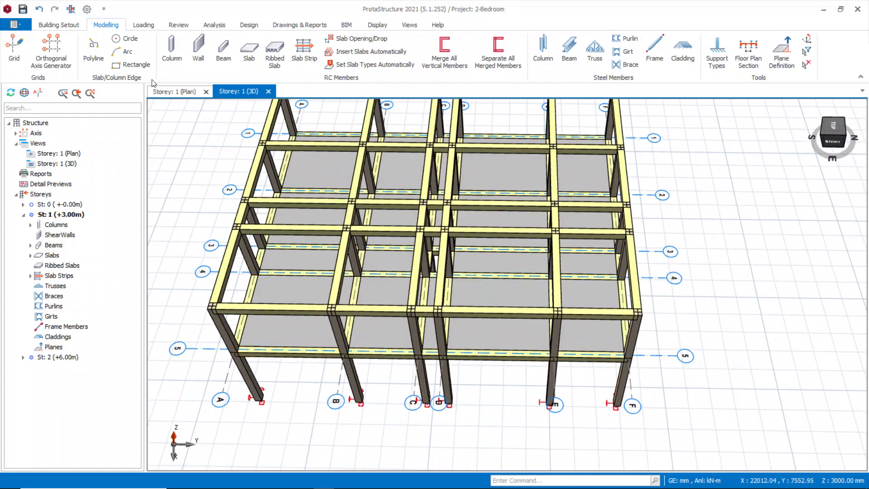
Start the building analysis setup and open its default material settings for editing
click(221, 26)
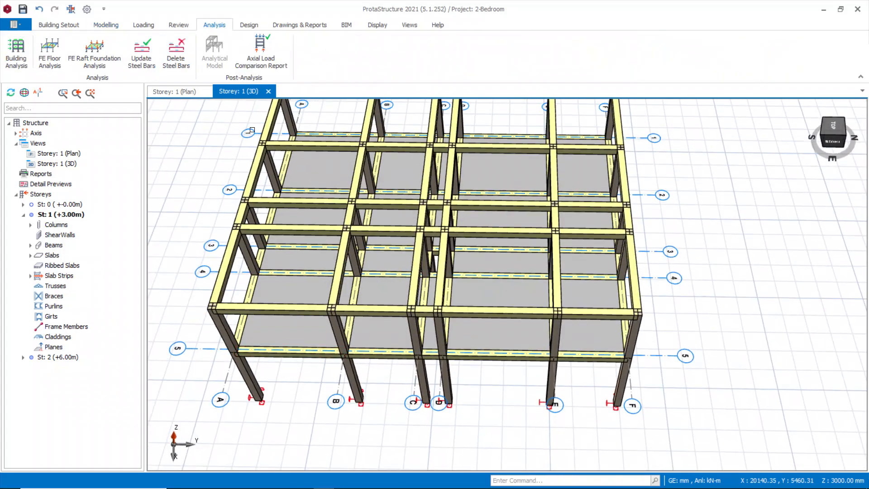
click(13, 58)
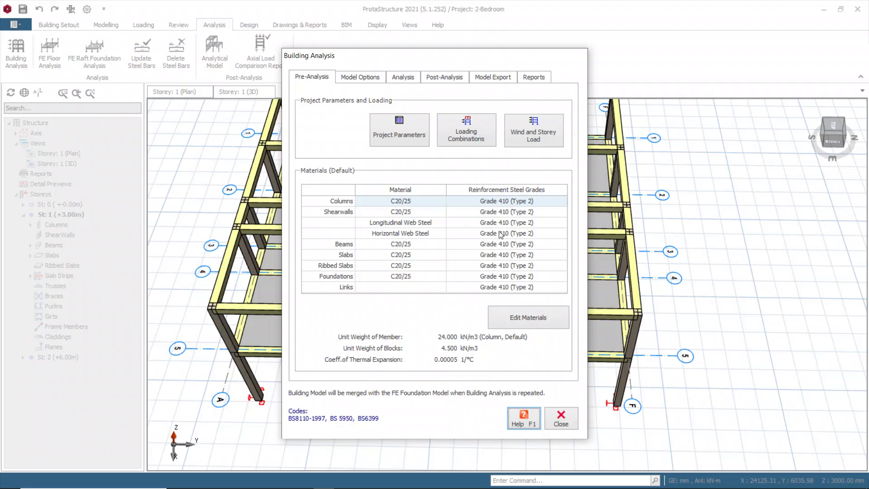
click(519, 315)
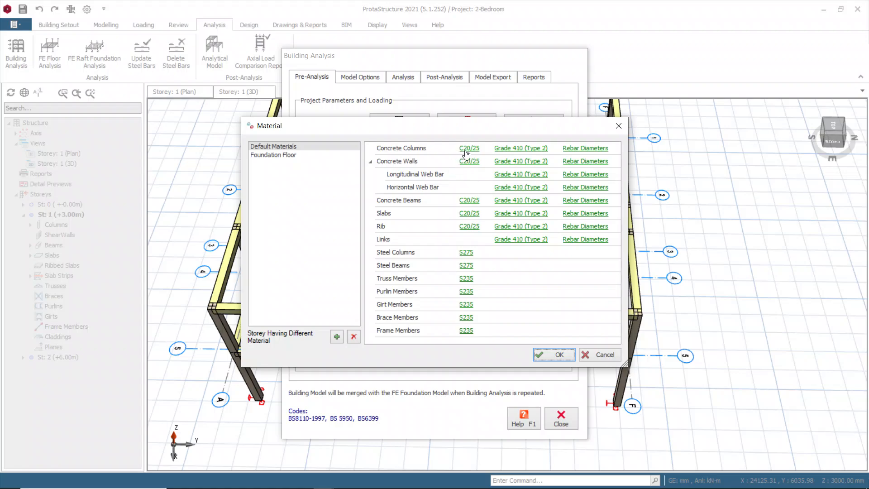
Set the concrete of the default materials to C20/25, applied to all members of this material class in the storey
click(469, 149)
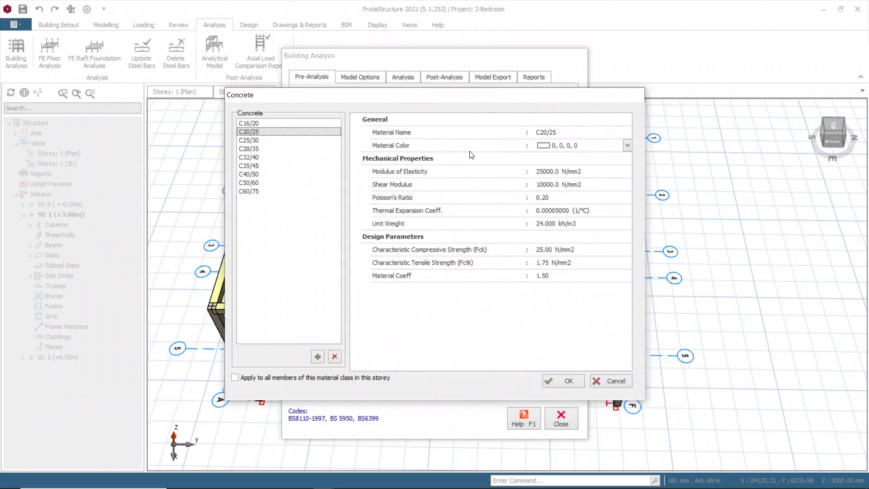
click(249, 141)
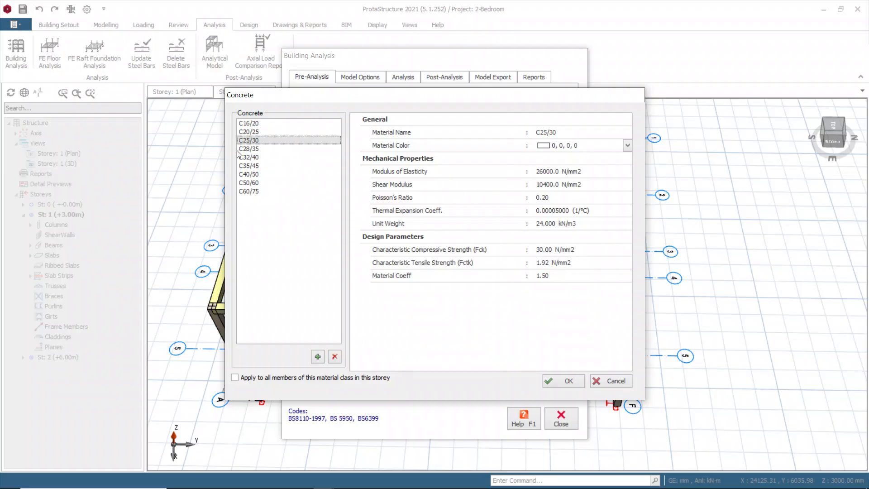
click(255, 133)
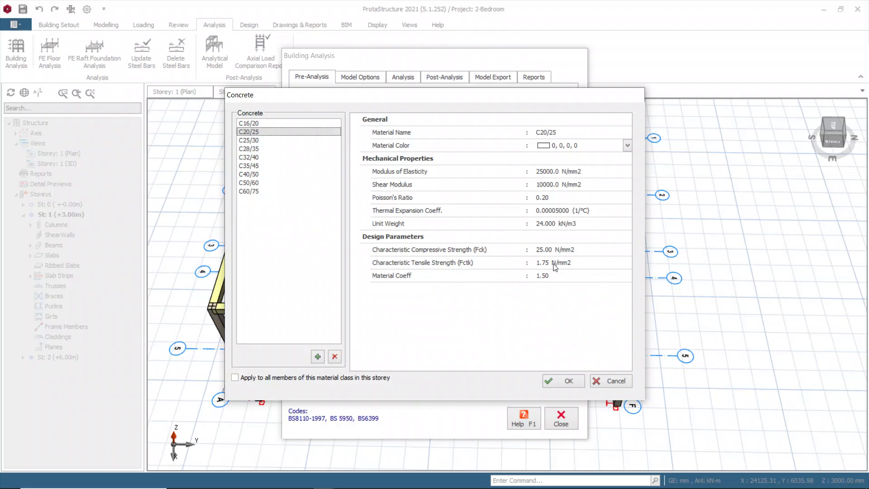
click(555, 381)
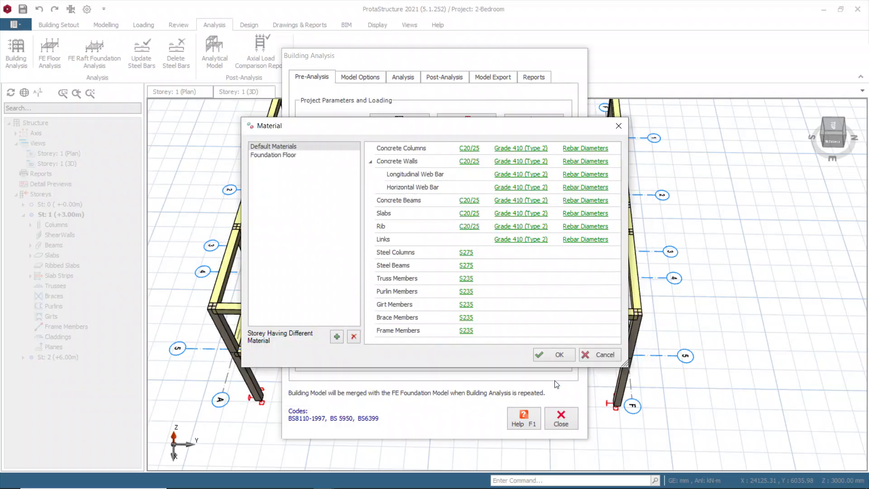
click(469, 149)
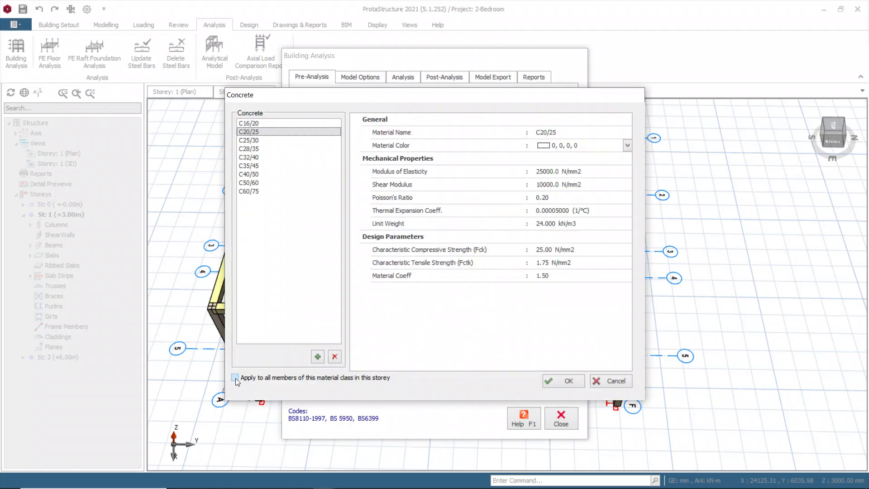
click(234, 377)
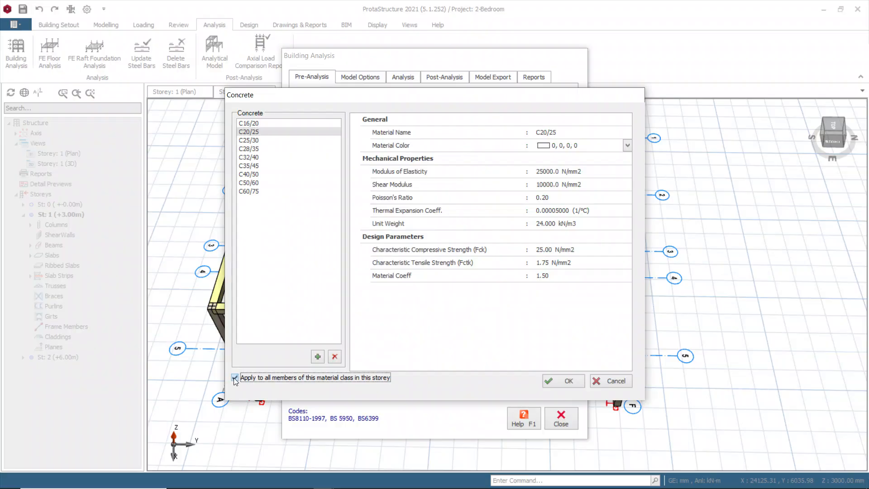
click(560, 381)
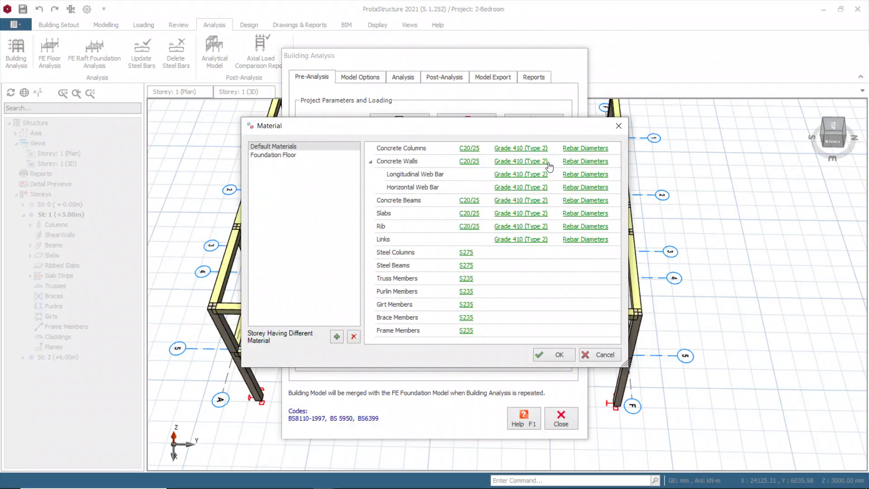
Set the reinforcement of the default materials to Grade 250 (Plain), applied to all members of this material class in the storey
click(516, 149)
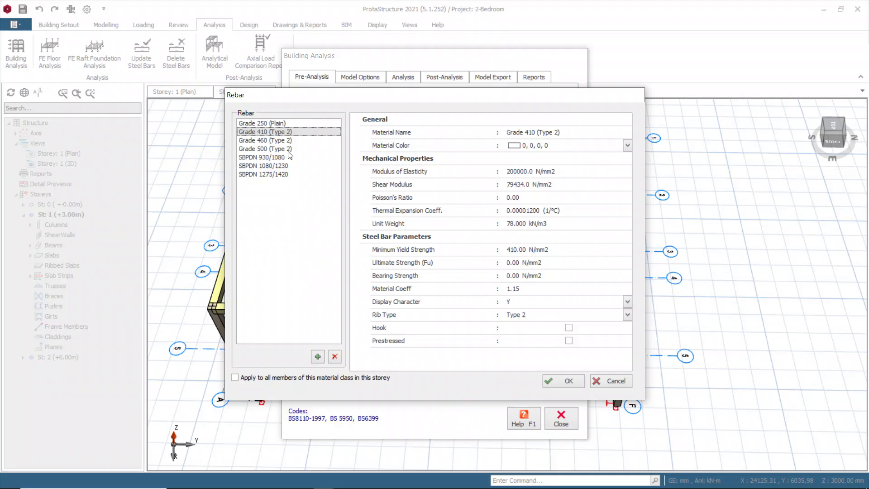
click(270, 123)
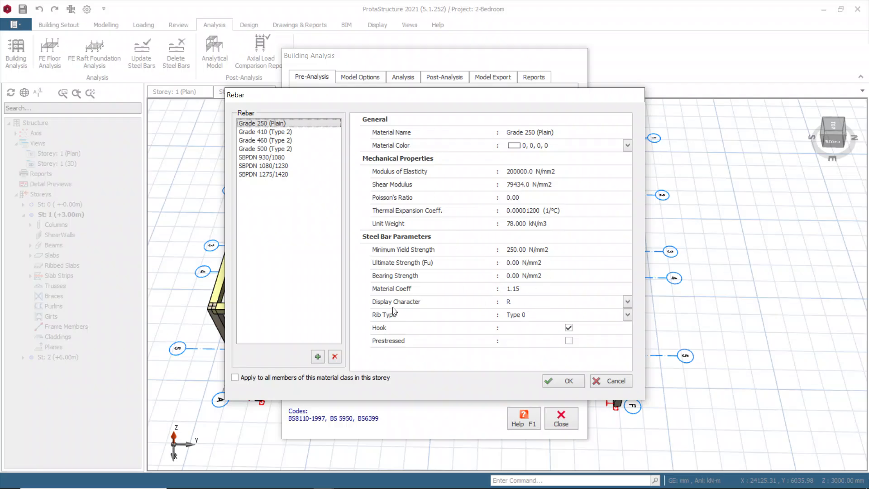
click(628, 303)
scroll(547, 323, down, 3)
scroll(549, 327, up, 4)
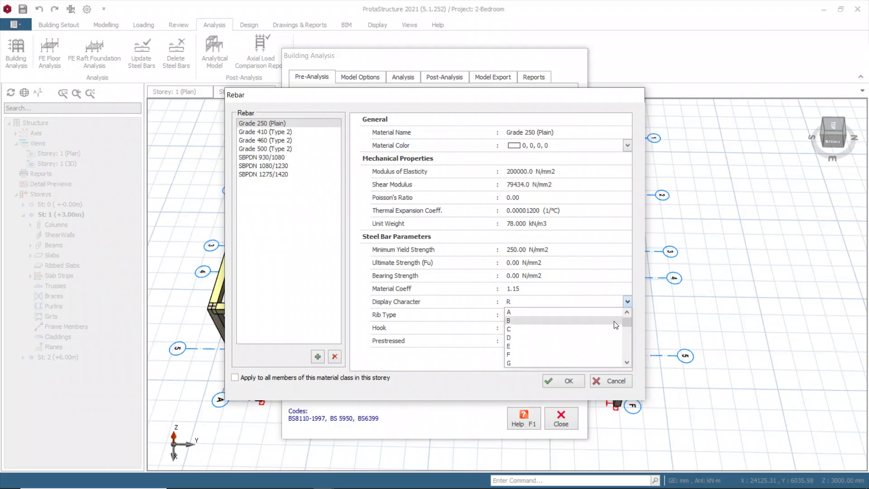
click(631, 302)
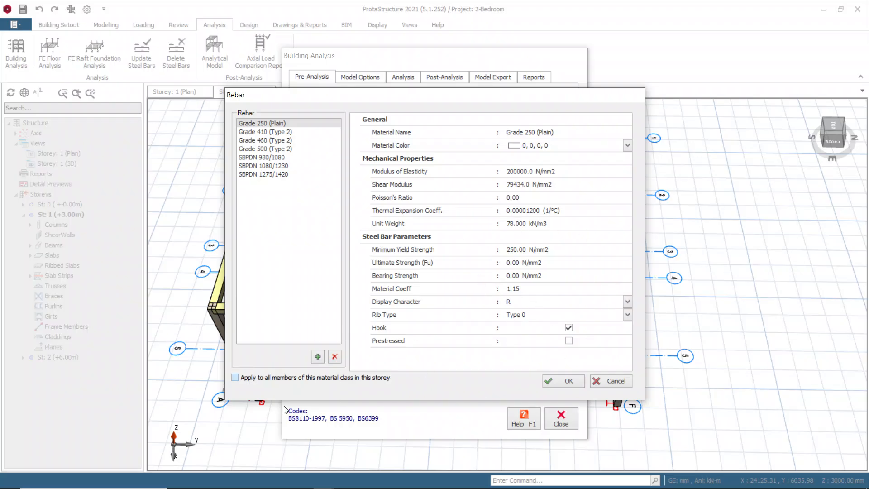
click(234, 377)
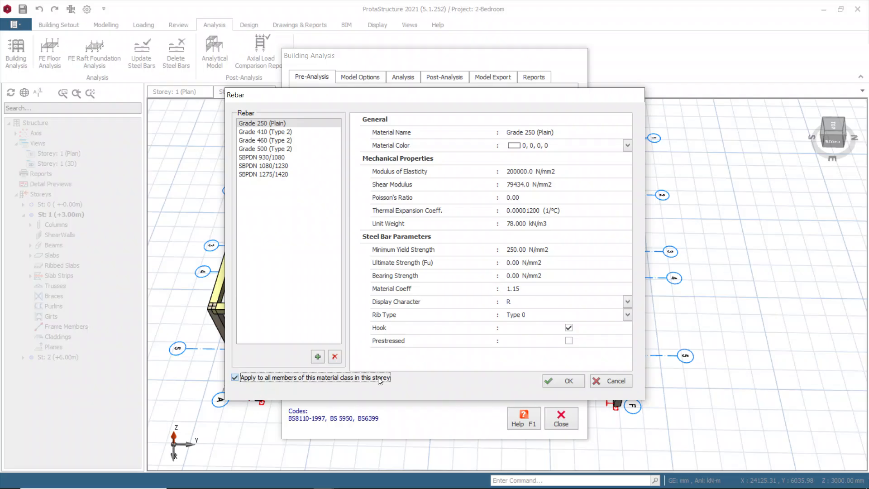
click(548, 381)
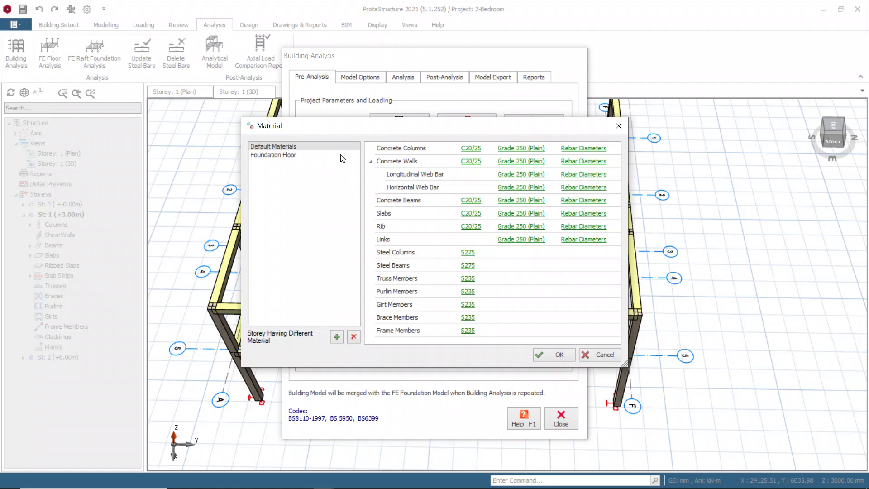
Restrict the concrete column rebar diameters to R12 and R16, removing R10, R13, R20, R25 and R32 from use
click(585, 150)
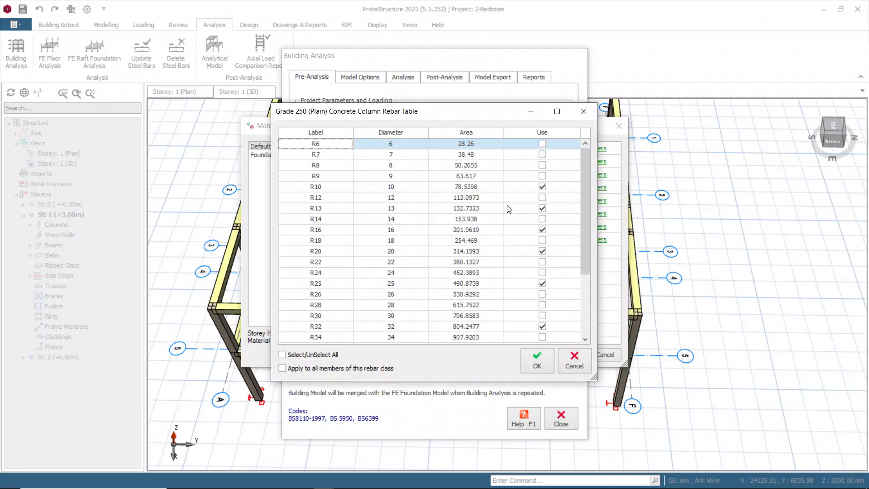
click(585, 339)
click(585, 339)
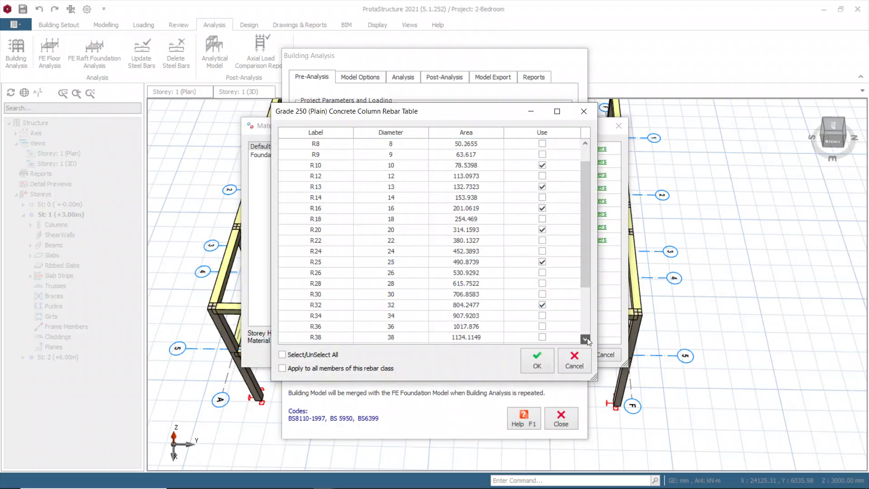
click(542, 305)
click(542, 262)
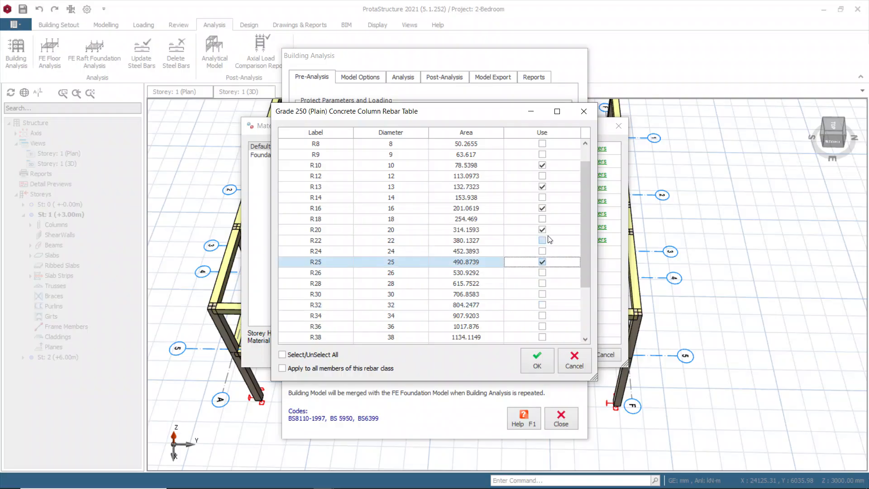
click(542, 229)
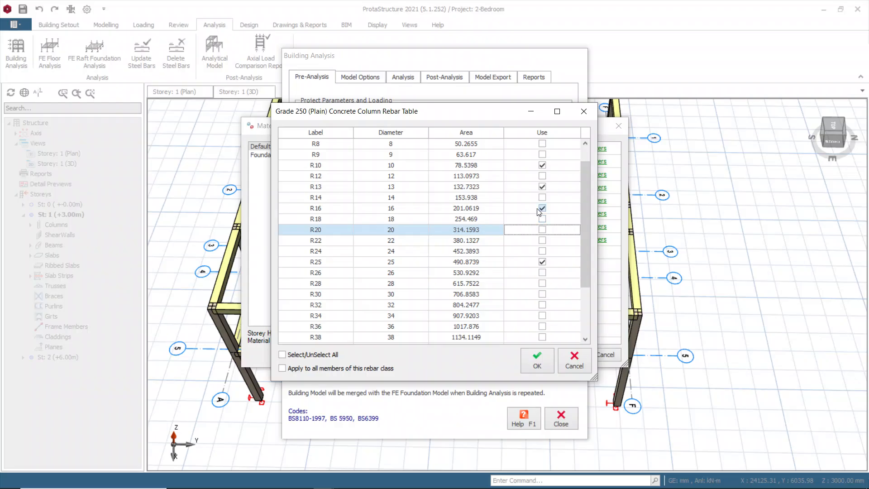
click(542, 176)
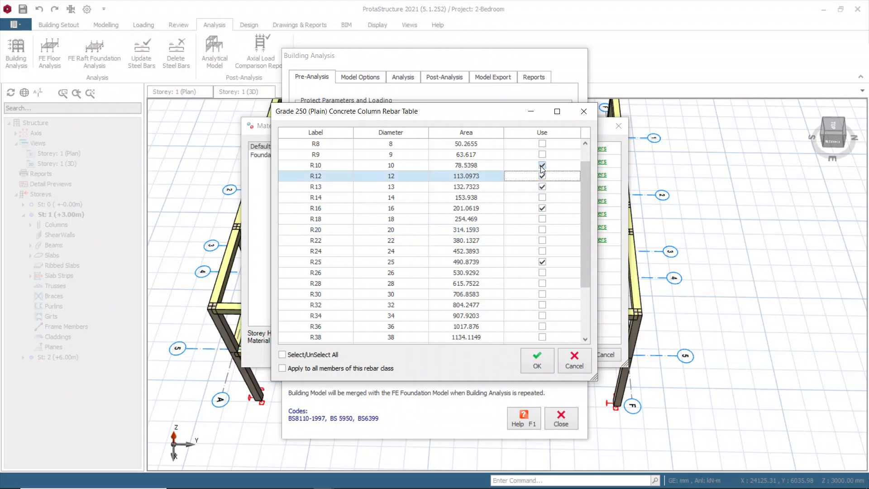
click(542, 165)
click(542, 187)
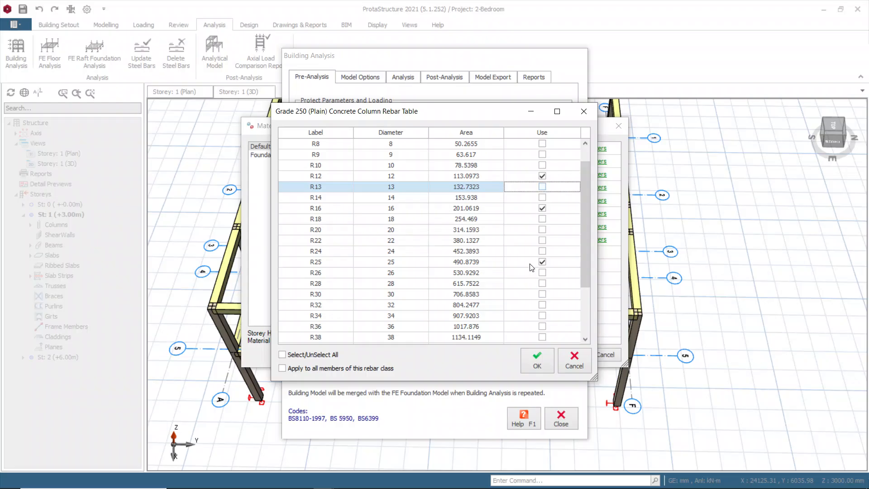
click(543, 262)
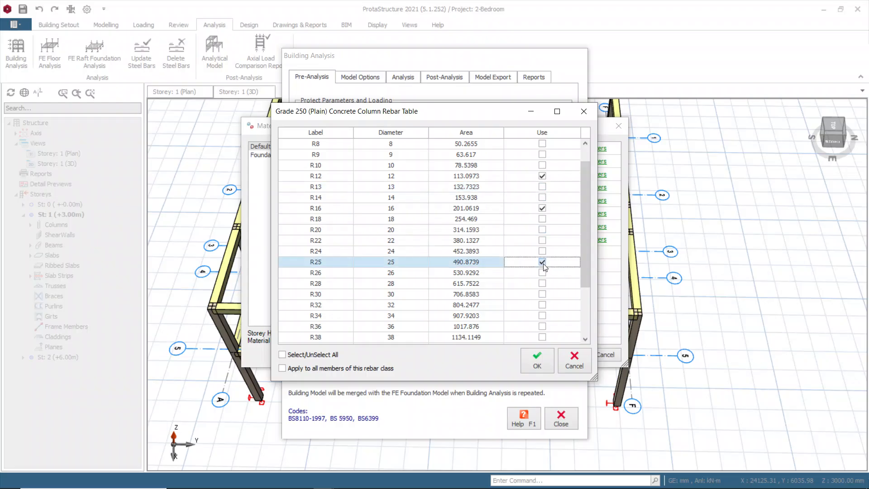
scroll(542, 204, up, 1)
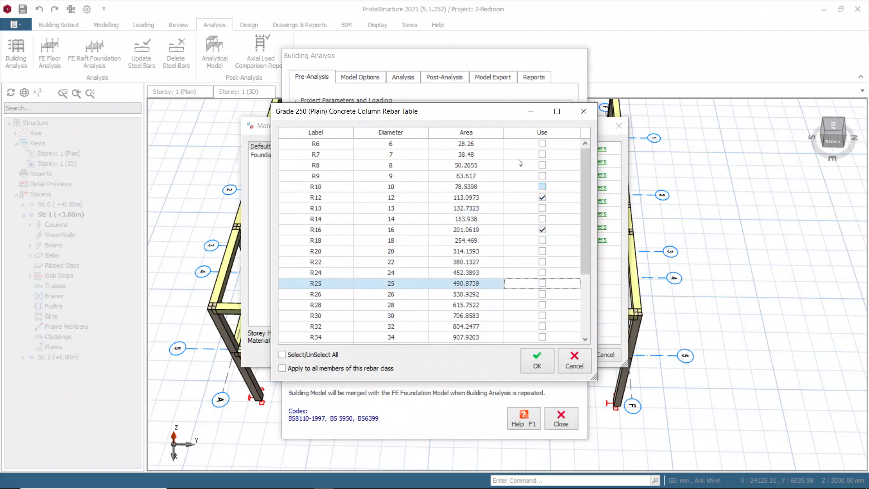
click(535, 359)
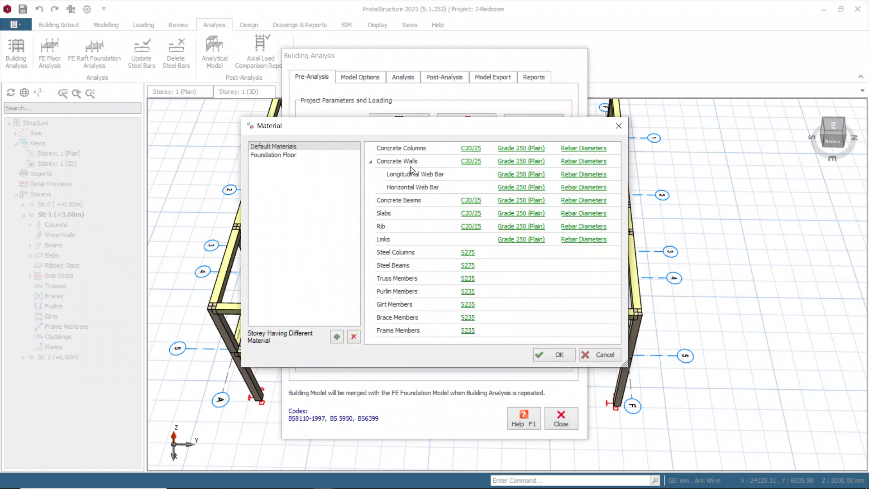
Restrict the concrete beam rebar diameters to R12 and R16, removing R10, R13, R20, R25 and R32 from use
click(570, 202)
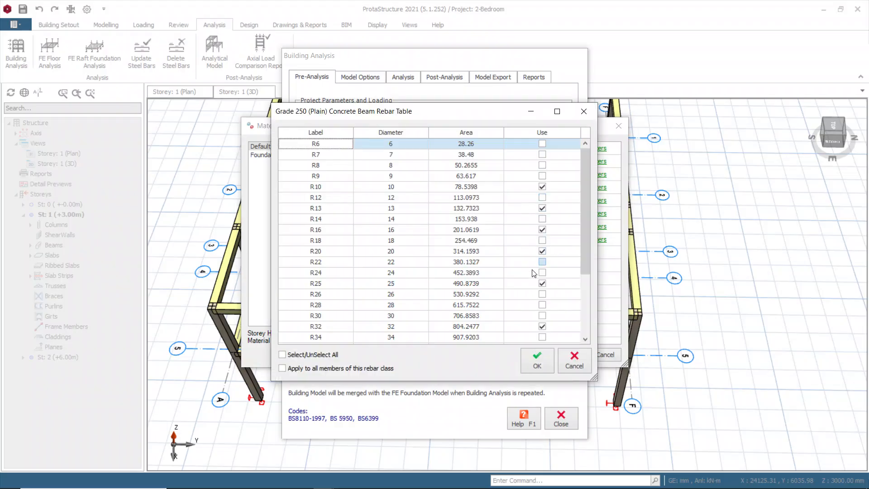
click(543, 327)
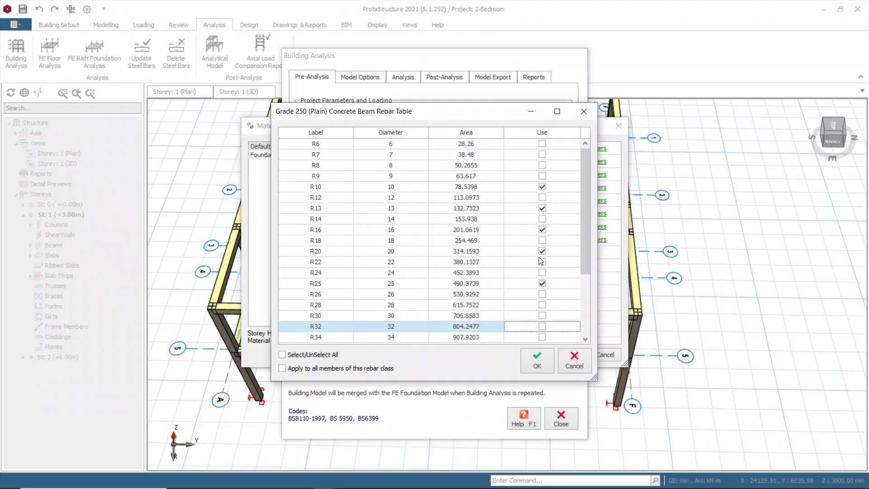
click(542, 283)
click(542, 252)
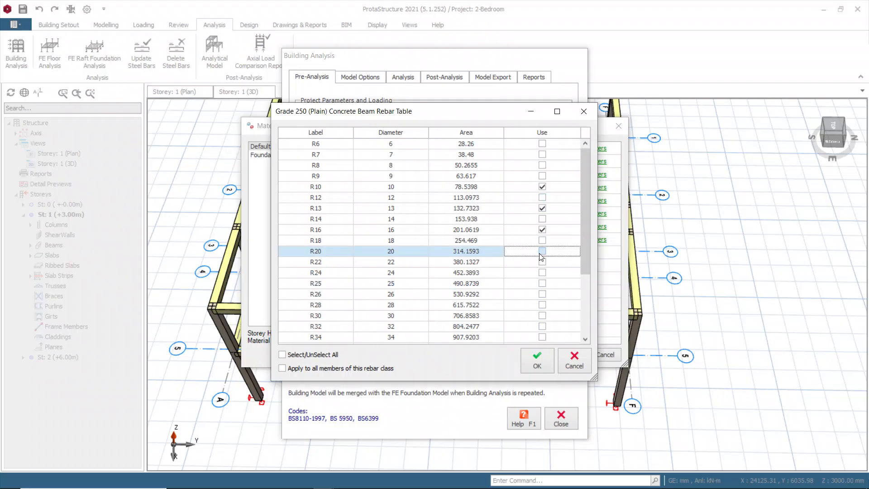
click(542, 187)
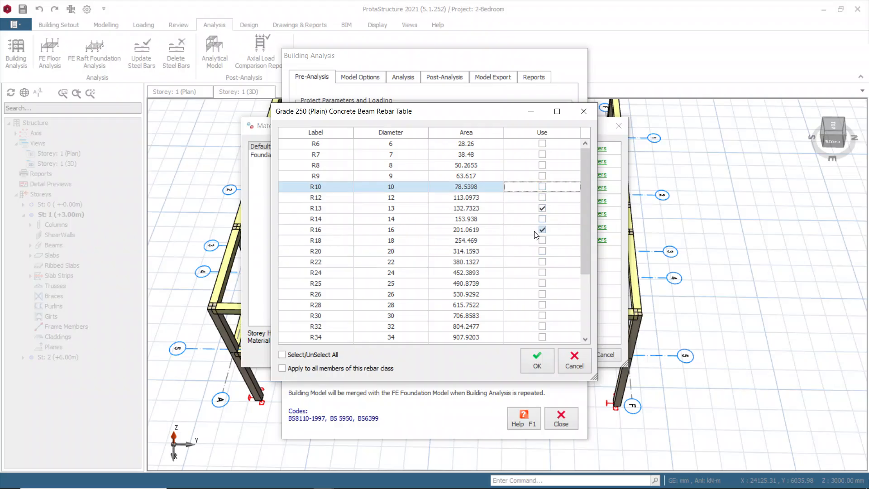
click(542, 209)
click(543, 198)
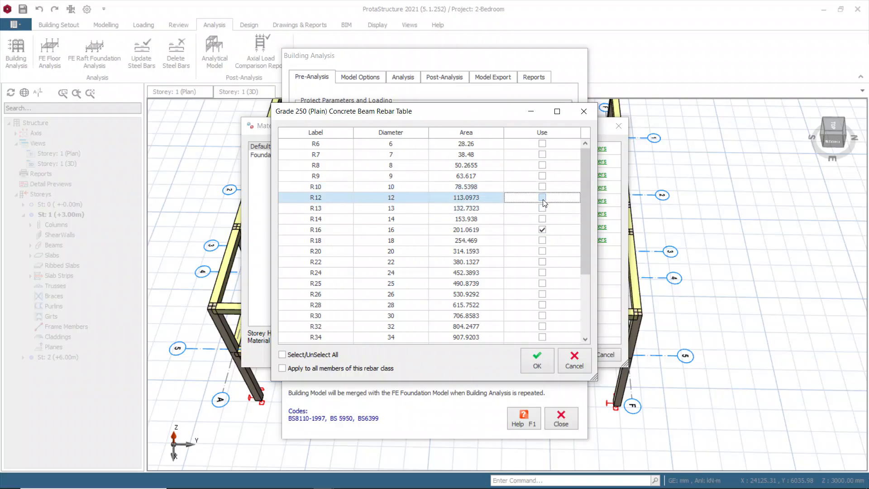
click(539, 356)
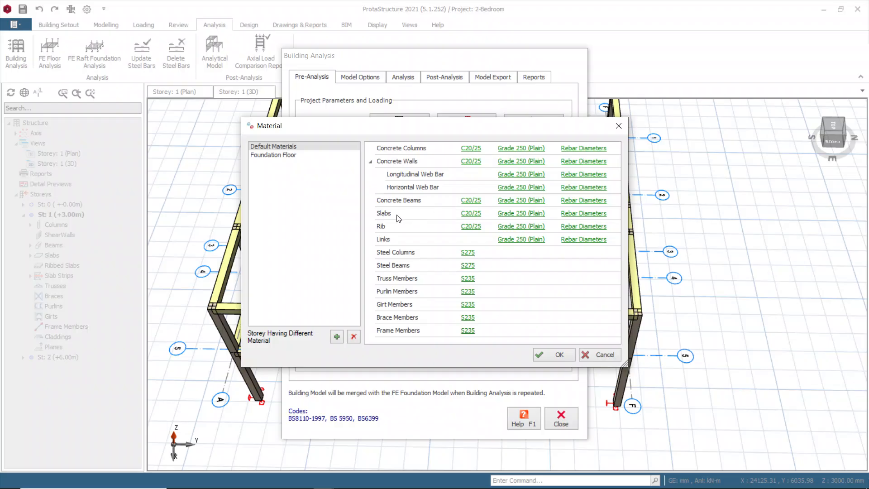
Enable R8 in the concrete slab rebar diameters and remove R7, R9, R13, R16, R20 and R25 from use
click(571, 215)
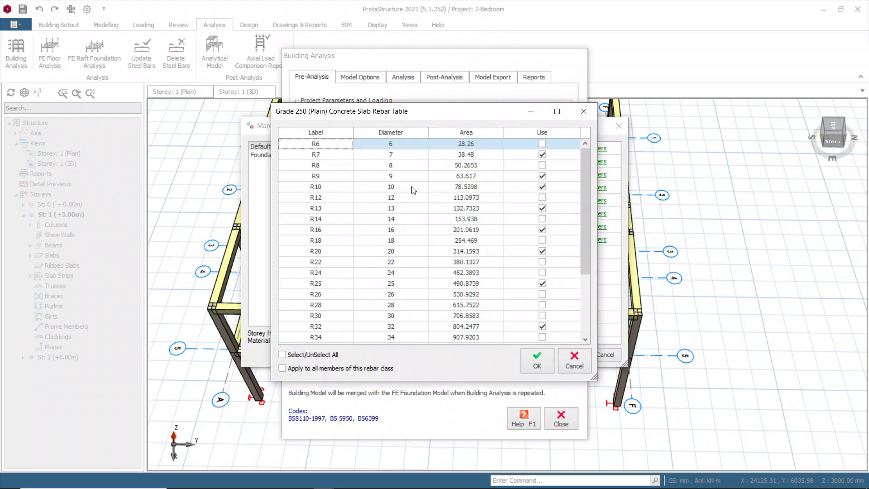
click(541, 176)
click(542, 155)
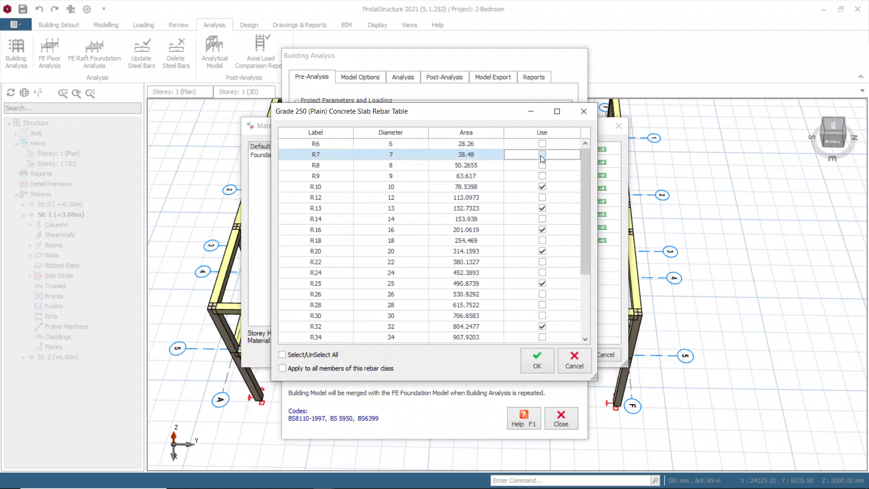
click(543, 165)
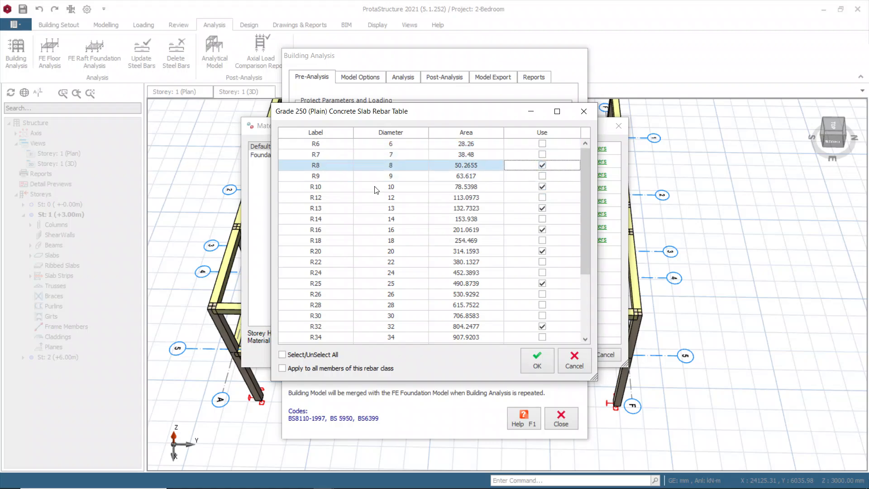
click(542, 220)
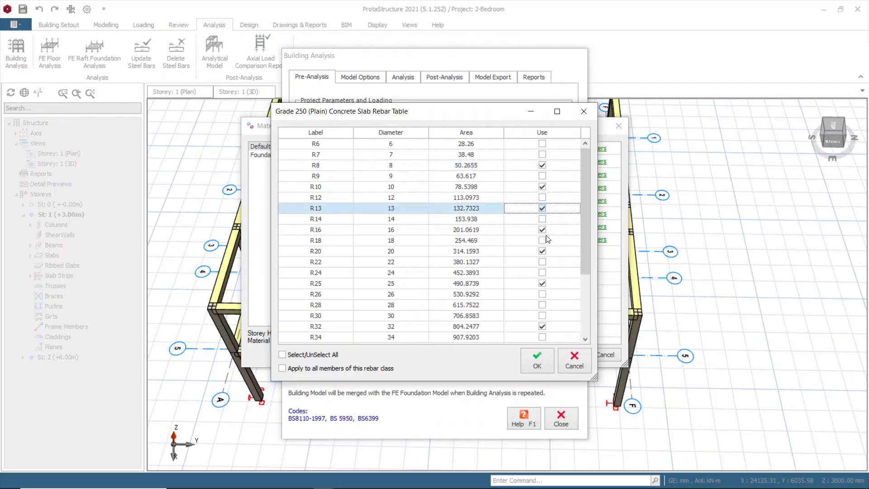
click(543, 230)
click(542, 251)
click(543, 283)
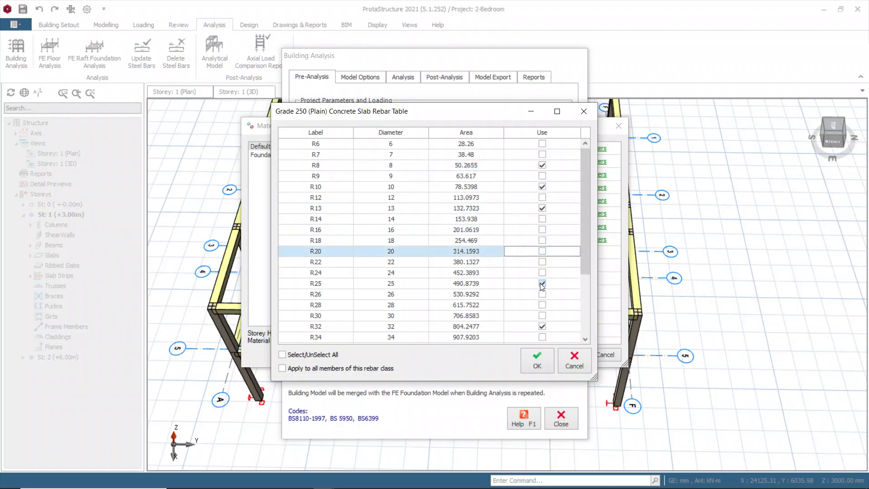
click(542, 326)
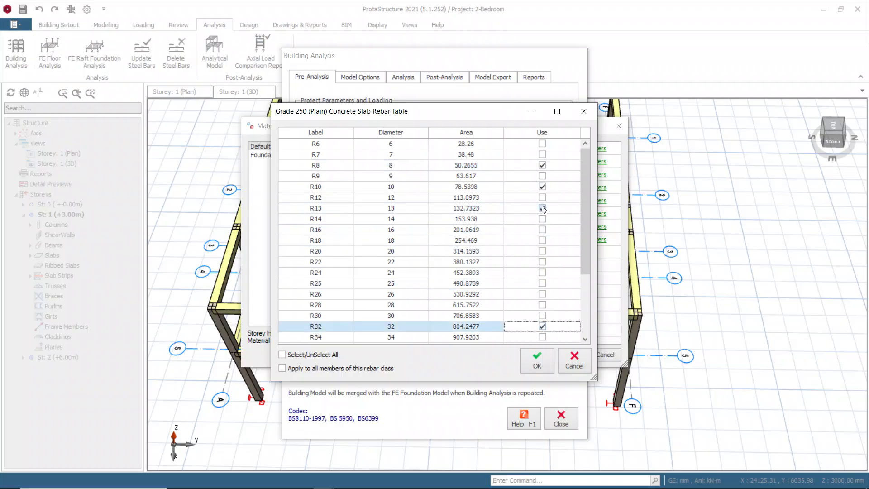
click(543, 208)
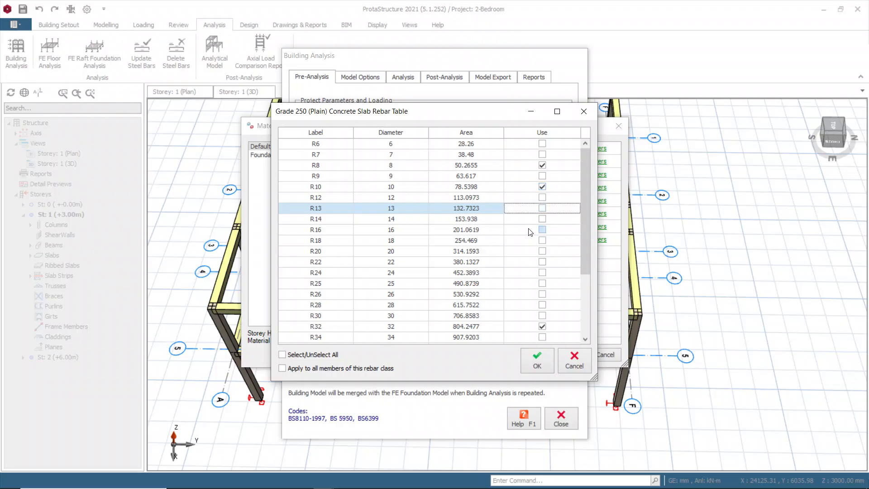
click(536, 361)
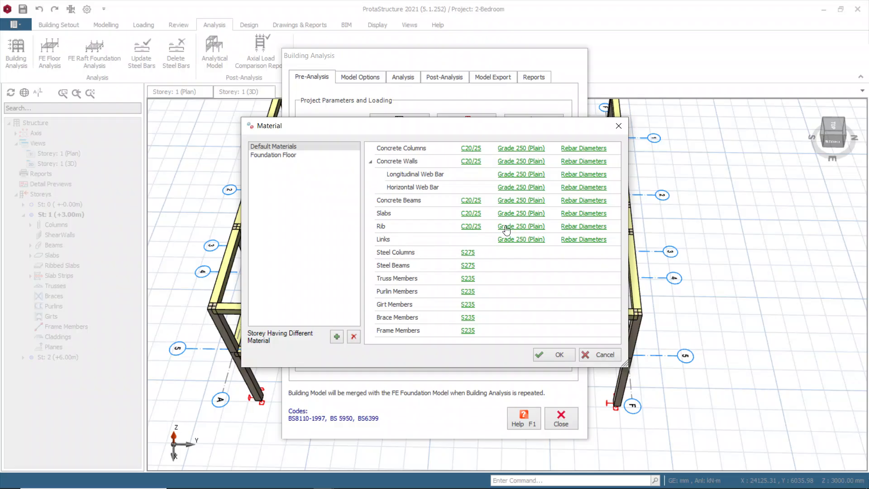
Restrict the default link rebar diameters to R6 and R8, removing R7, R10, R12, R16, R20 and R25 from use
click(567, 228)
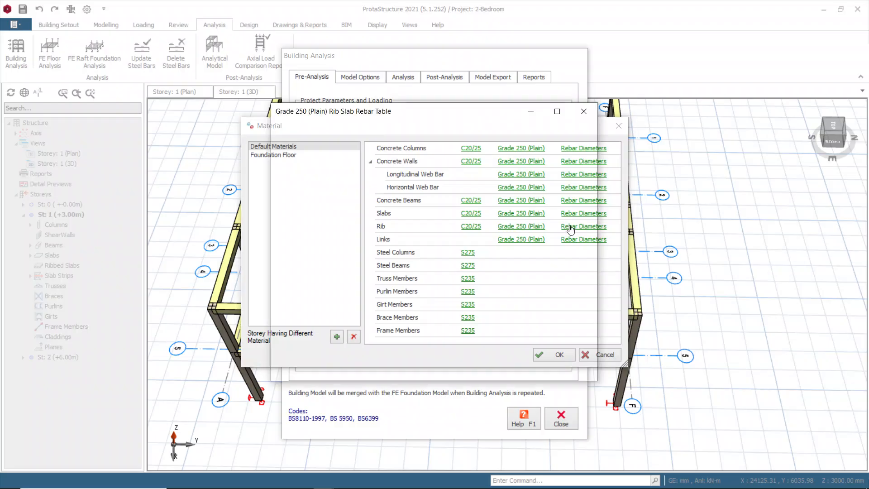
click(584, 112)
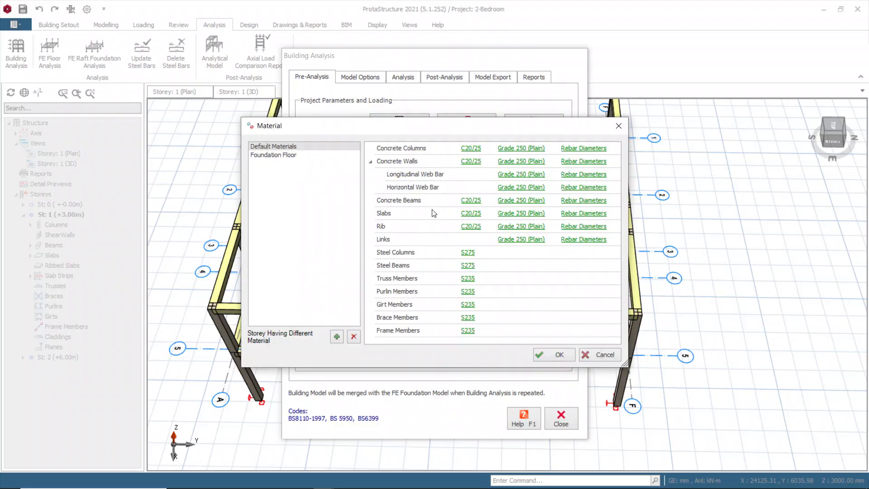
click(584, 239)
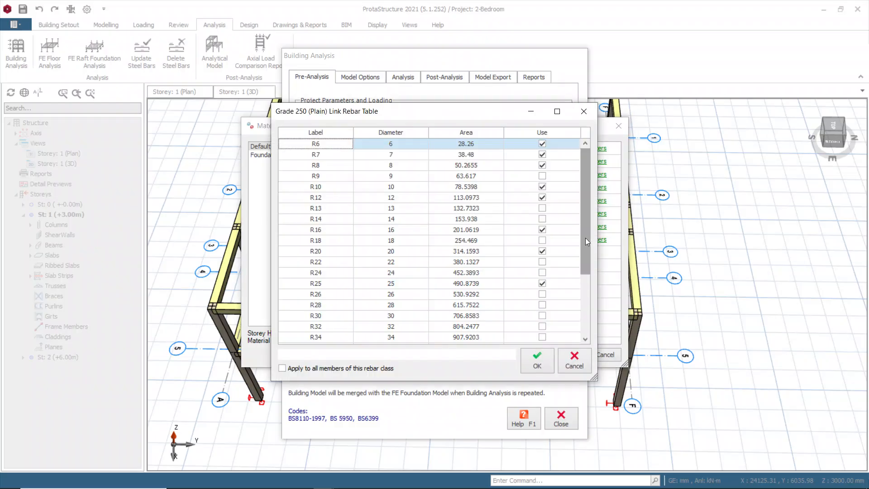
click(542, 283)
click(541, 251)
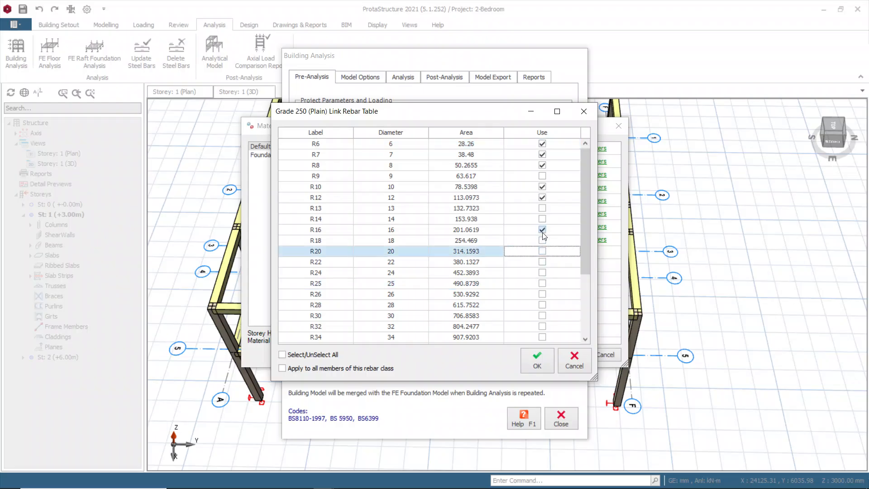
click(542, 229)
click(542, 198)
click(542, 186)
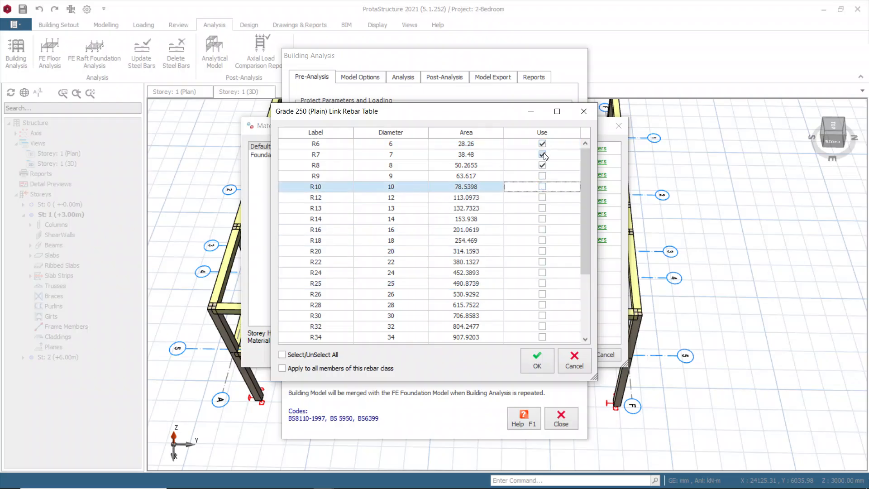
click(542, 155)
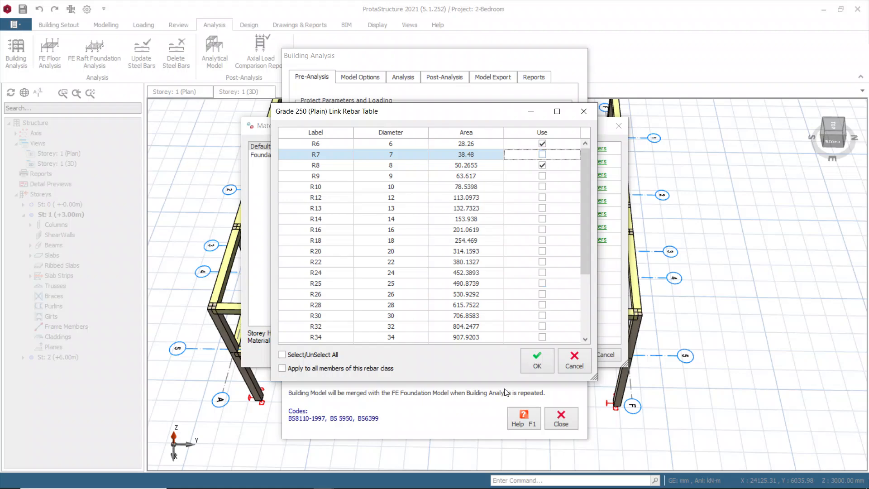
click(527, 365)
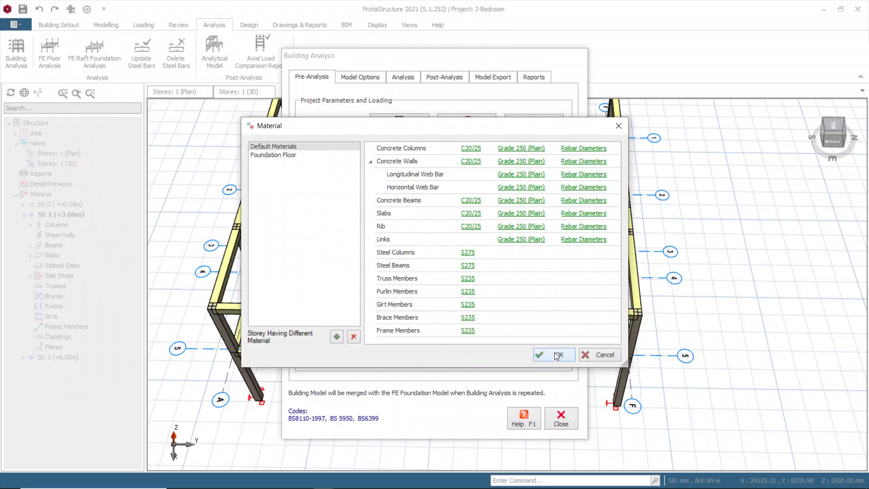
Set the foundation reinforcement of the Foundation Floor to Grade 250 (Plain)
click(270, 155)
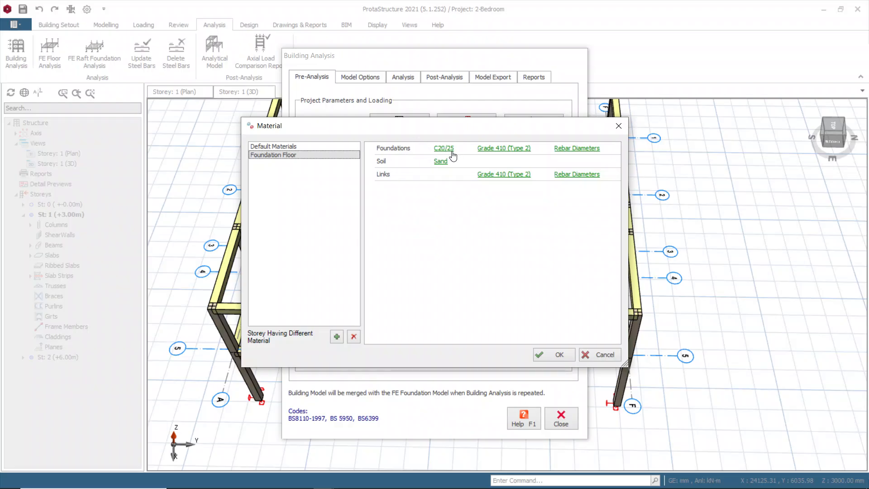
click(498, 149)
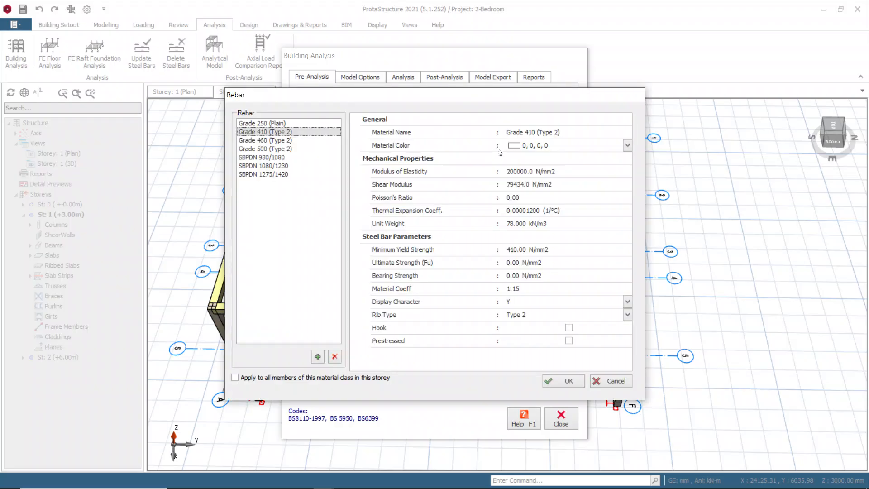
click(253, 124)
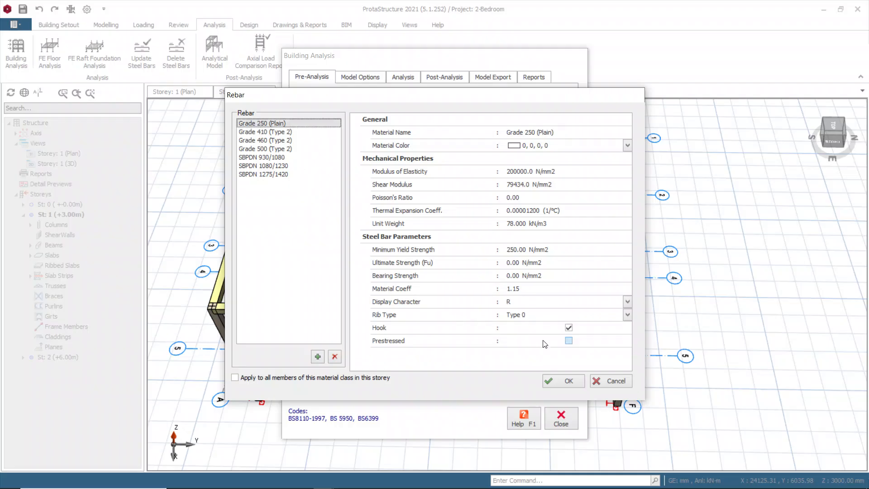
click(554, 384)
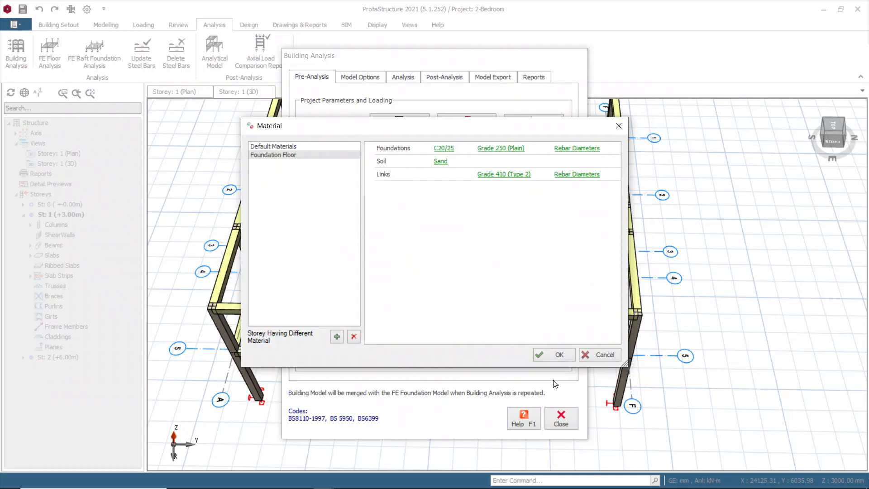
Remove R10, R13, R25 and R32 from the rebar diameters used for the foundations
click(566, 148)
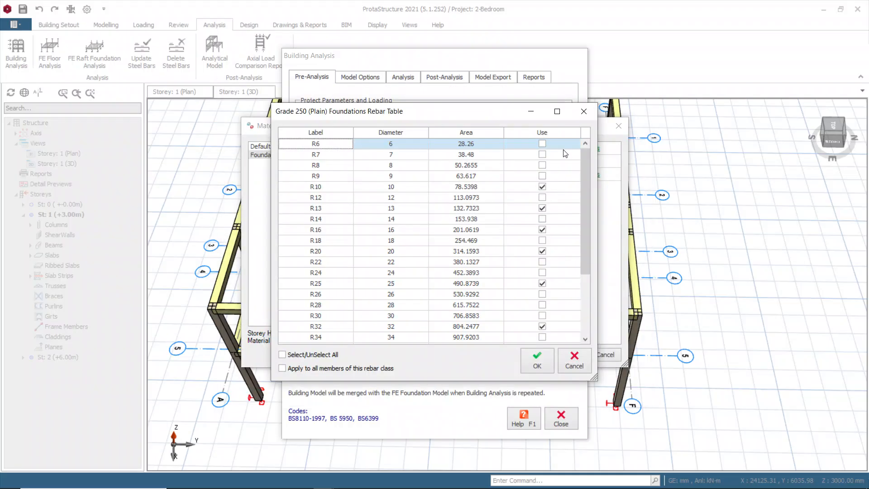
click(540, 327)
click(541, 327)
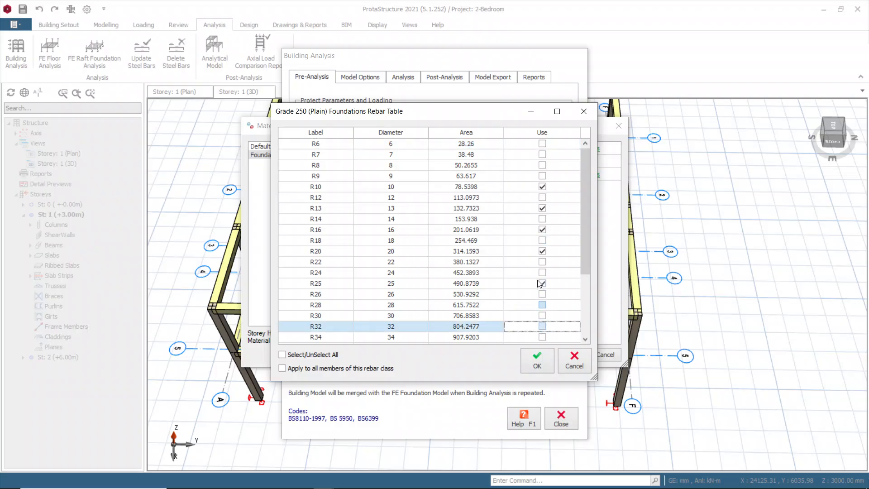
click(543, 283)
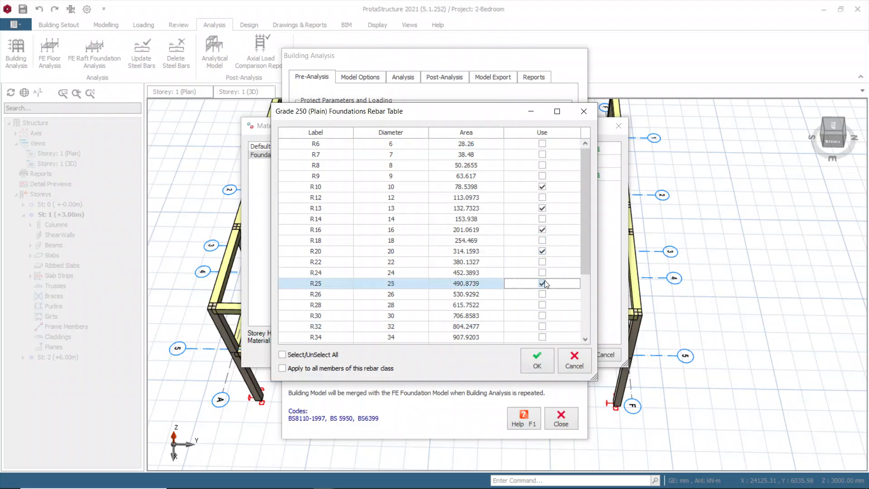
click(543, 284)
click(542, 208)
click(542, 186)
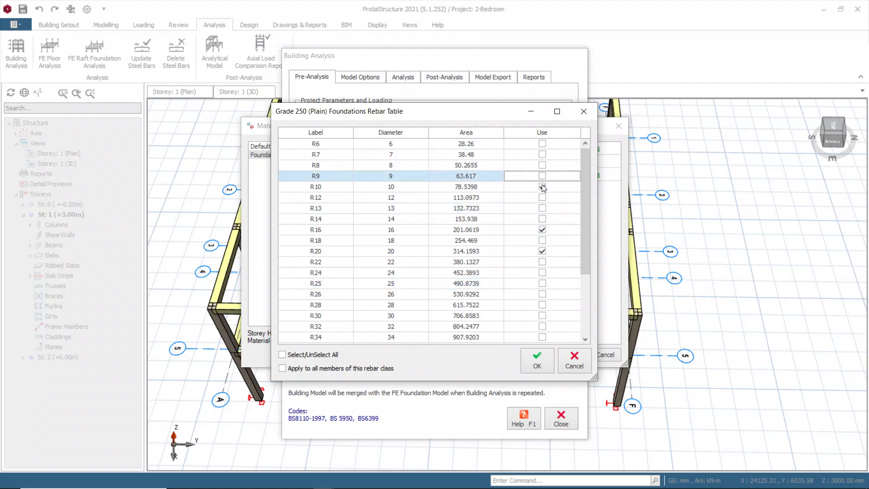
click(539, 355)
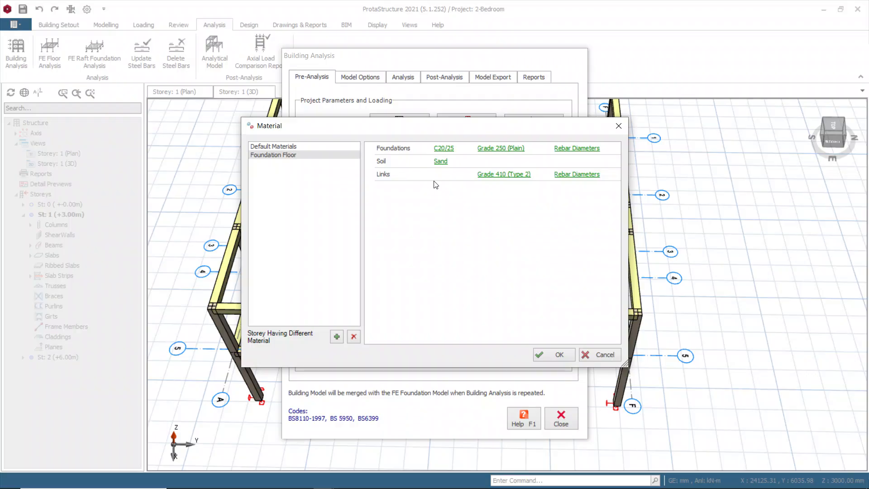
Remove Y10, Y13, Y18, Y20, Y25 and Y32 from the rebar diameters used for the Foundation Floor links
click(564, 174)
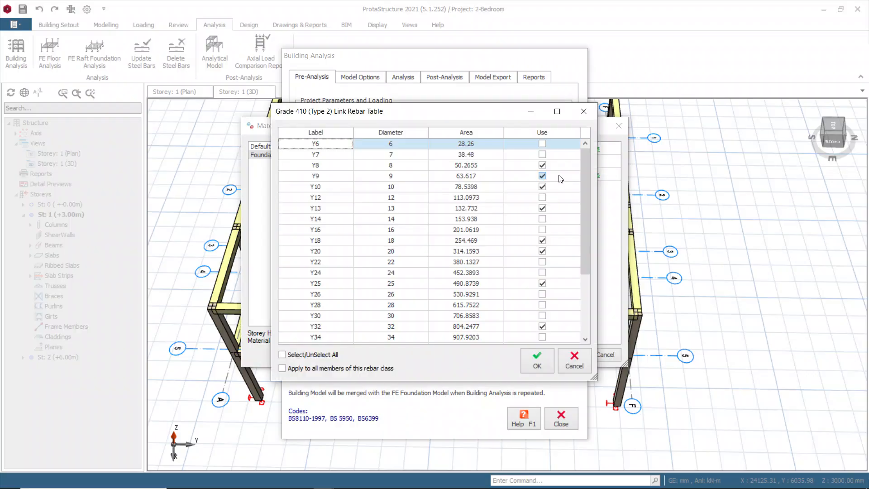
click(543, 326)
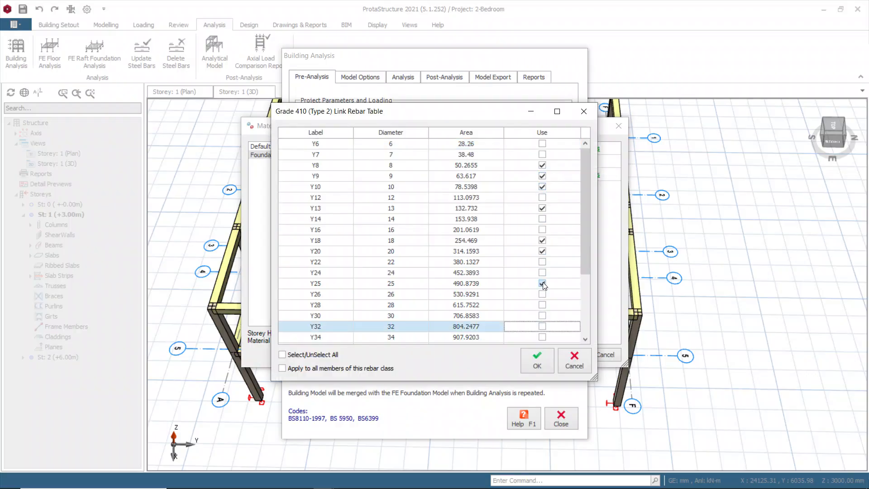
click(542, 283)
click(542, 251)
click(542, 240)
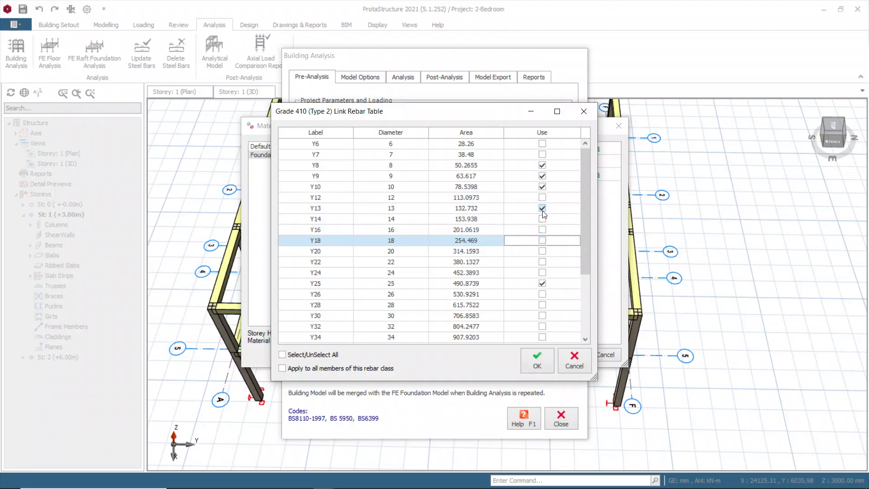
click(542, 209)
click(543, 283)
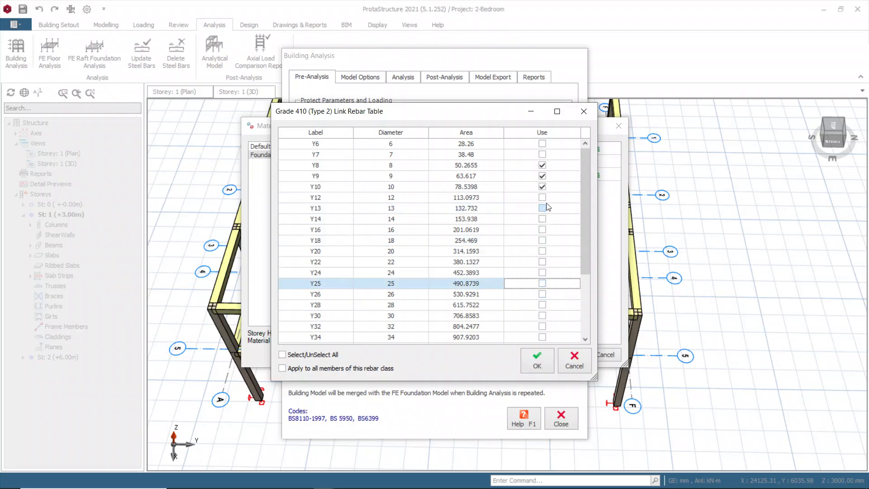
click(542, 187)
click(541, 173)
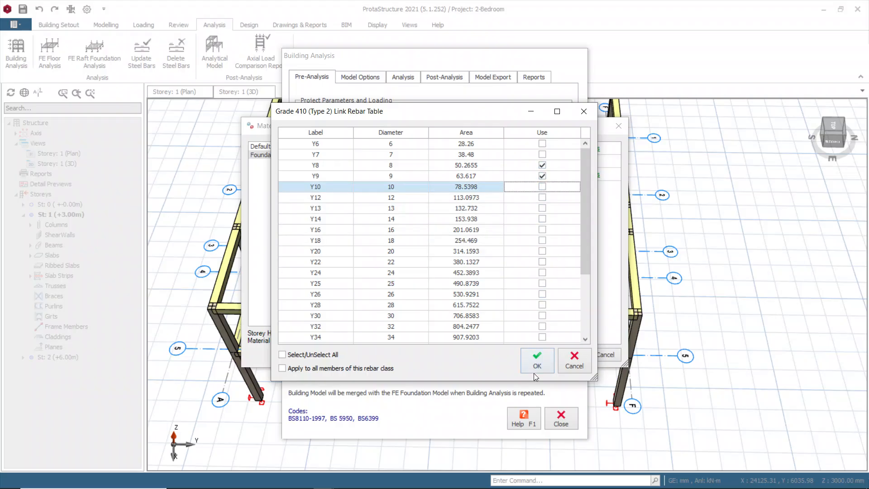
click(537, 359)
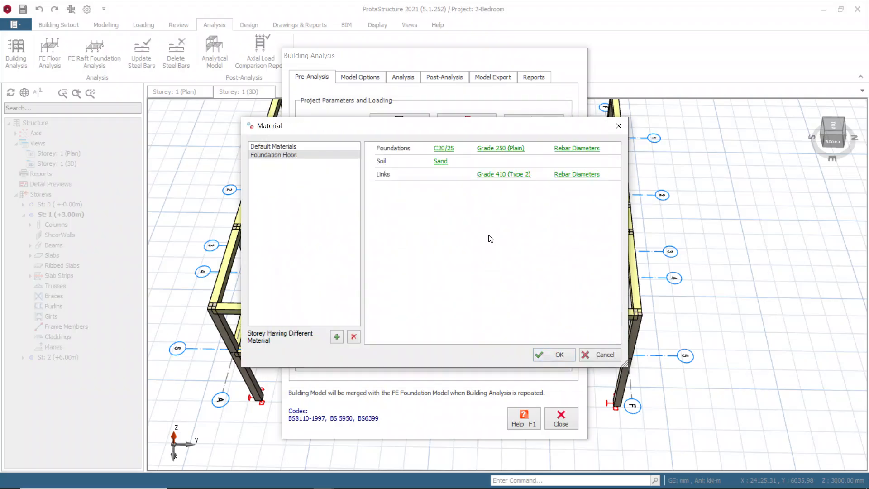
Review the foundation rebar grade and the soil material properties assigned to the Foundation Floor
click(504, 149)
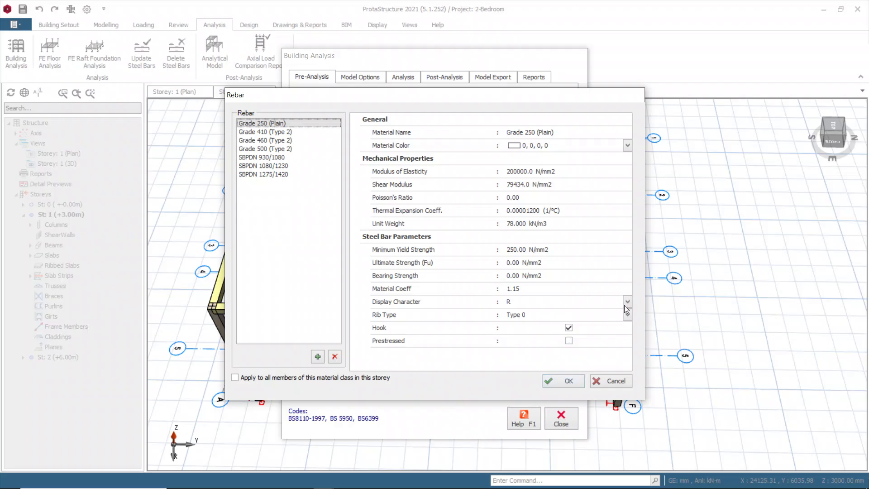
click(566, 380)
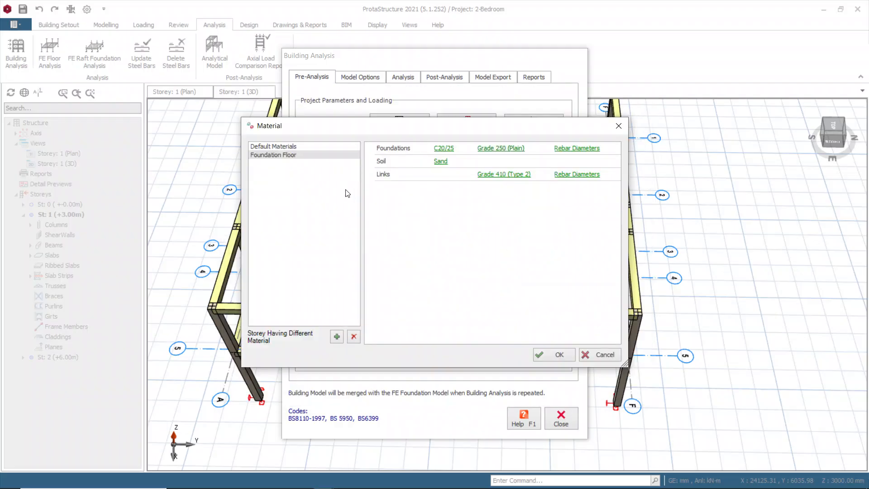
click(440, 162)
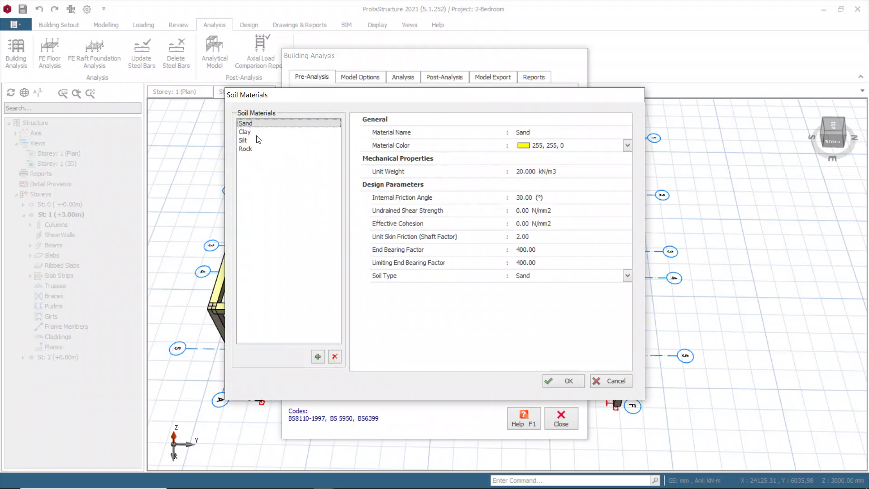
click(572, 379)
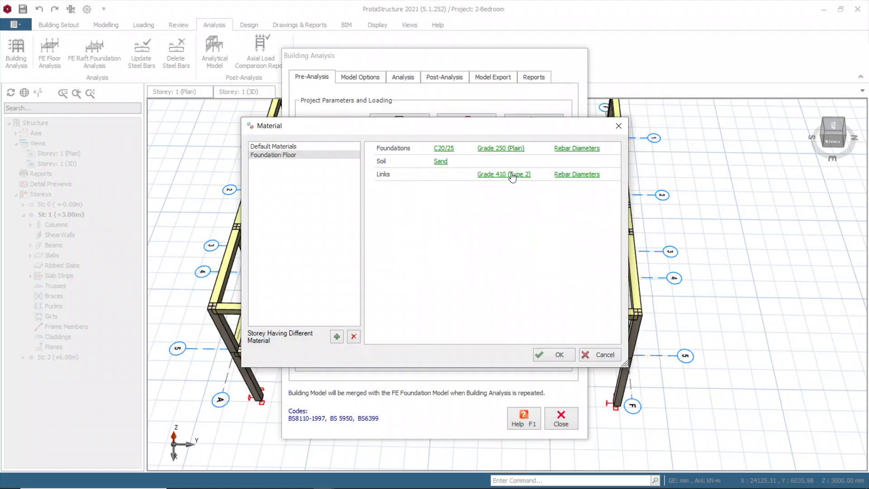
Set the Foundation Floor links to Grade 250 (Plain), check their rebar diameters and accept the material settings
click(489, 176)
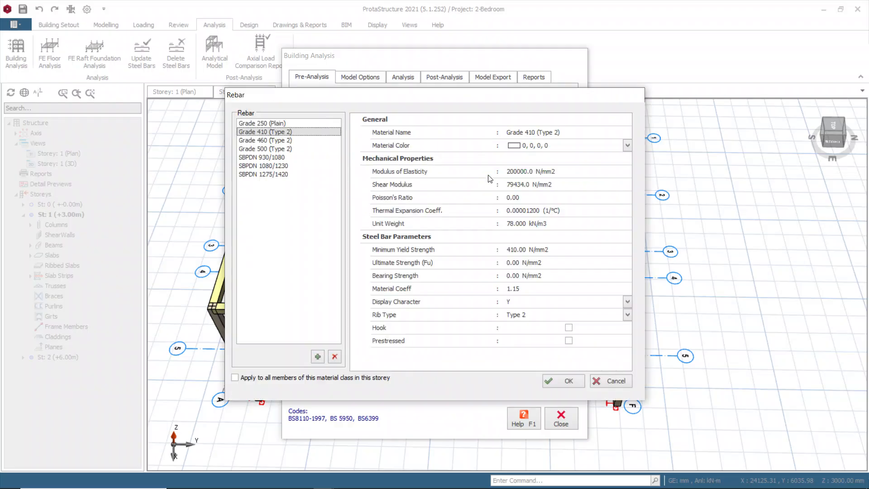
click(245, 123)
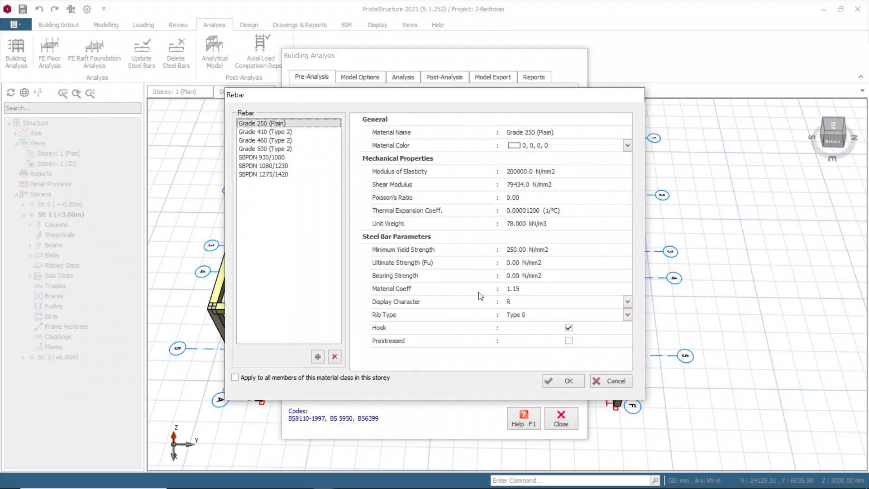
click(565, 380)
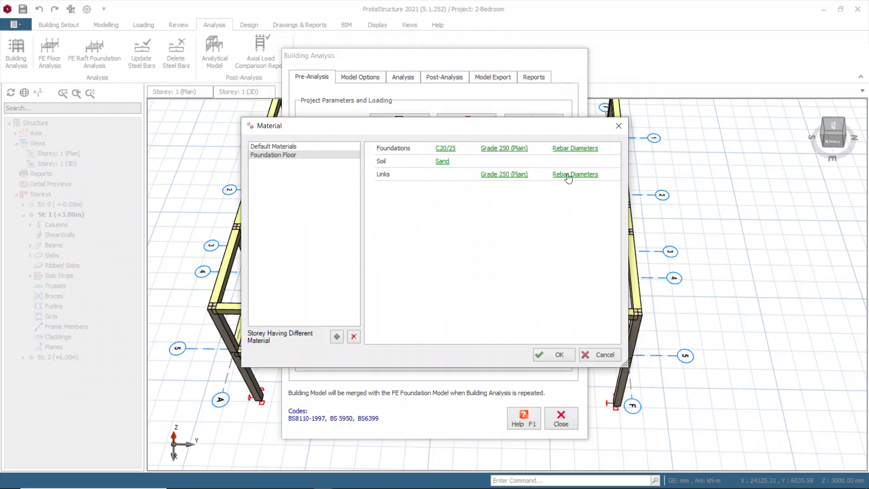
click(569, 175)
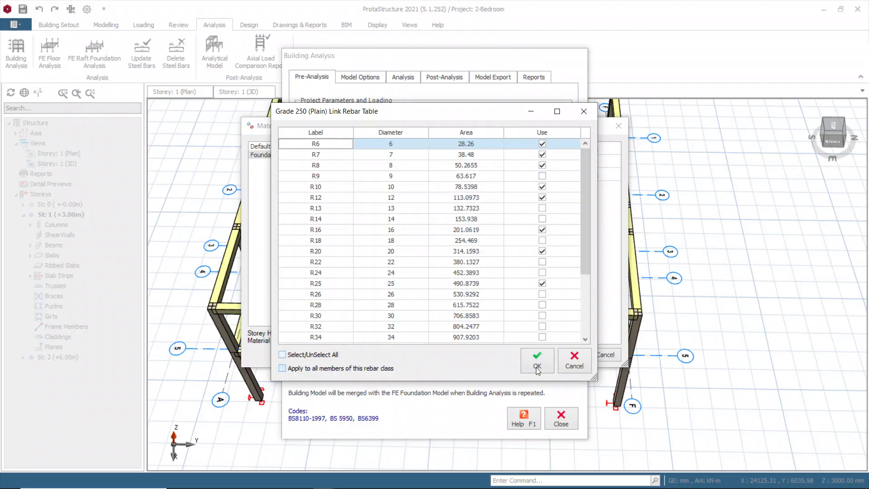
click(538, 364)
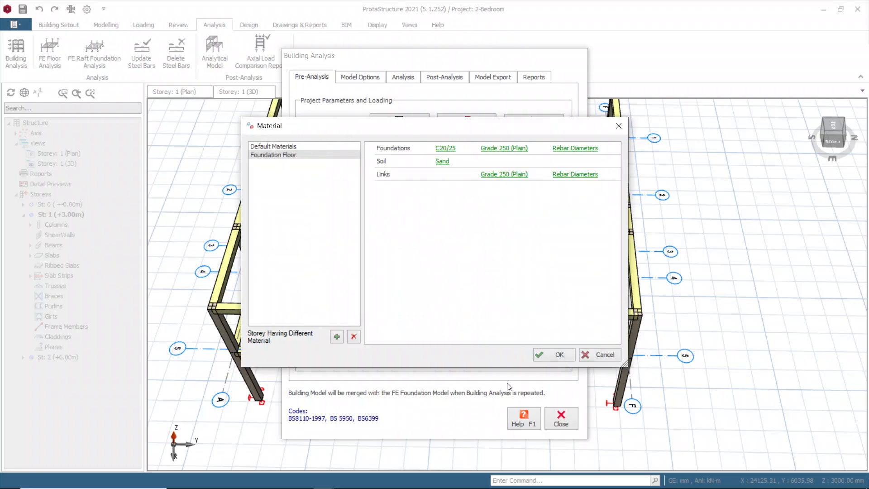
click(555, 354)
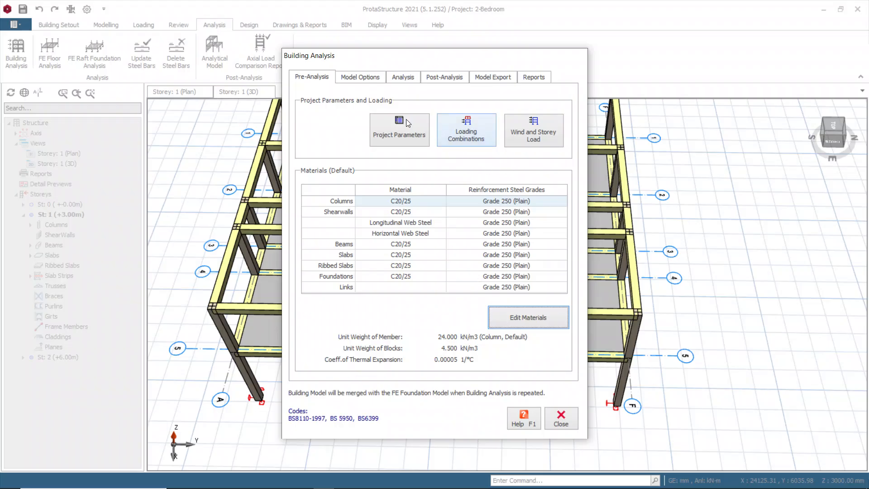
Review the loading combinations and try to run the wind load calculator for the storey loads
click(476, 134)
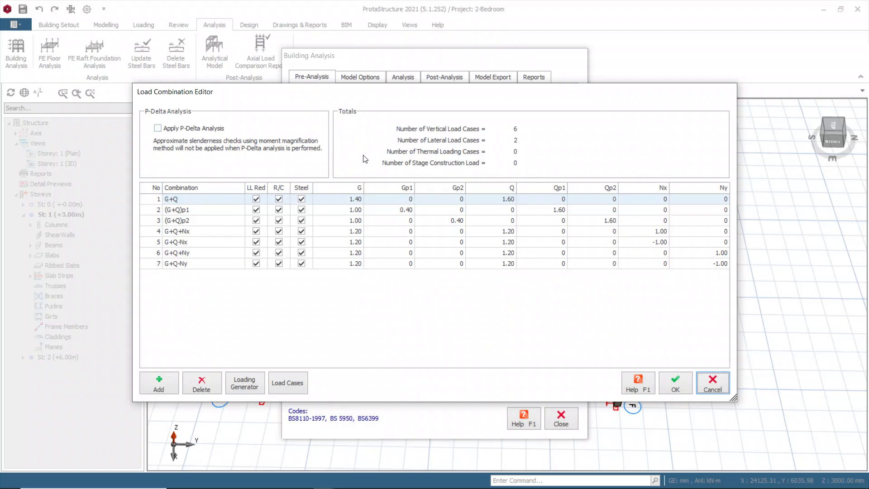
click(673, 380)
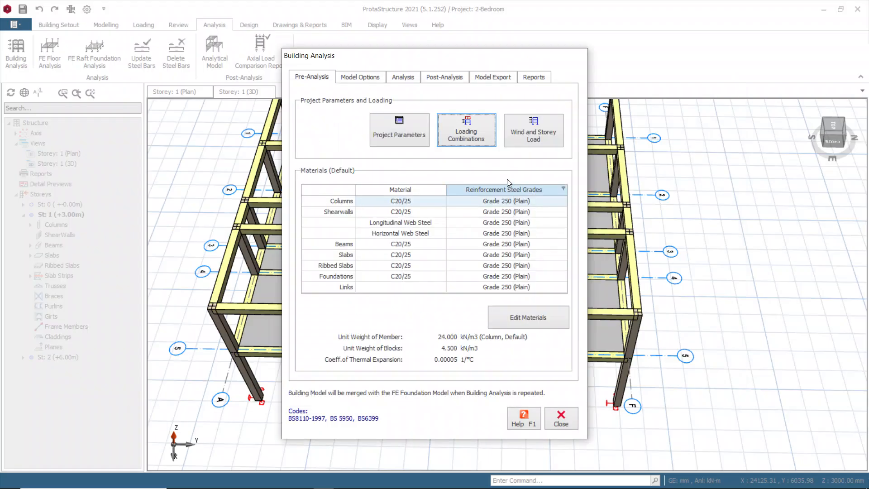
click(520, 136)
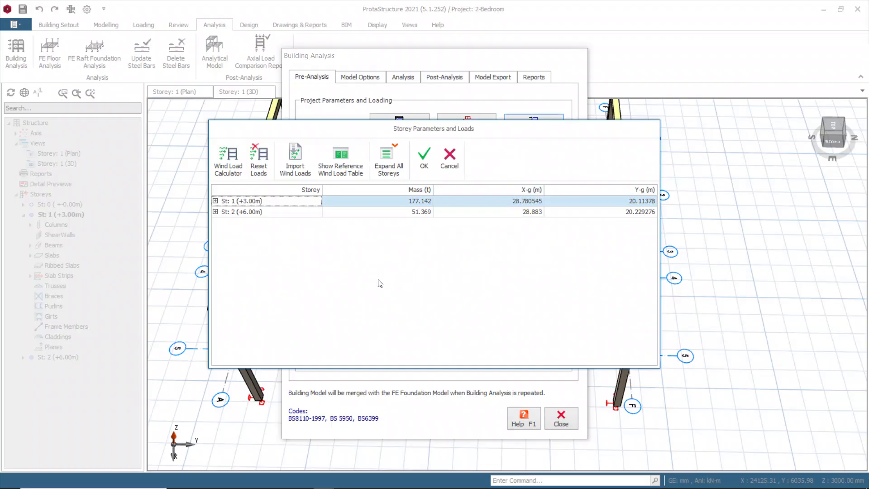
drag(441, 130, 426, 110)
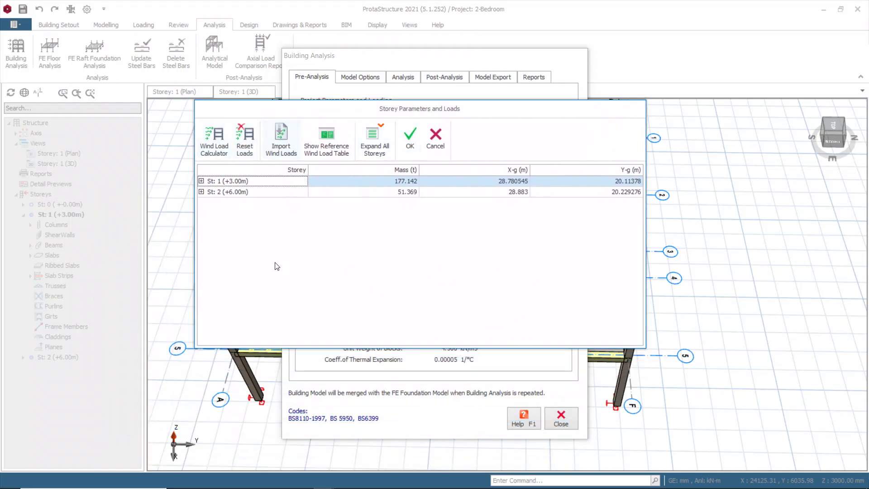
click(212, 149)
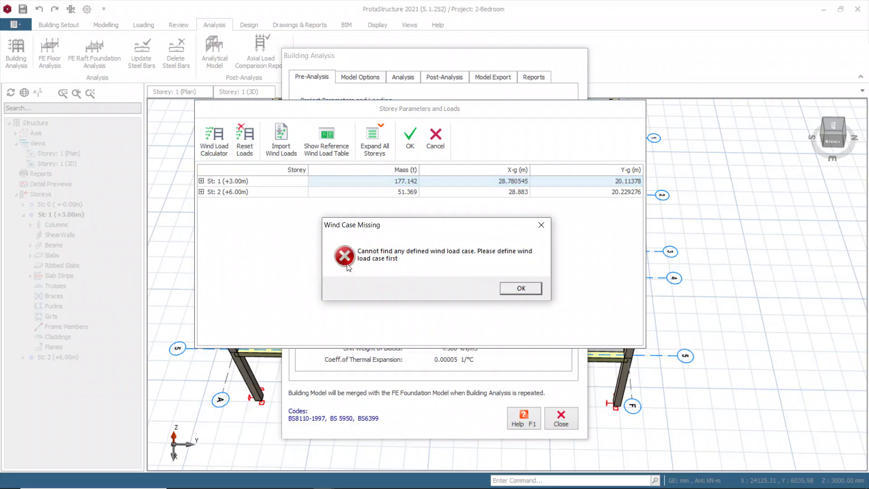
click(509, 287)
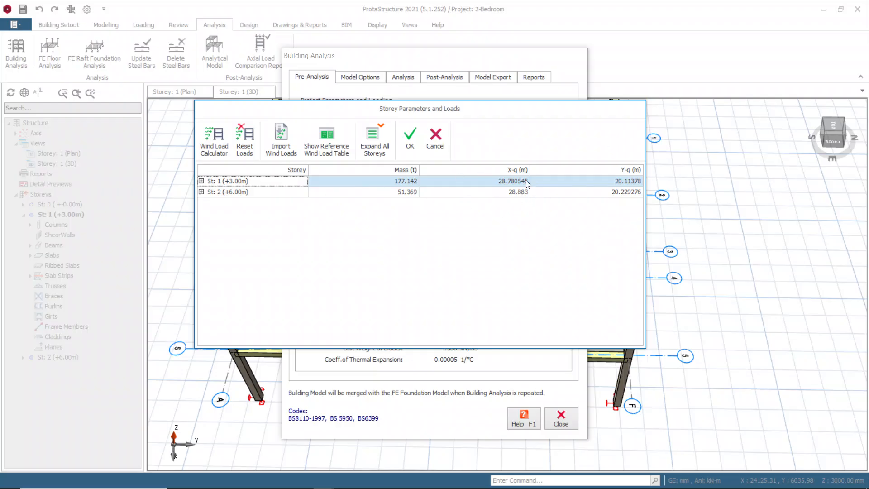
click(411, 138)
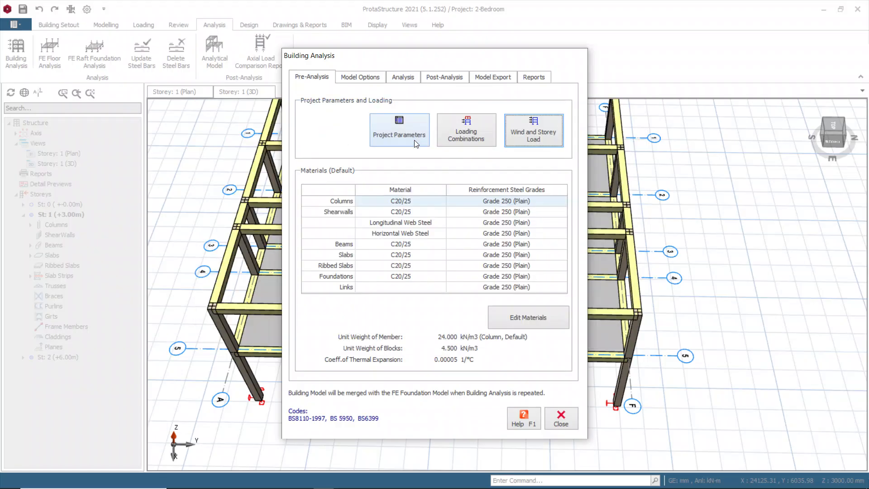
Review the model options and the analysis settings for the building analysis
click(359, 78)
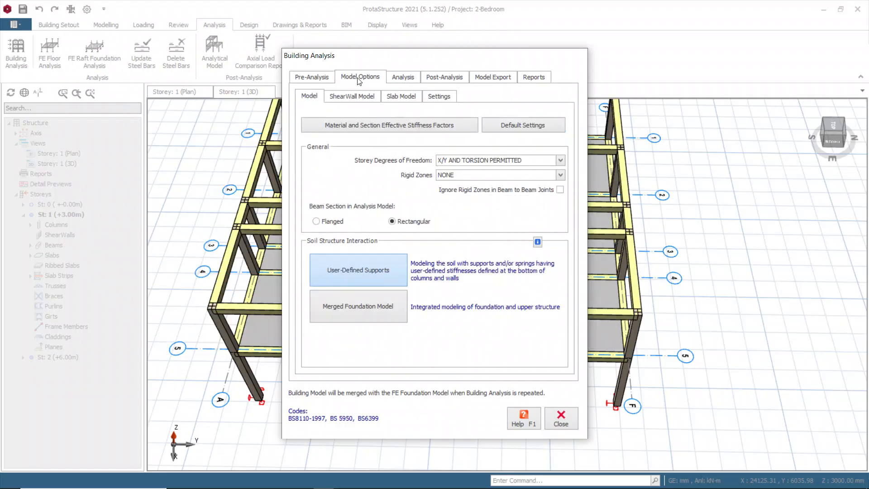
click(397, 79)
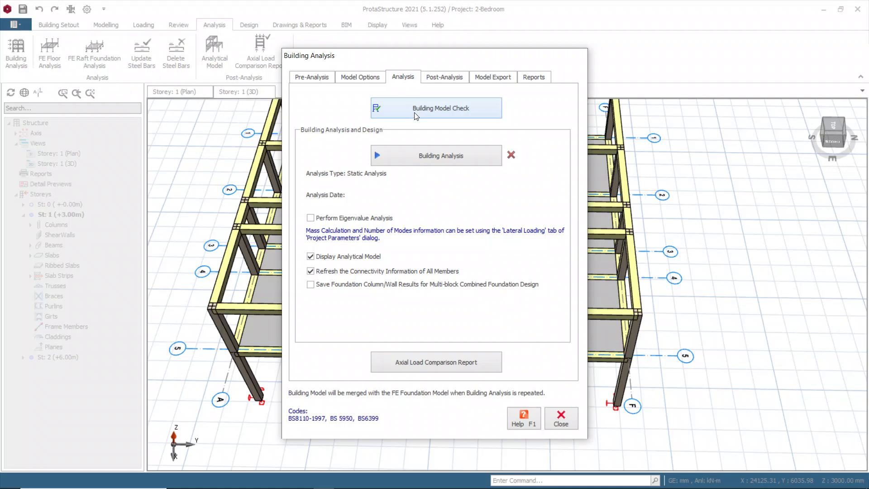
mouse_move(322, 479)
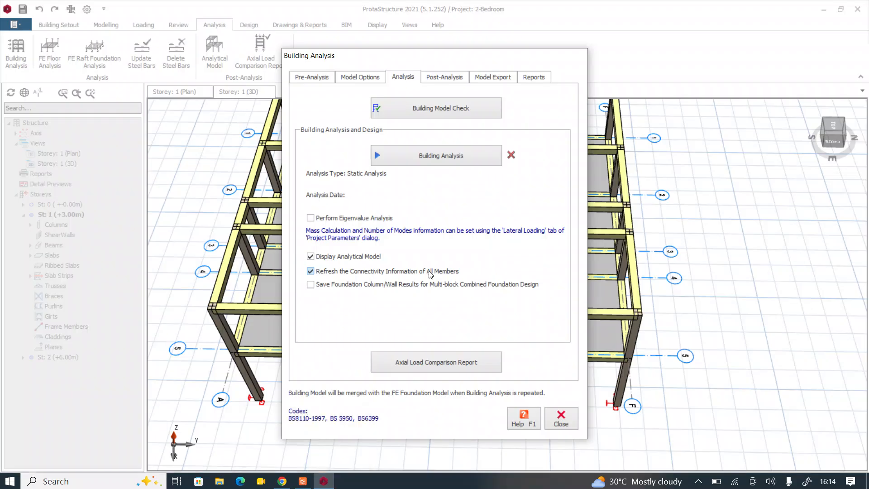
click(306, 483)
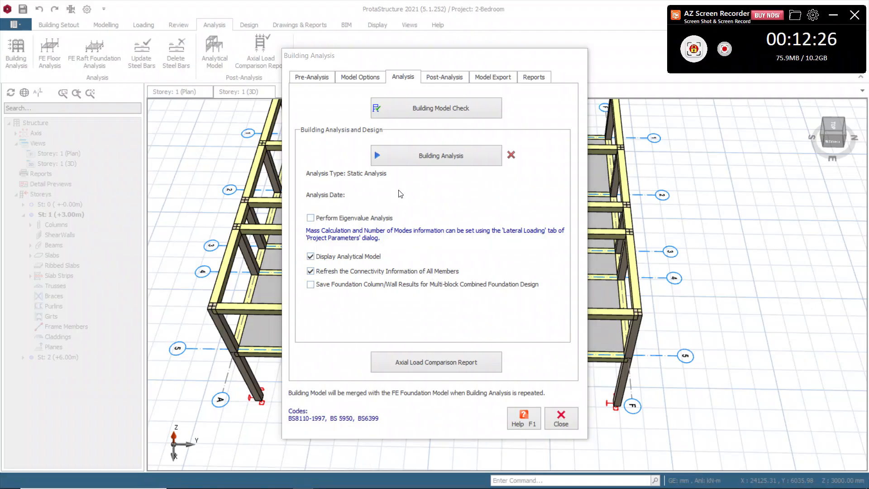
click(833, 15)
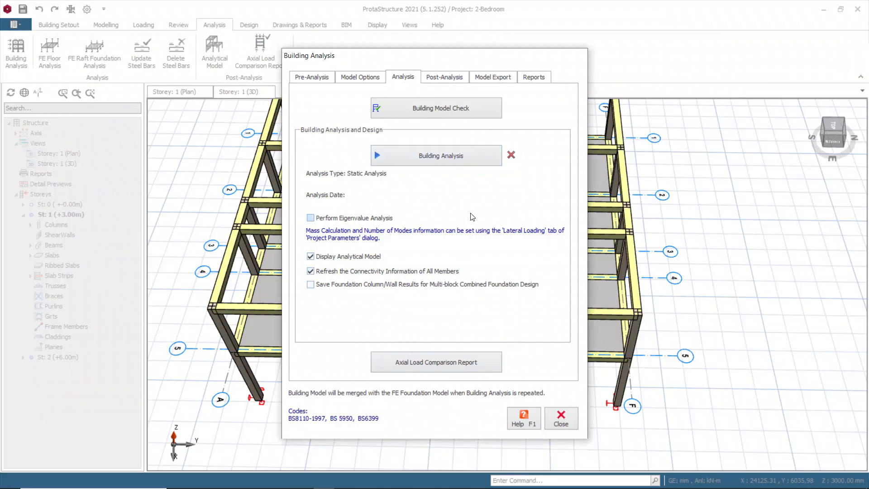
Run the building analysis with column/wall and beam reinforcement design, re-selecting bars for both, and close the reports and analysis dialog
click(438, 157)
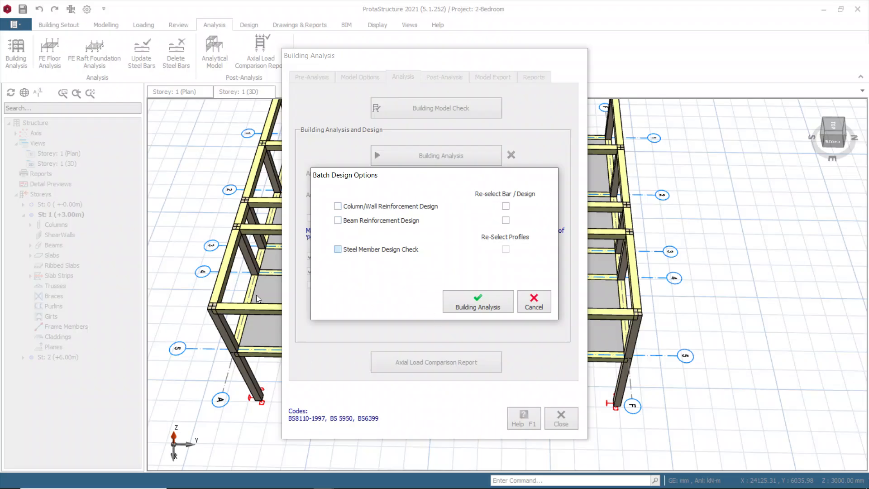
click(337, 207)
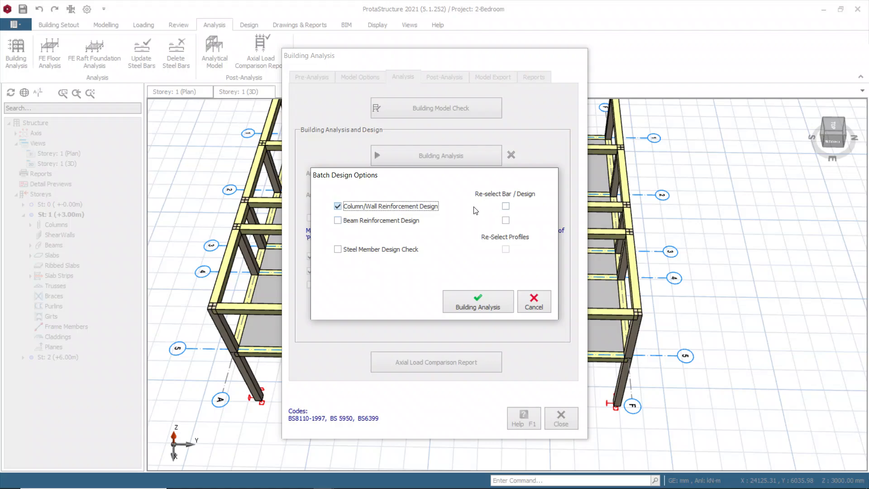
click(506, 207)
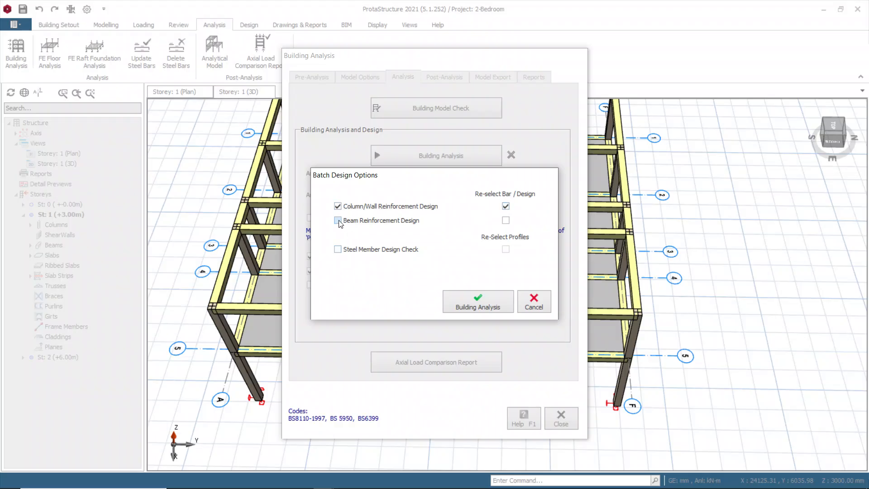
click(338, 221)
click(506, 221)
click(472, 303)
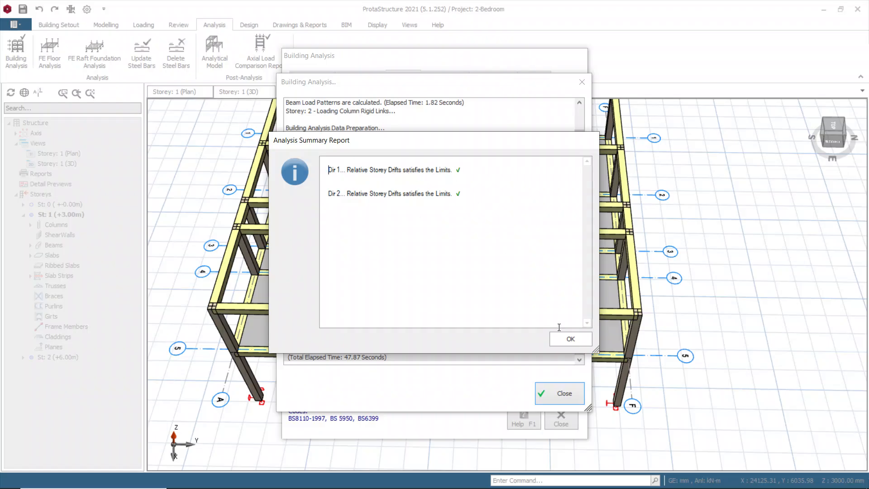
click(570, 339)
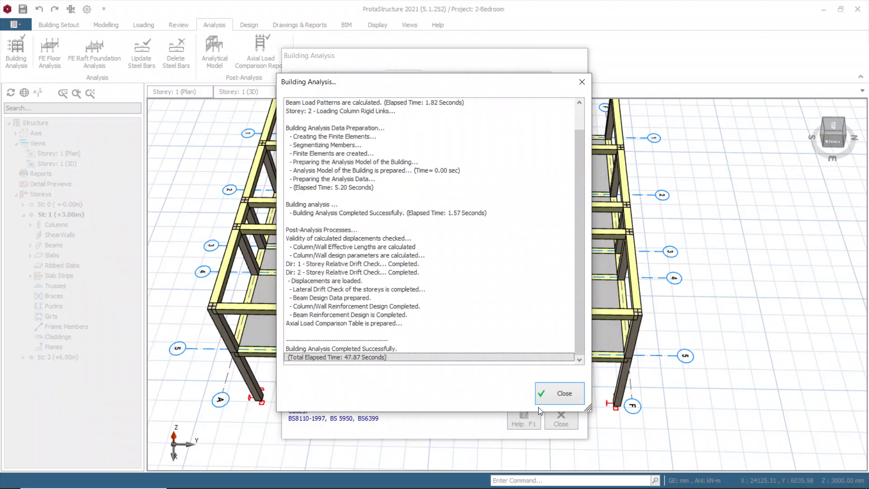
click(554, 395)
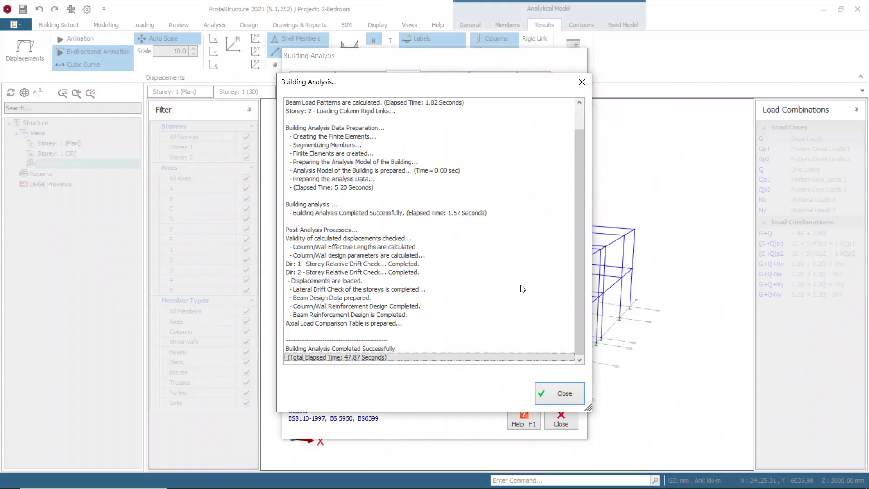
click(559, 394)
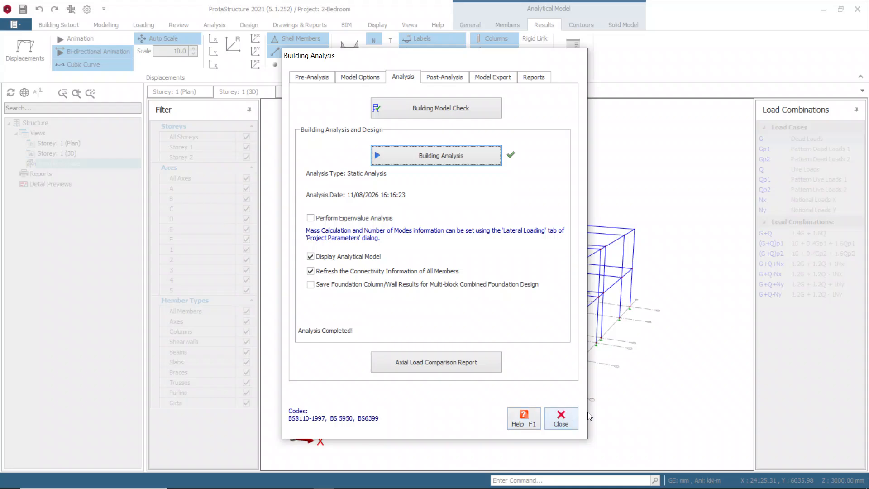
click(561, 422)
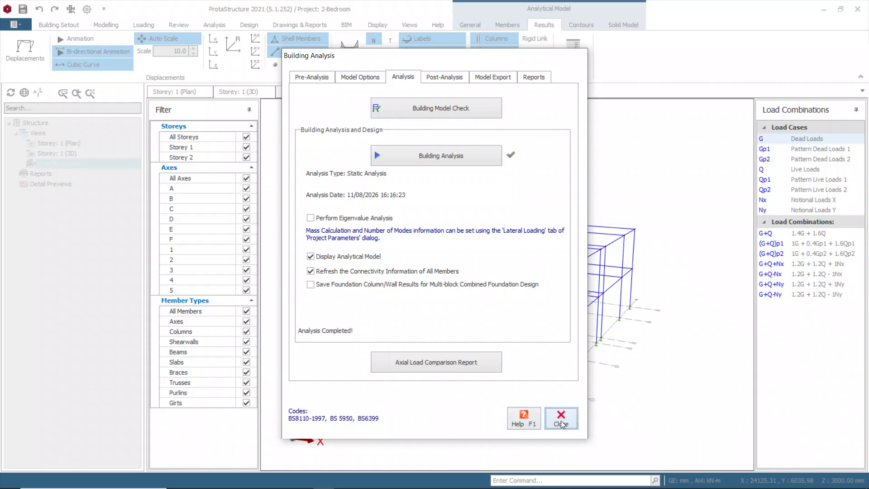
Show and animate the analytical model's displacements under dead loads (G), examining the deformed frame from several angles
middle_drag(360, 195, 552, 184)
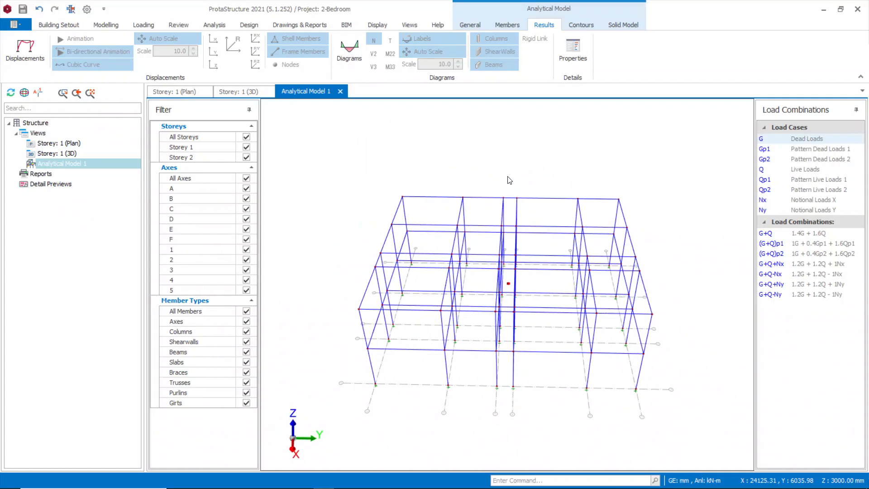
click(19, 61)
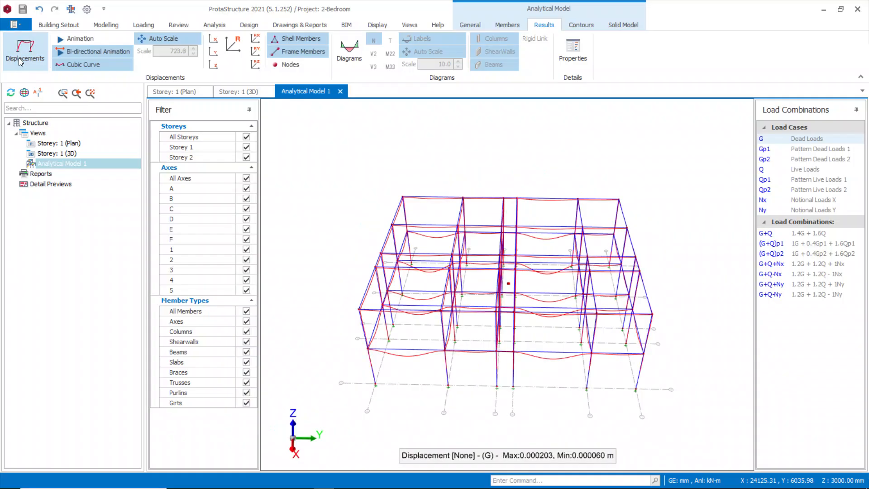
click(79, 39)
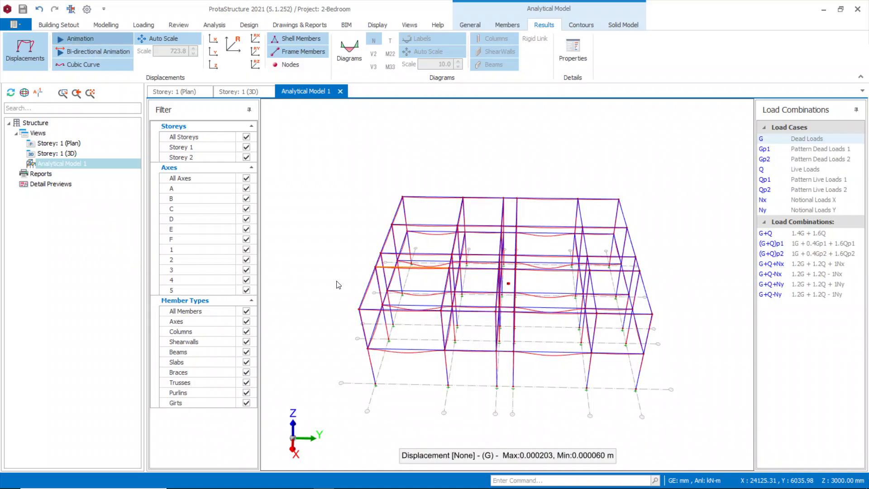
middle_drag(345, 259, 364, 227)
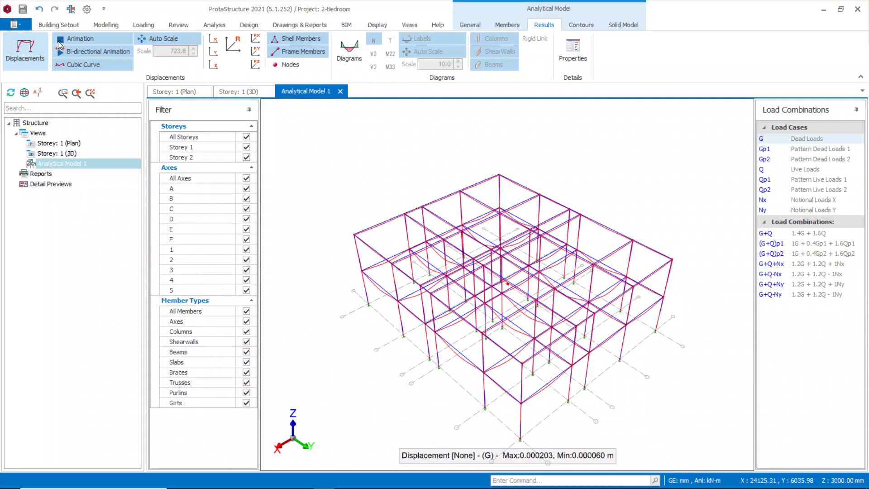
middle_drag(296, 203, 317, 149)
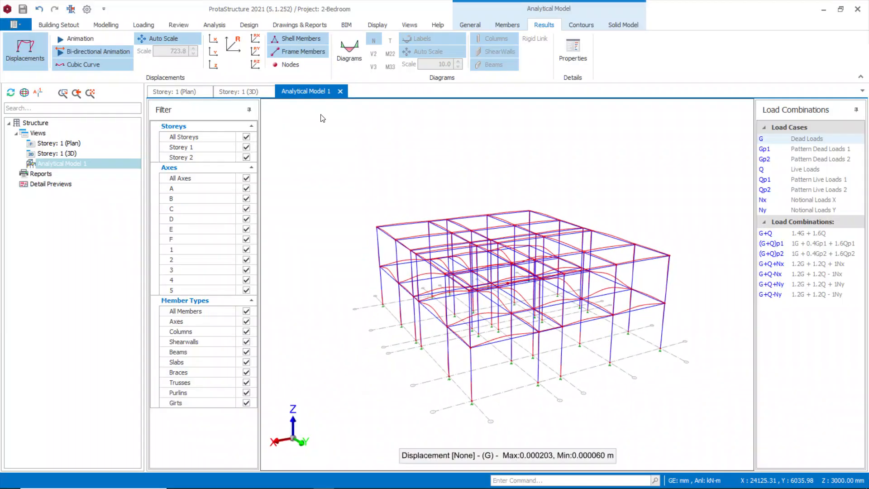
Return to the Storey: 1 3D view and examine the building frame from several sides
click(236, 93)
scroll(646, 354, down, 5)
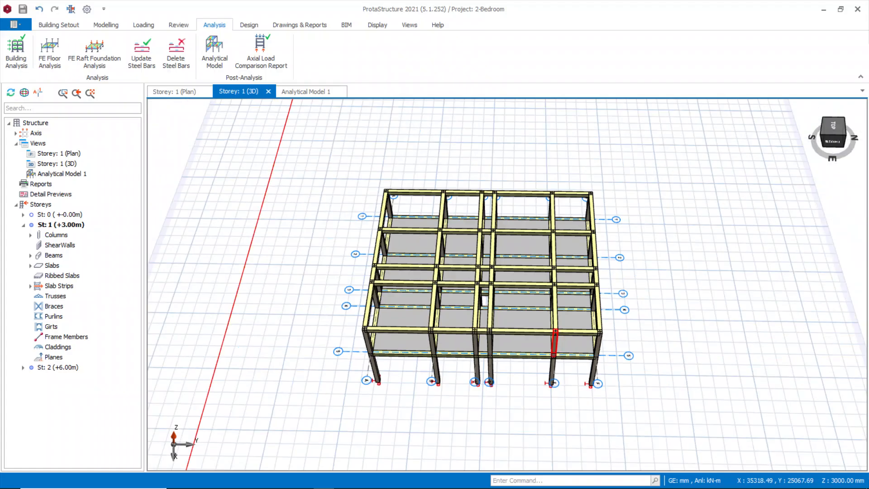
mouse_move(645, 355)
middle_down()
mouse_move(646, 330)
mouse_move(723, 317)
mouse_move(732, 300)
mouse_move(266, 271)
middle_up()
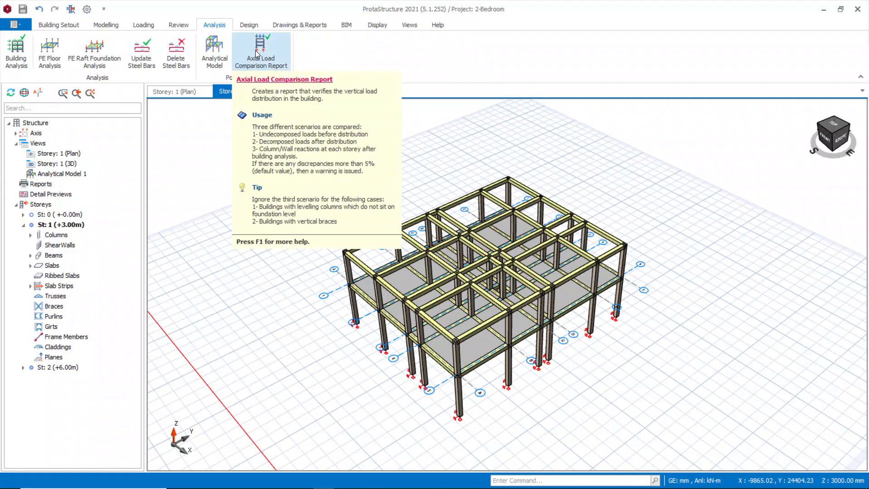
middle_drag(335, 326, 437, 345)
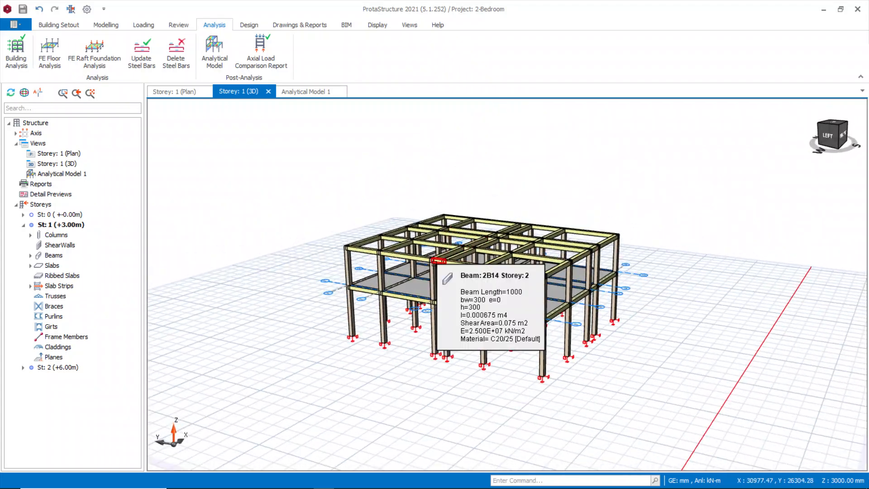
middle_drag(419, 372, 444, 390)
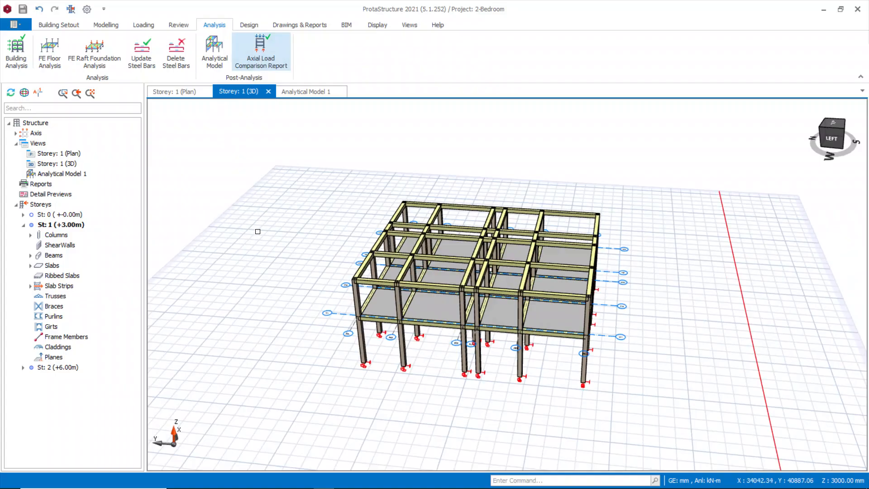
Display the Design Status of the building in the 3D view and inspect the columns, beams and slabs from several sides
click(253, 26)
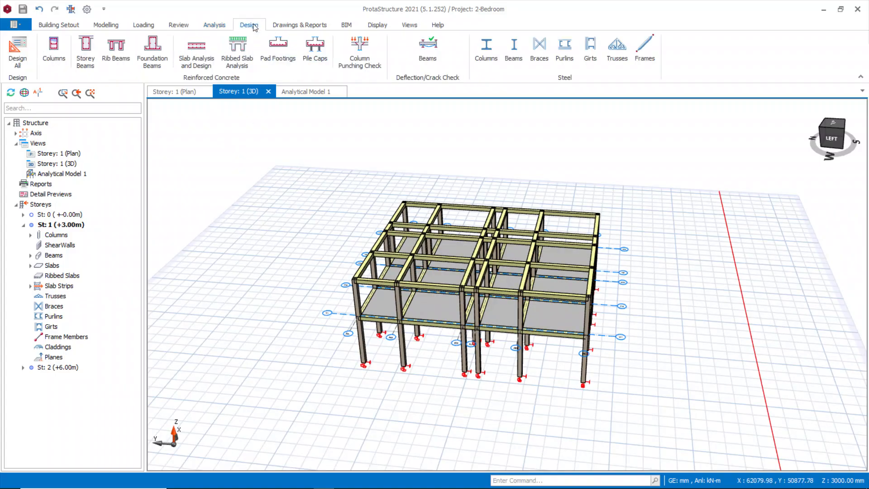
click(176, 25)
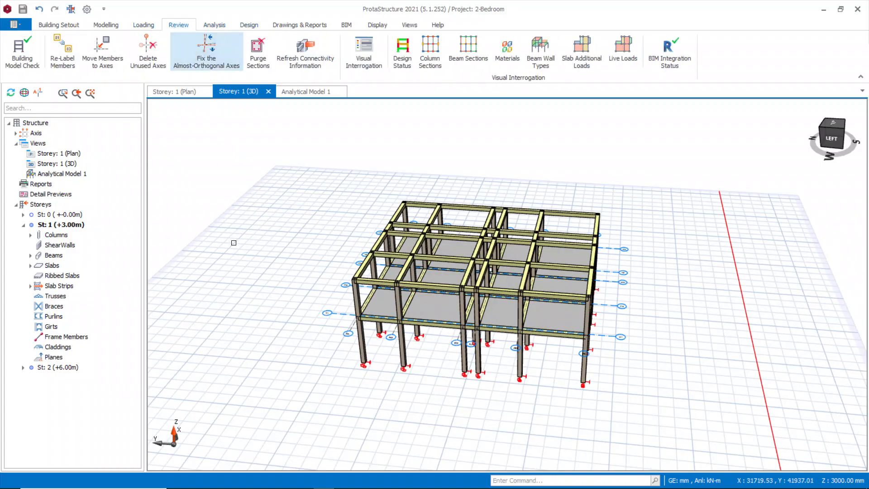
middle_drag(277, 351, 326, 344)
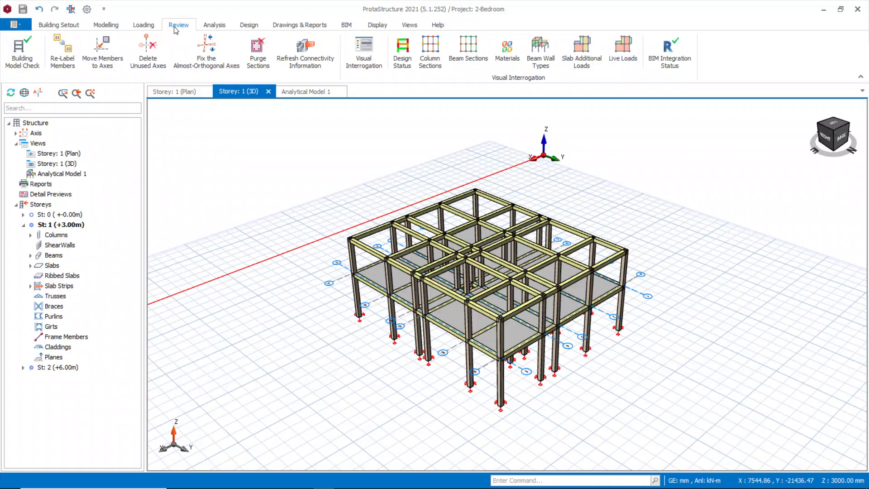
click(401, 58)
mouse_move(317, 261)
middle_down()
mouse_move(281, 316)
mouse_move(397, 310)
middle_up()
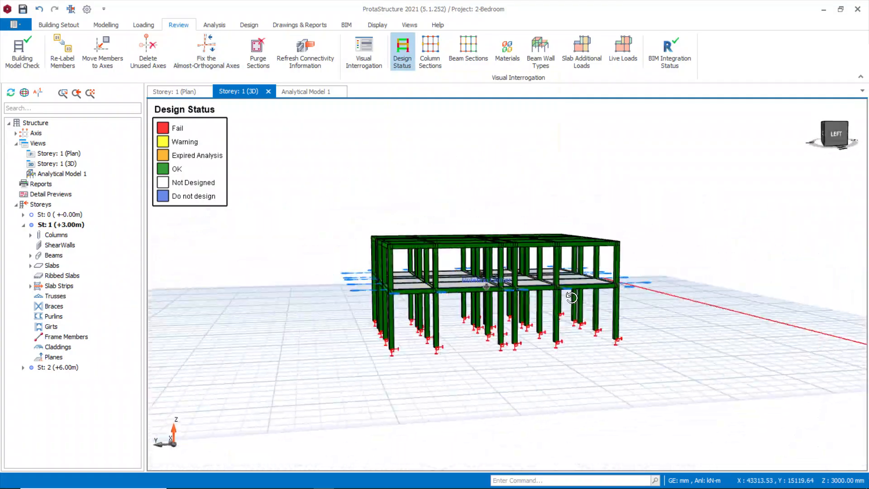
middle_drag(671, 305, 345, 407)
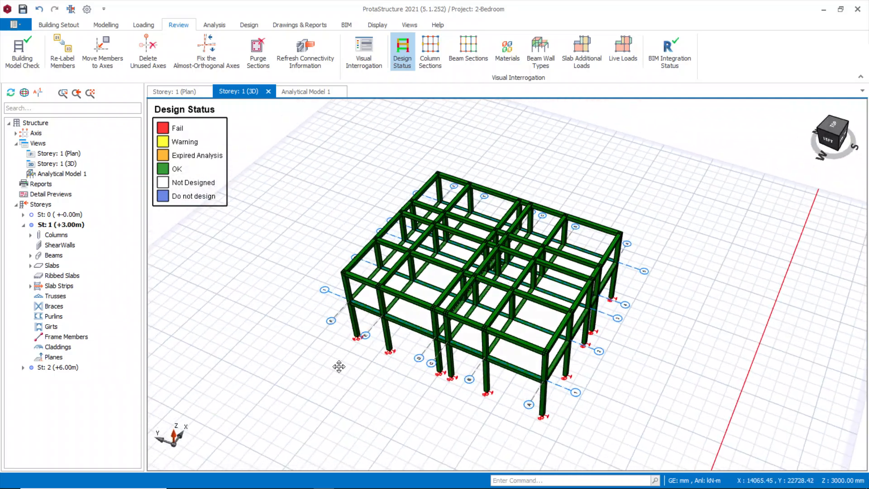
middle_drag(339, 367, 492, 313)
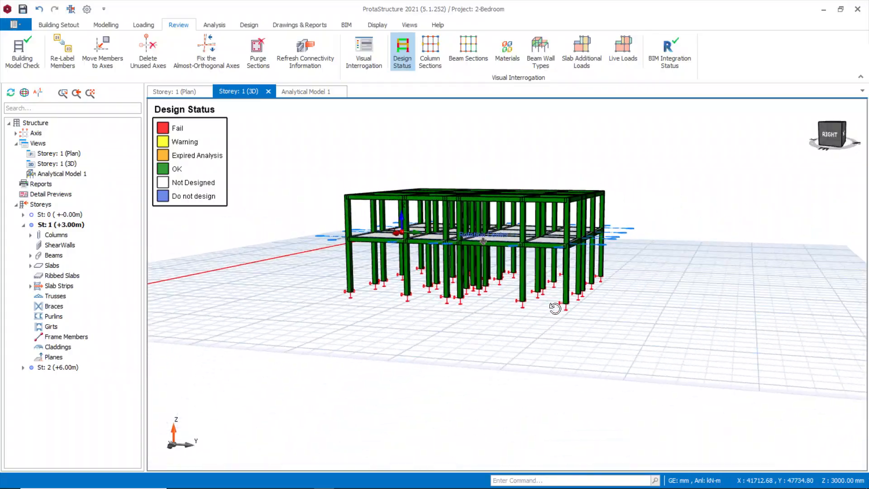
middle_drag(610, 300, 405, 339)
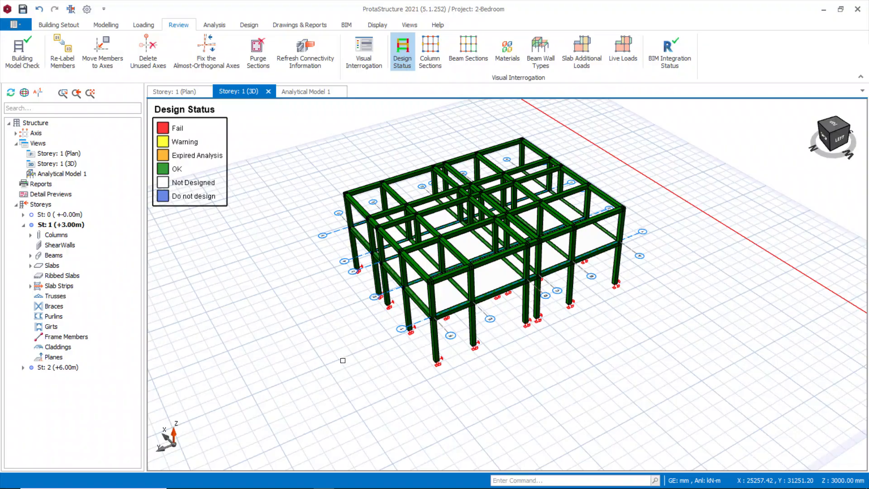
mouse_move(339, 348)
middle_down()
mouse_move(423, 338)
mouse_move(475, 235)
middle_up()
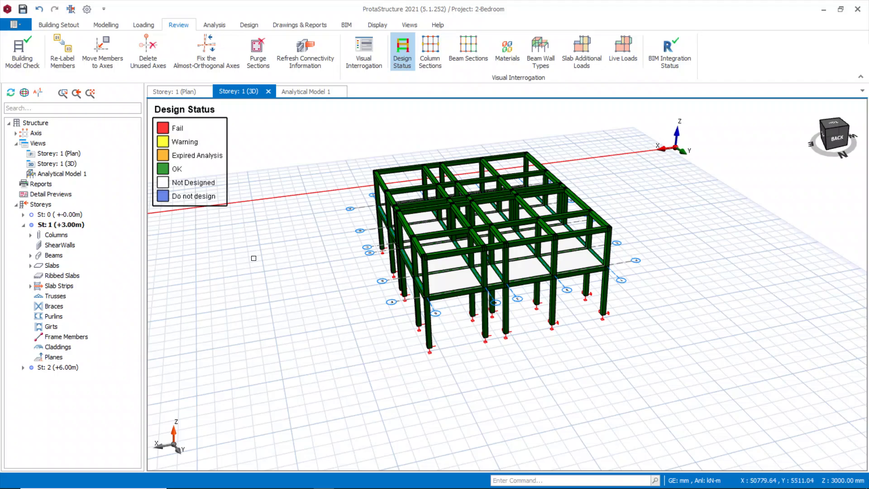
mouse_move(362, 318)
middle_down()
mouse_move(498, 311)
mouse_move(559, 377)
mouse_move(436, 379)
mouse_move(497, 367)
mouse_move(473, 343)
middle_up()
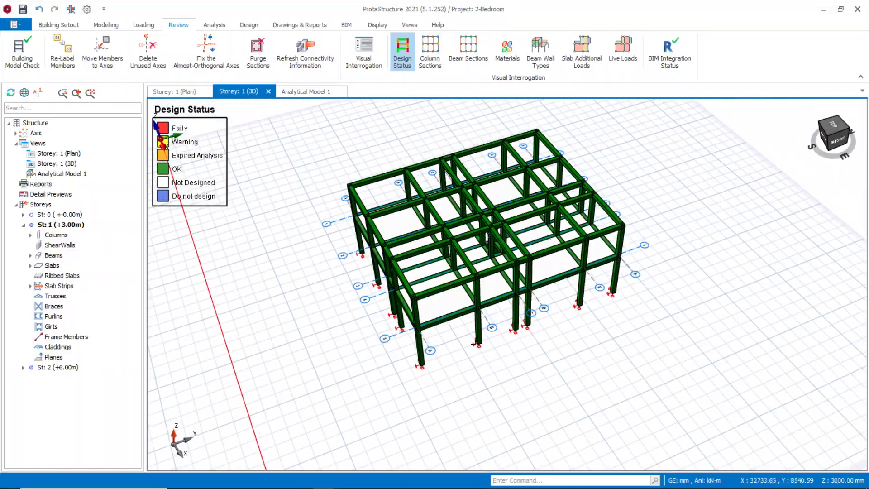
click(298, 25)
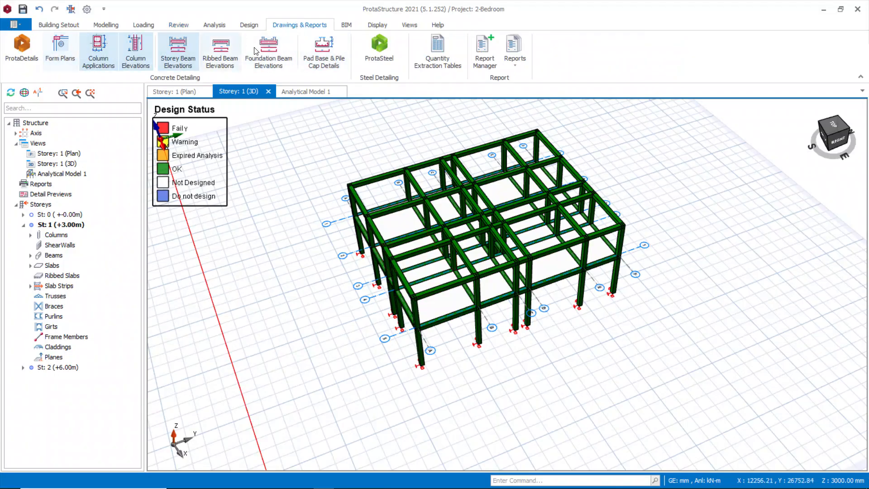
click(250, 25)
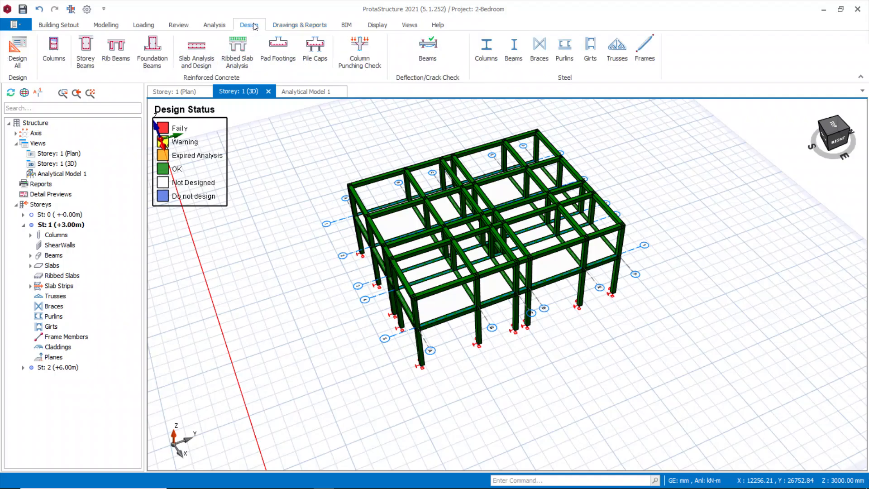
click(185, 26)
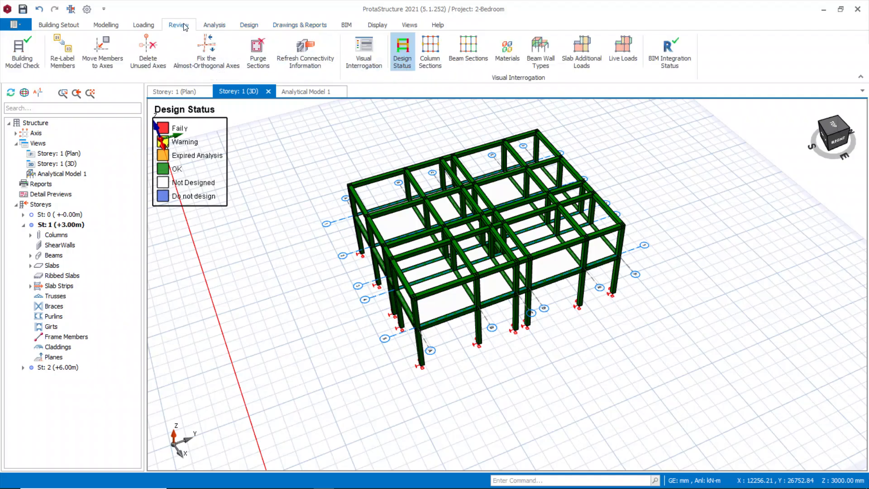
Start the ProtaDetails concrete detailing for the project and save the model changes
click(291, 26)
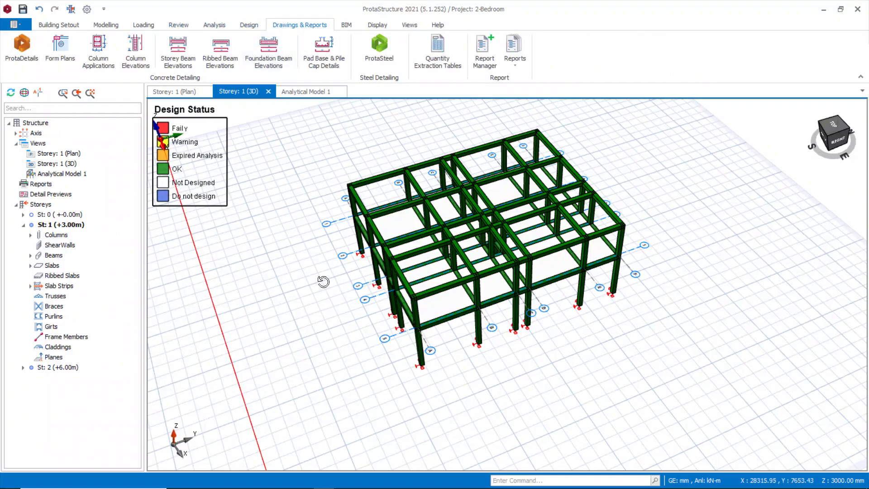
mouse_move(323, 282)
middle_down()
mouse_move(692, 266)
mouse_move(620, 291)
mouse_move(305, 320)
mouse_move(310, 330)
mouse_move(357, 338)
mouse_move(433, 372)
mouse_move(425, 390)
middle_up()
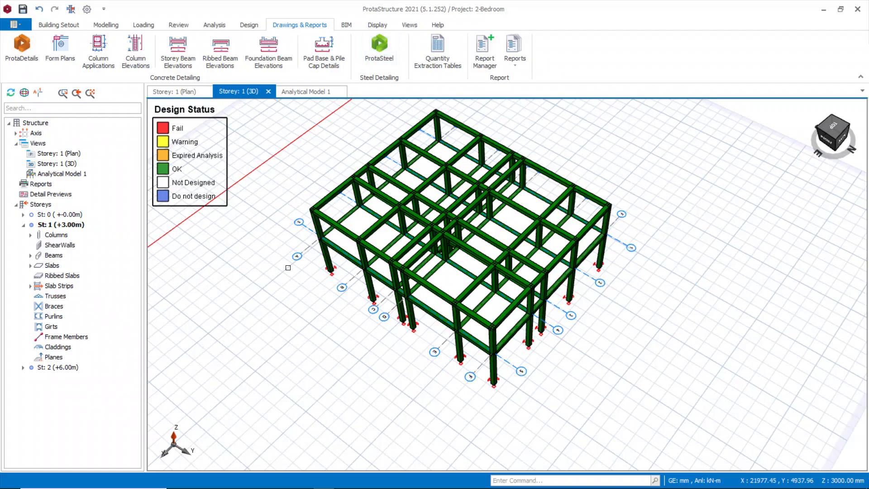
click(21, 57)
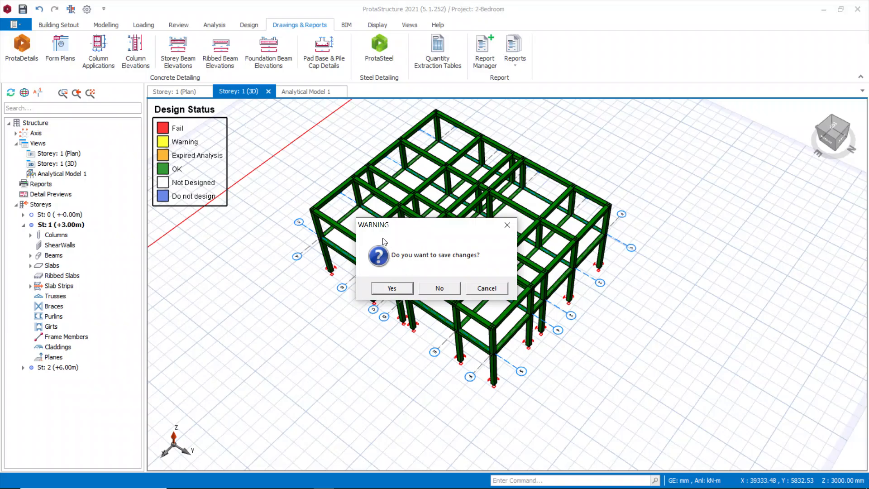
click(392, 290)
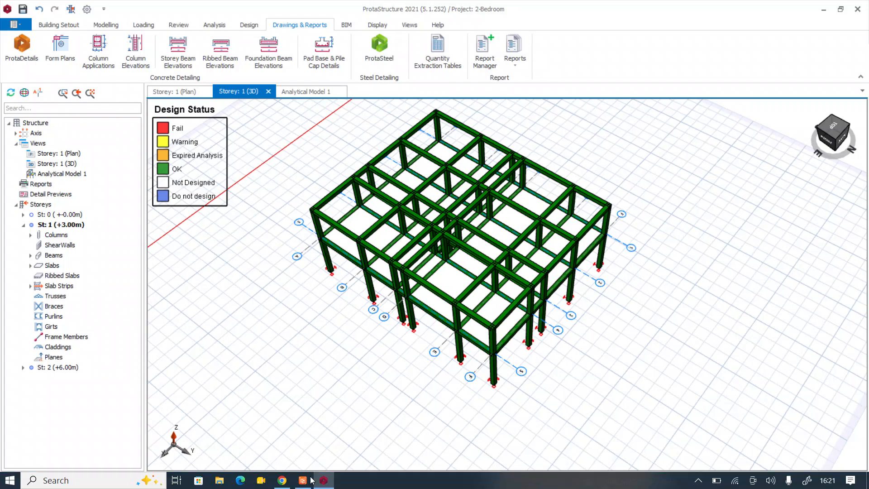
click(304, 480)
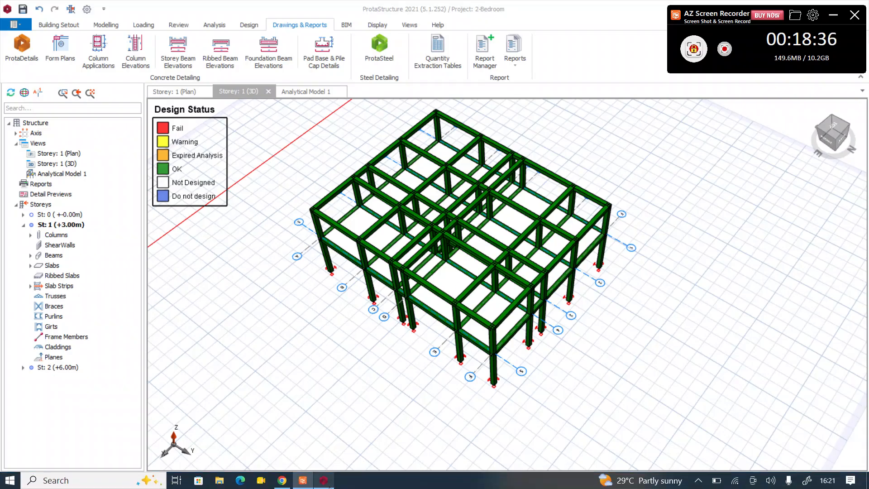
click(834, 17)
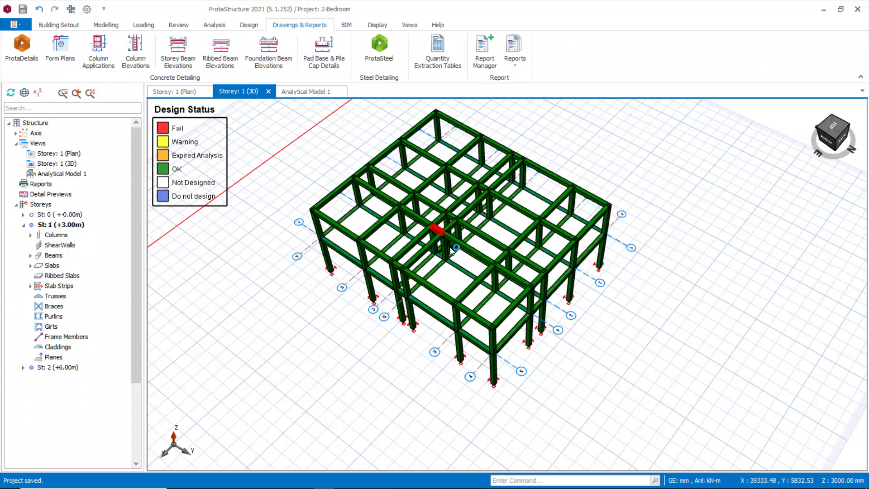
click(458, 234)
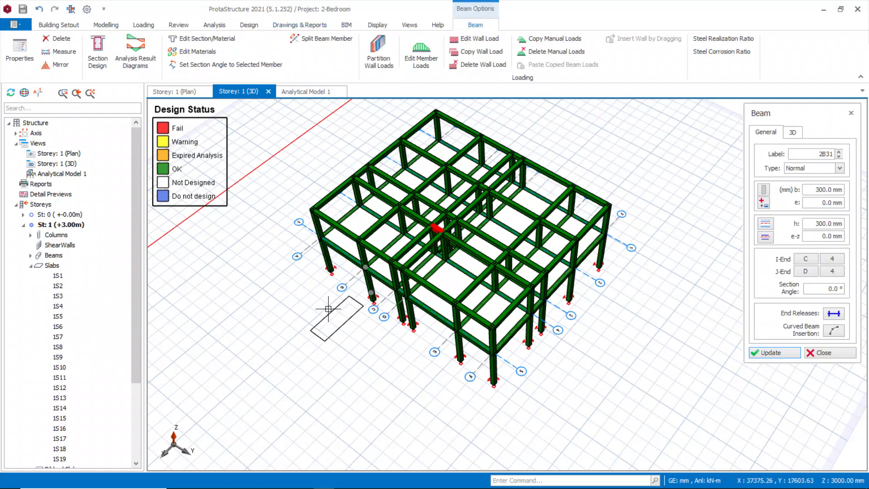
key(Escape)
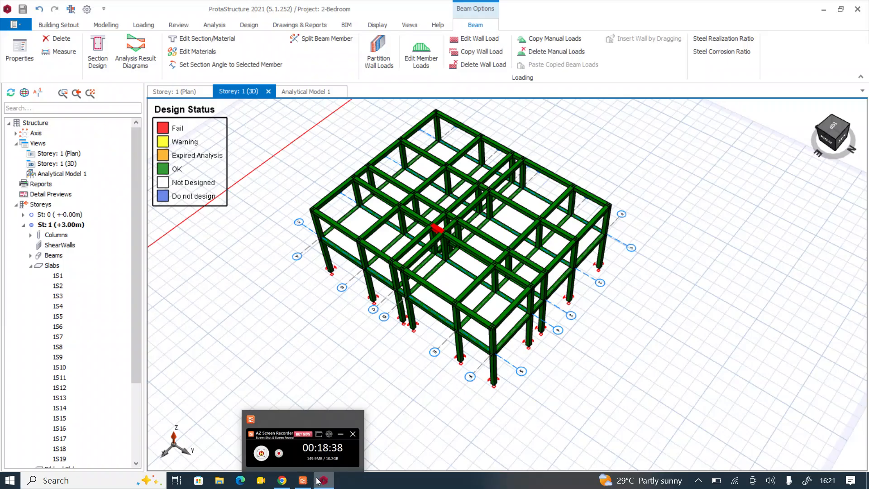
drag(271, 348, 255, 334)
Switch to ProtaDetails with the 2-Bedroom project loaded for concrete detailing
click(29, 54)
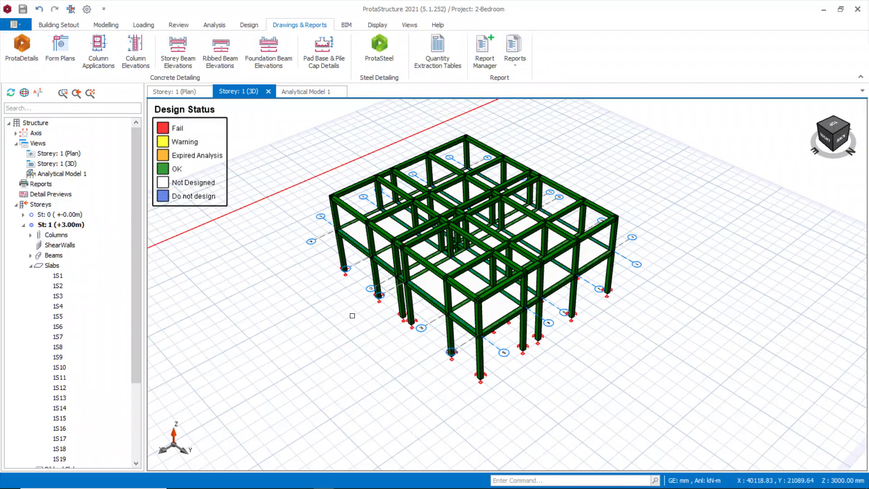
mouse_move(324, 480)
middle_drag(326, 330, 337, 369)
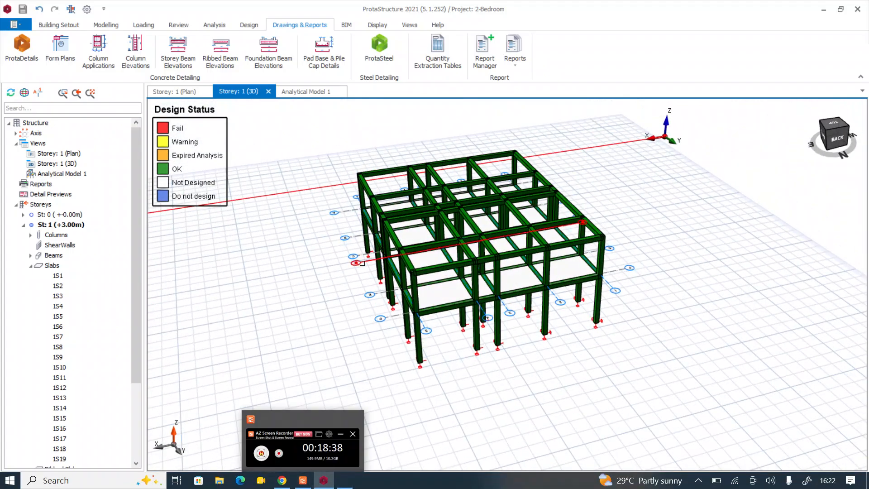
click(16, 48)
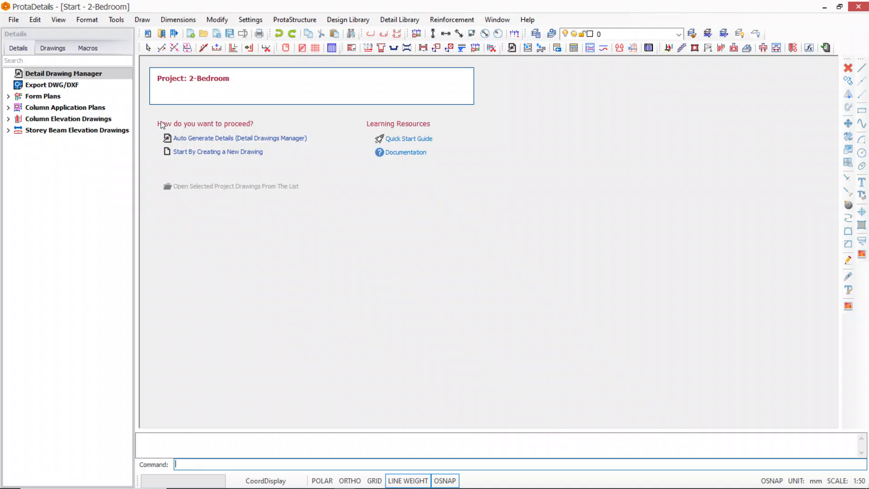
Auto-generate form plans, column applications, column elevations, column schedules and beam elevations for all storeys, and place them in the drawing
click(228, 139)
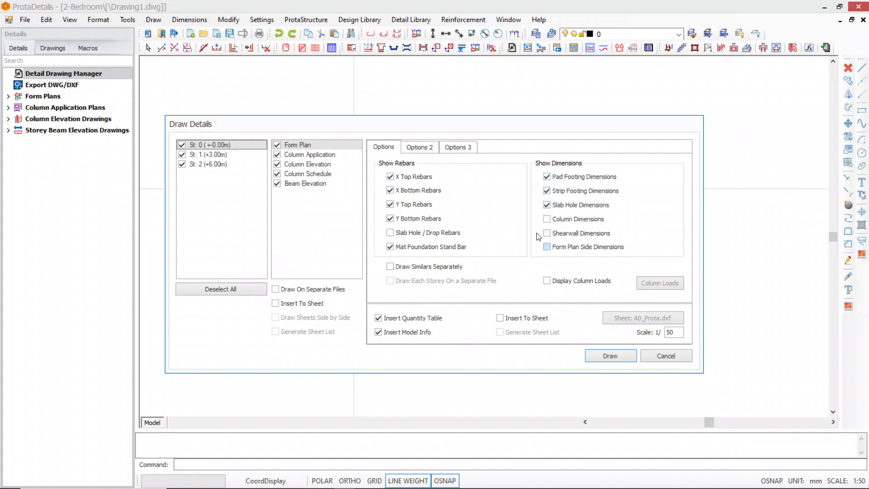
click(607, 357)
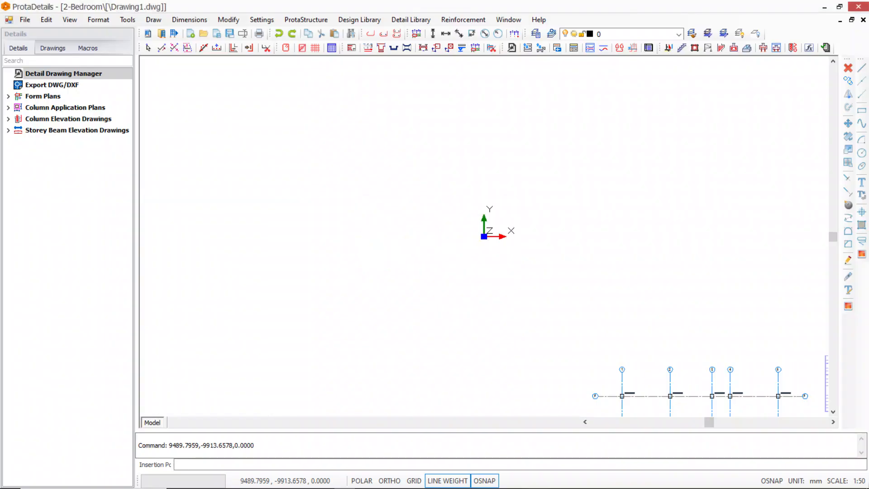
click(269, 197)
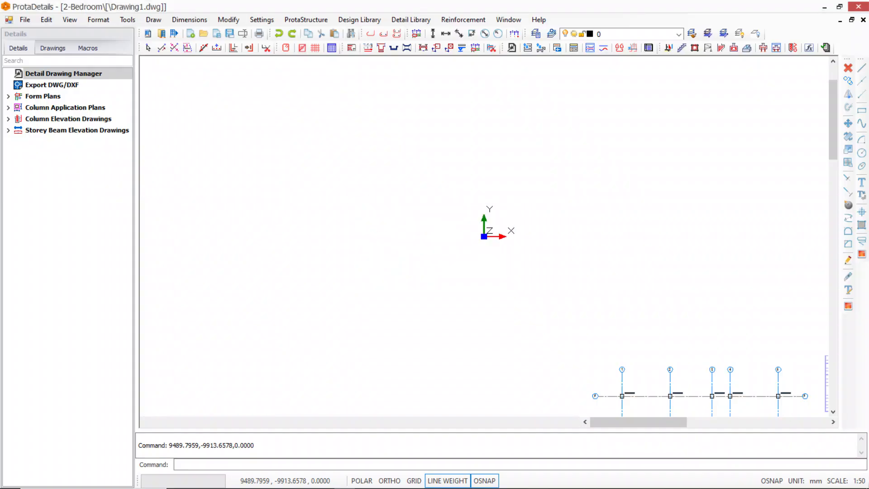
Examine the overall set of generated drawings and the foundation-level column layout with its column labels and sizes
scroll(407, 223, down, 5)
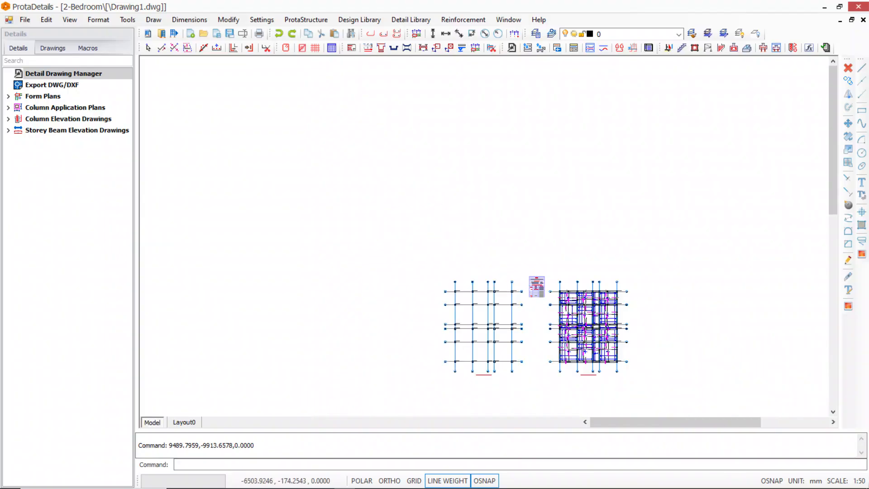
scroll(409, 274, up, 10)
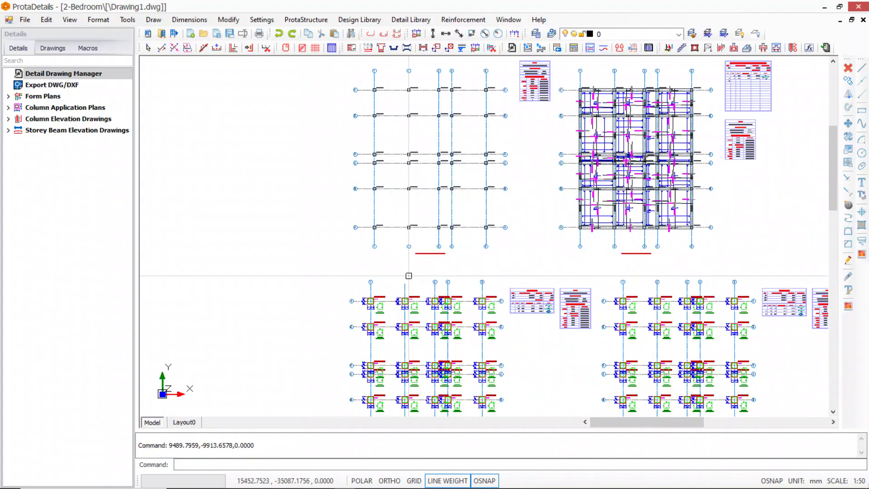
scroll(408, 275, down, 3)
scroll(427, 178, up, 5)
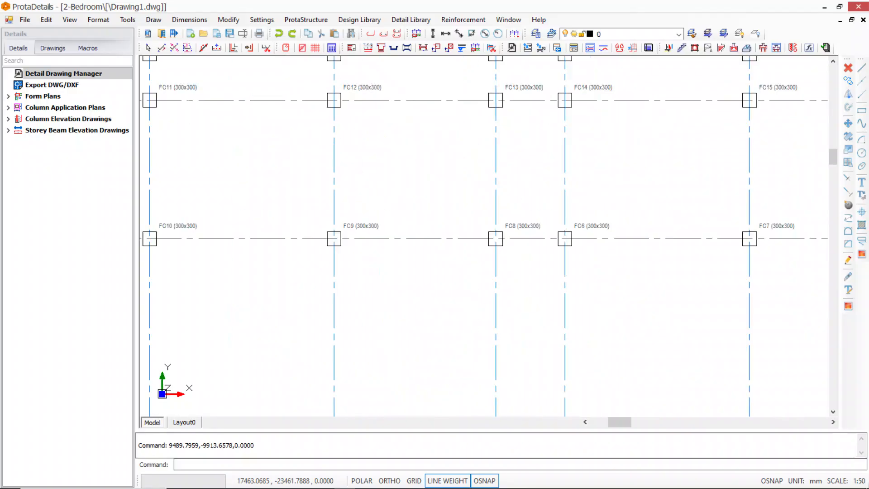
scroll(391, 185, down, 1)
scroll(382, 264, down, 5)
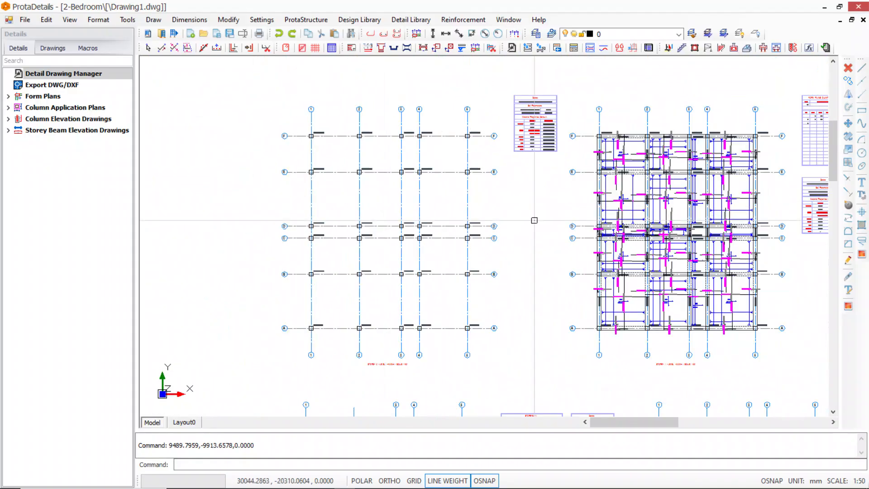
Examine the first-storey form plan's slab reinforcement and the second-storey form plan's beam and column labels
middle_drag(535, 219, 505, 218)
scroll(505, 218, up, 8)
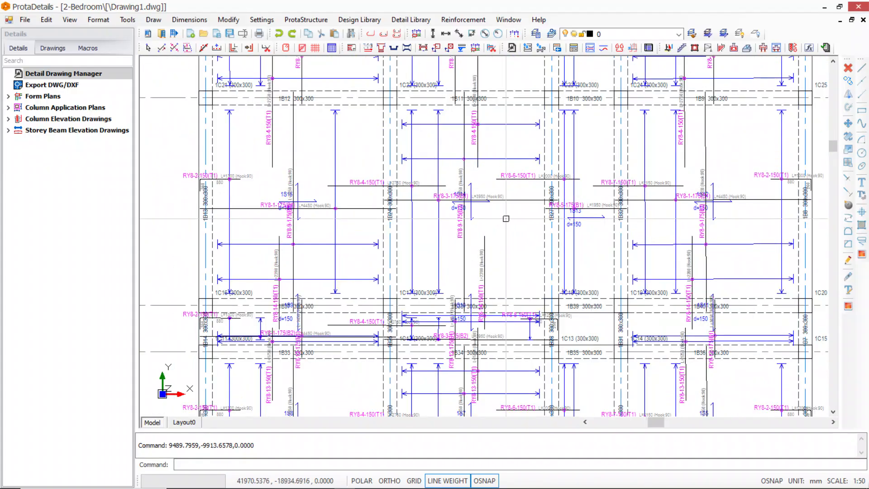
scroll(505, 218, down, 8)
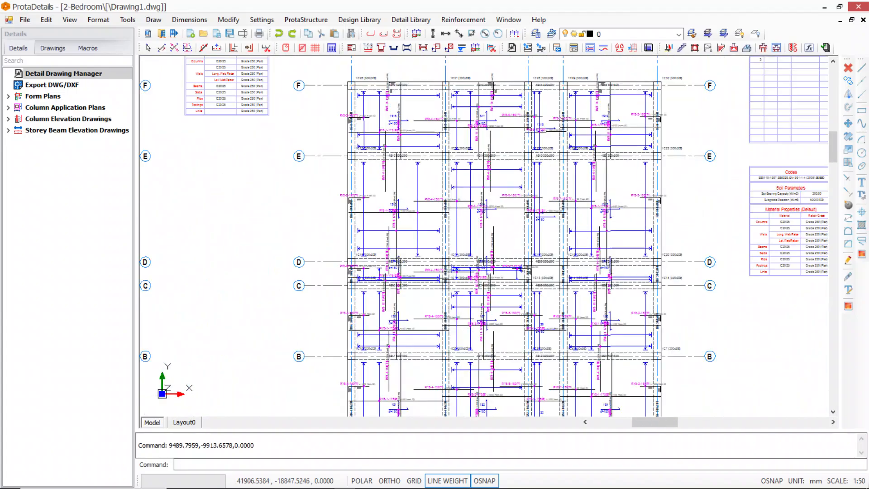
scroll(484, 136, up, 4)
scroll(478, 183, down, 4)
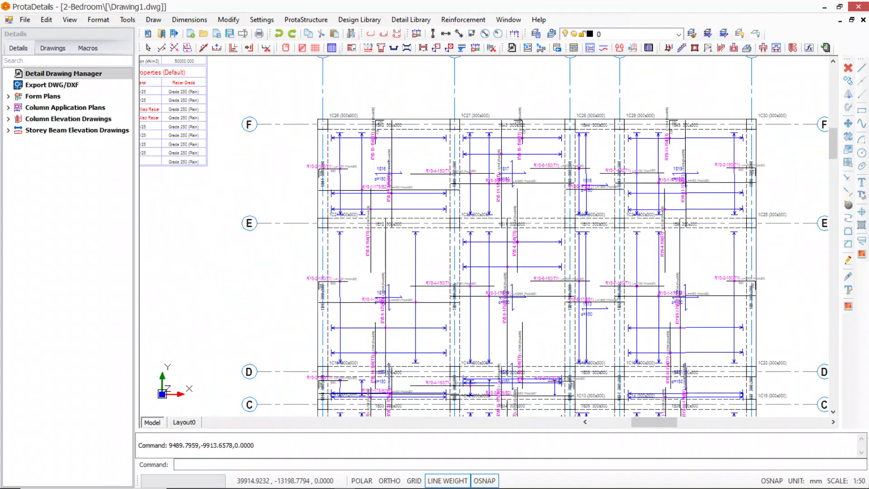
scroll(478, 183, down, 4)
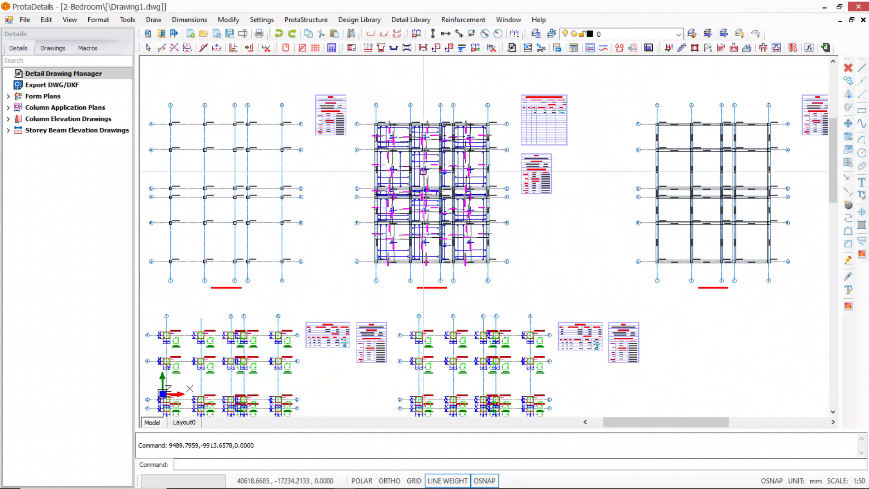
scroll(744, 176, up, 2)
scroll(627, 163, up, 3)
scroll(613, 158, up, 2)
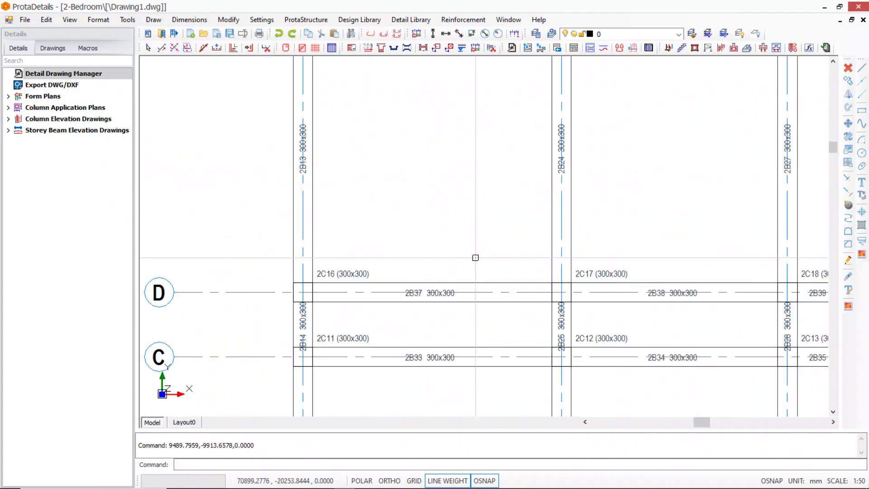
Examine the storey 1 and storey 2 column application plans, including the column sections, main bars and link details
middle_drag(442, 191, 439, 172)
scroll(439, 172, down, 8)
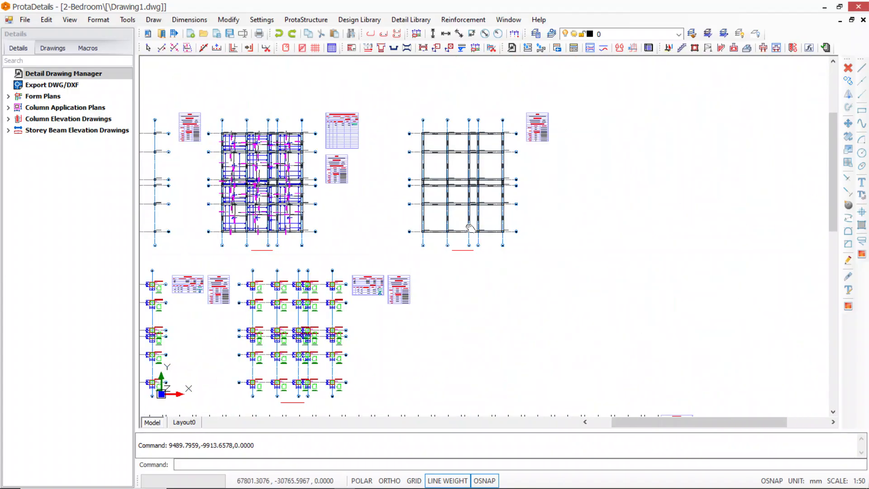
scroll(481, 256, up, 1)
scroll(481, 256, up, 3)
scroll(477, 248, down, 2)
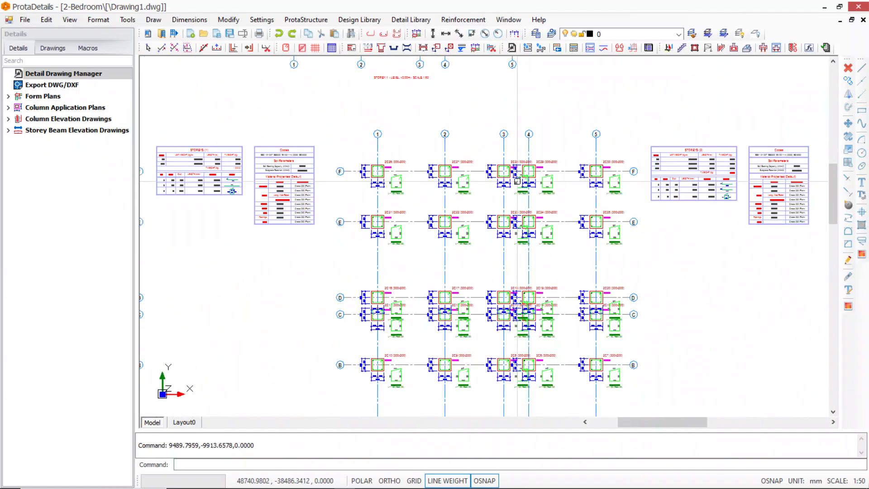
middle_drag(369, 304, 460, 223)
scroll(390, 211, up, 4)
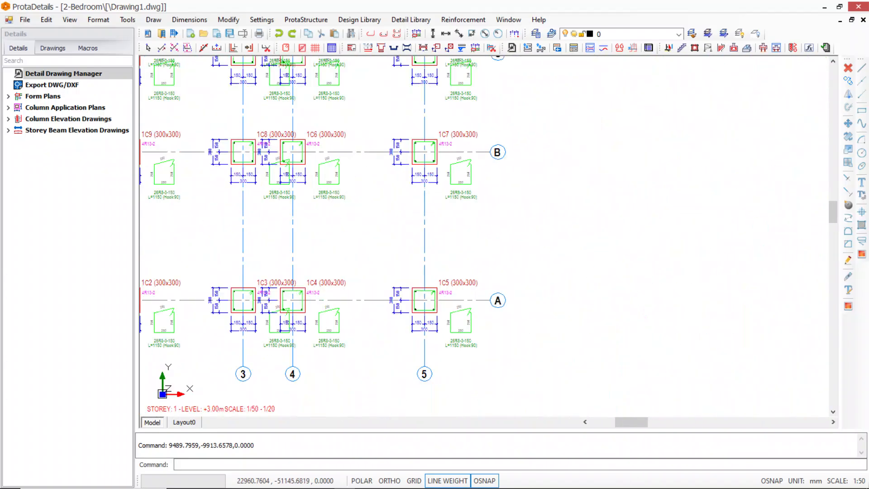
Examine the rows of column elevation drawings below the column application plans
scroll(388, 211, down, 3)
scroll(390, 211, down, 4)
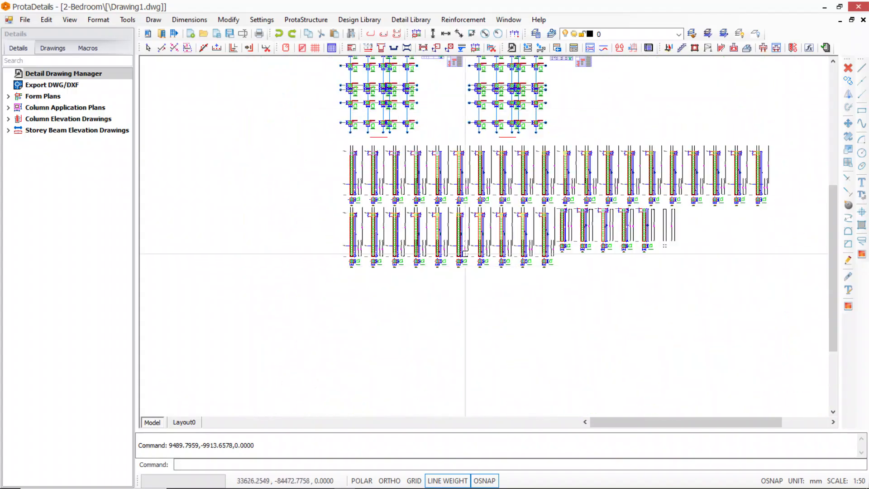
scroll(509, 201, up, 2)
scroll(509, 201, down, 5)
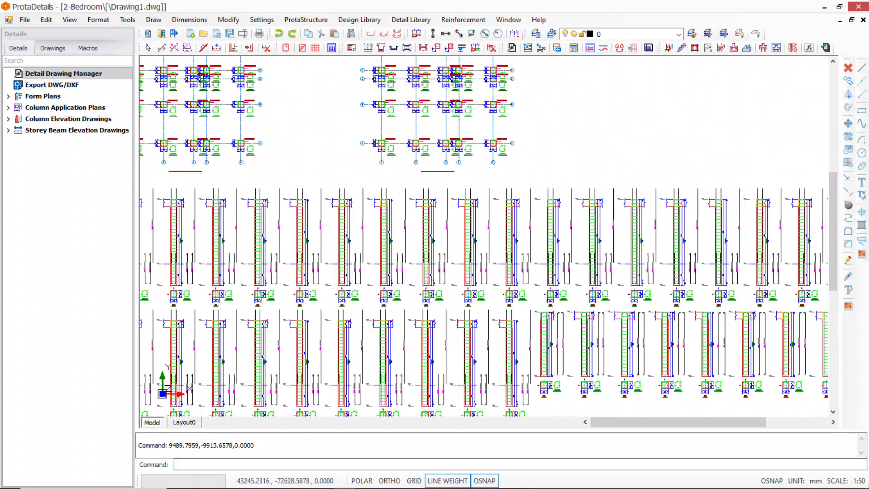
scroll(419, 203, up, 4)
scroll(435, 172, down, 2)
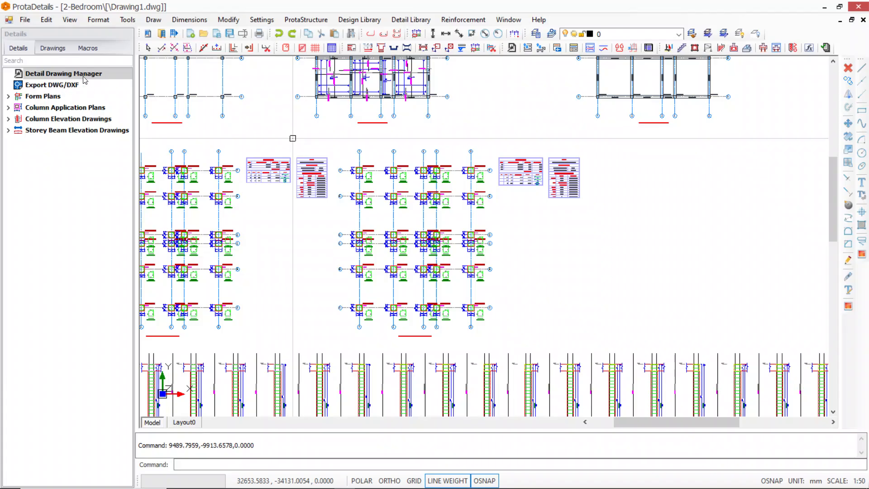
Examine the first-storey form plan's slab reinforcement and the beam and column labels along axis B around column 1C9
mouse_move(614, 299)
middle_down()
mouse_move(636, 340)
mouse_move(664, 353)
middle_up()
middle_drag(390, 199, 406, 212)
scroll(405, 160, up, 5)
middle_drag(406, 161, 438, 340)
scroll(425, 273, down, 3)
scroll(432, 188, up, 4)
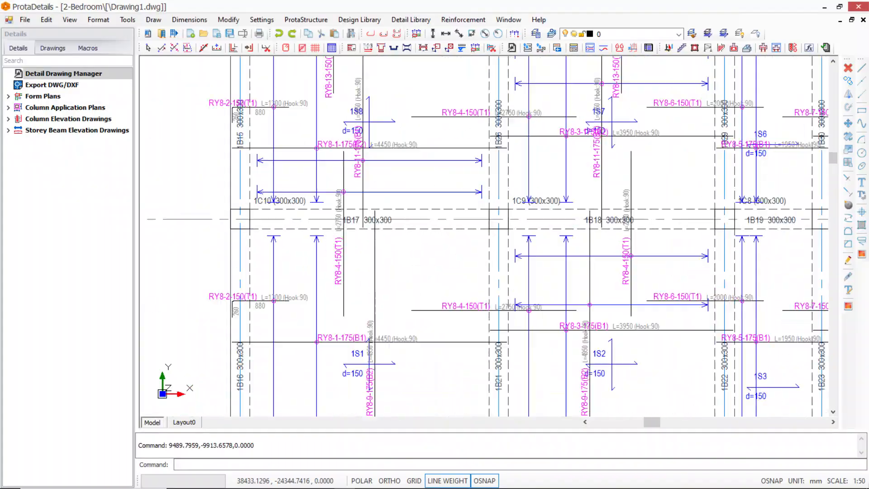
scroll(537, 208, up, 5)
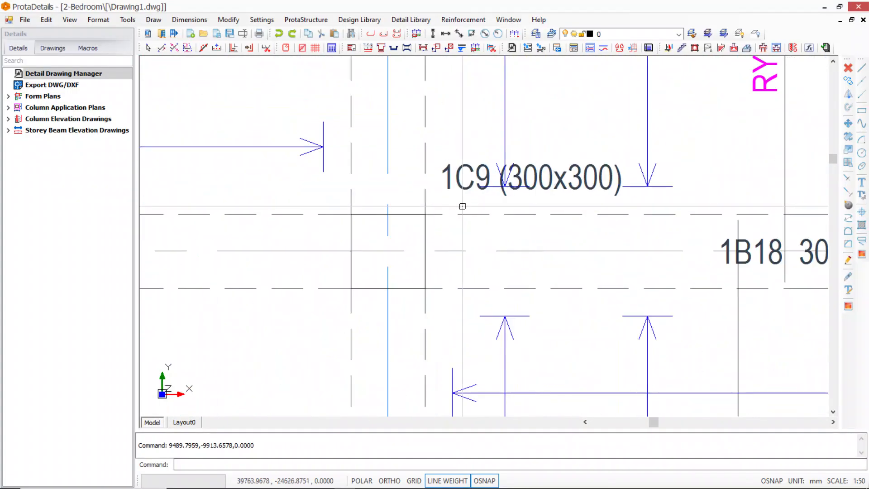
scroll(462, 206, down, 8)
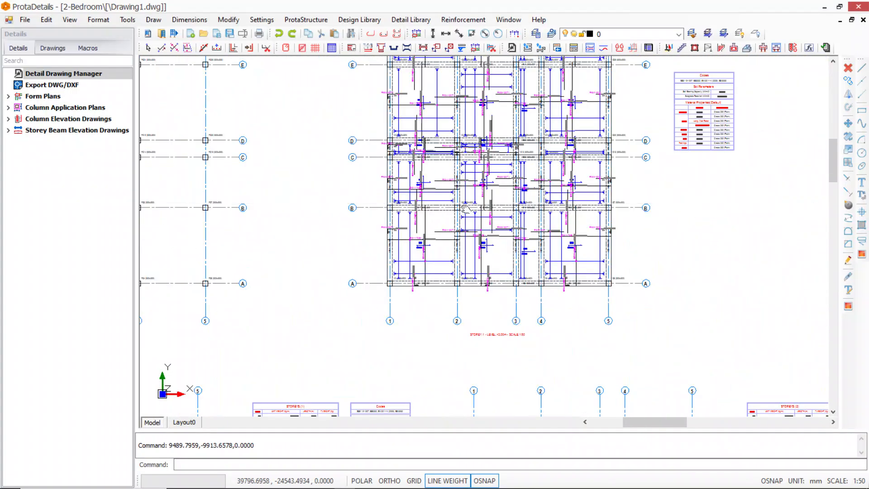
Examine the foundation-level column labels and sizes, and the first-storey form plan's slab reinforcement layout across axes A to E
mouse_move(465, 209)
middle_down()
mouse_move(595, 261)
mouse_move(714, 261)
middle_up()
scroll(367, 236, up, 4)
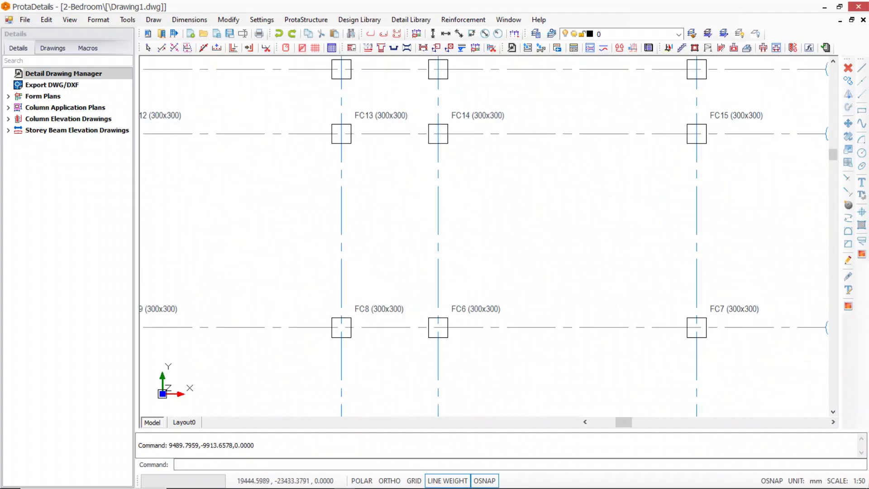
scroll(382, 180, down, 6)
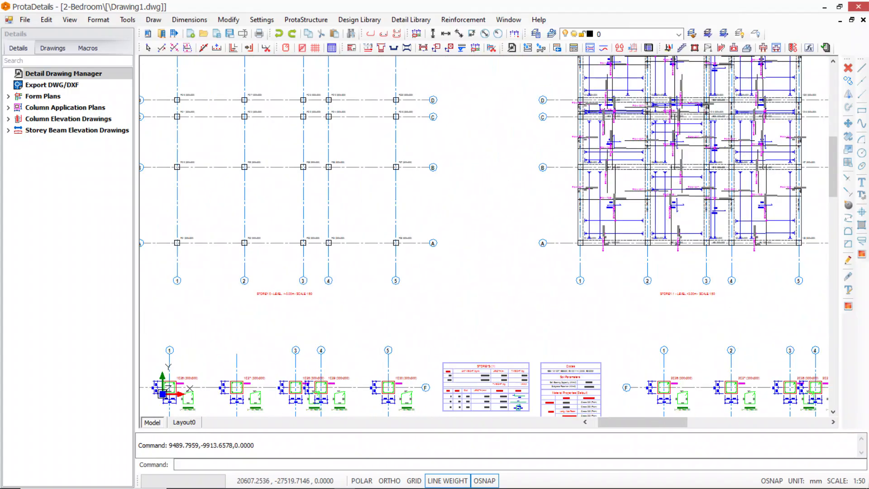
scroll(397, 241, down, 5)
mouse_move(398, 241)
middle_down()
mouse_move(402, 291)
mouse_move(402, 252)
middle_up()
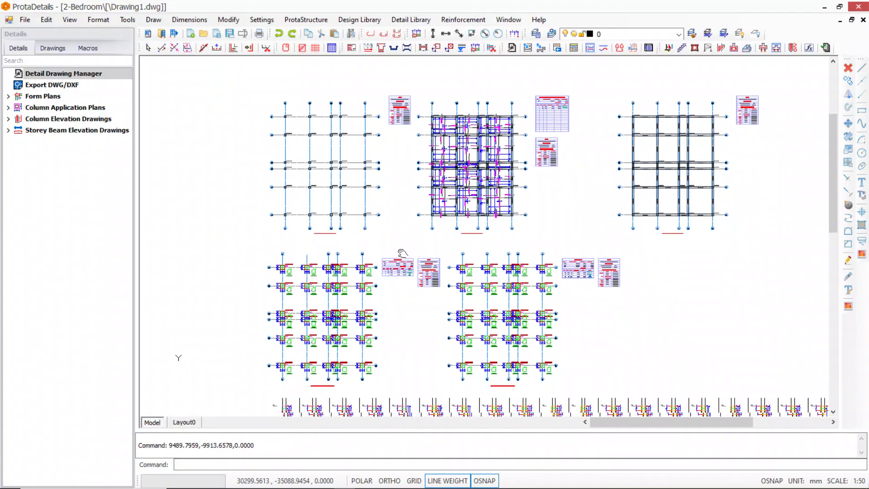
scroll(389, 229, up, 2)
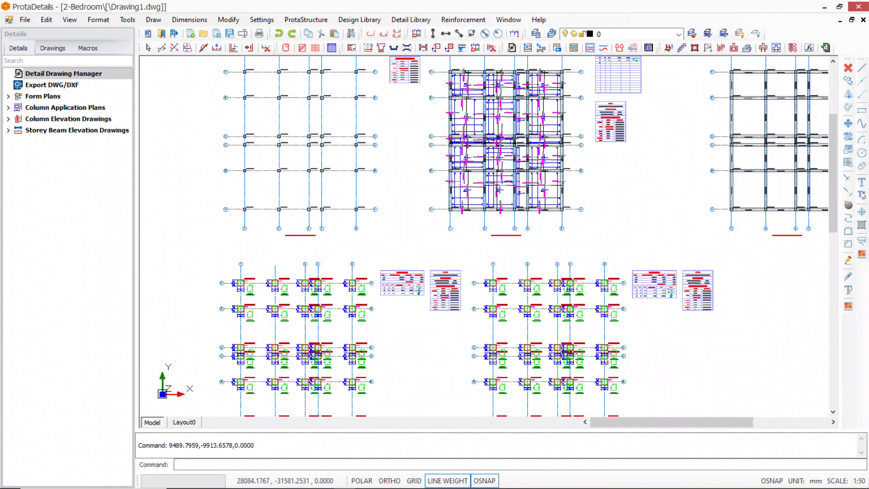
scroll(382, 172, up, 5)
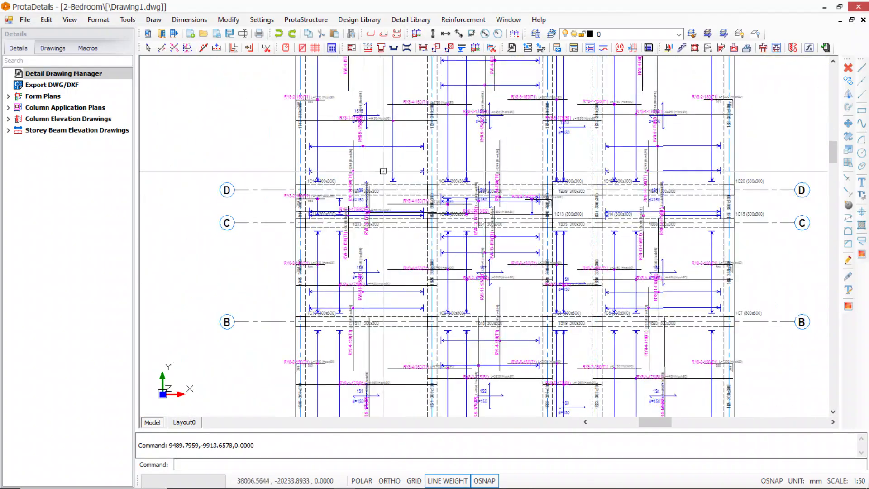
scroll(328, 179, down, 2)
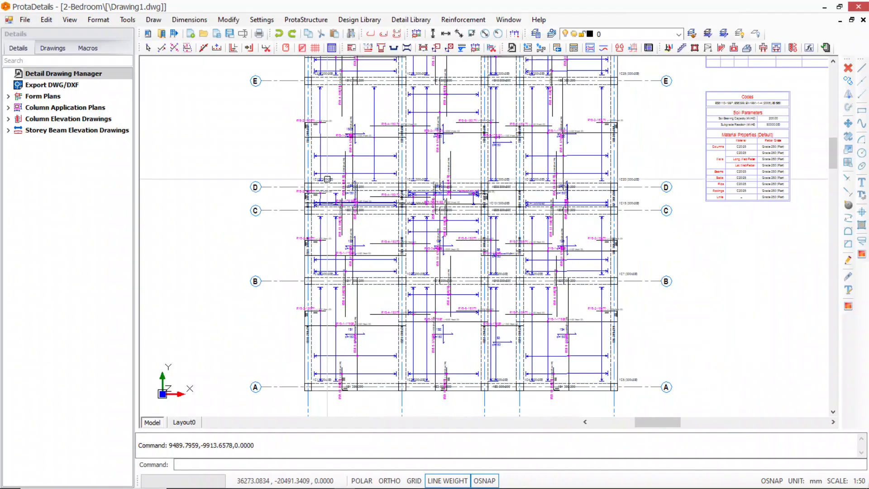
scroll(417, 195, down, 2)
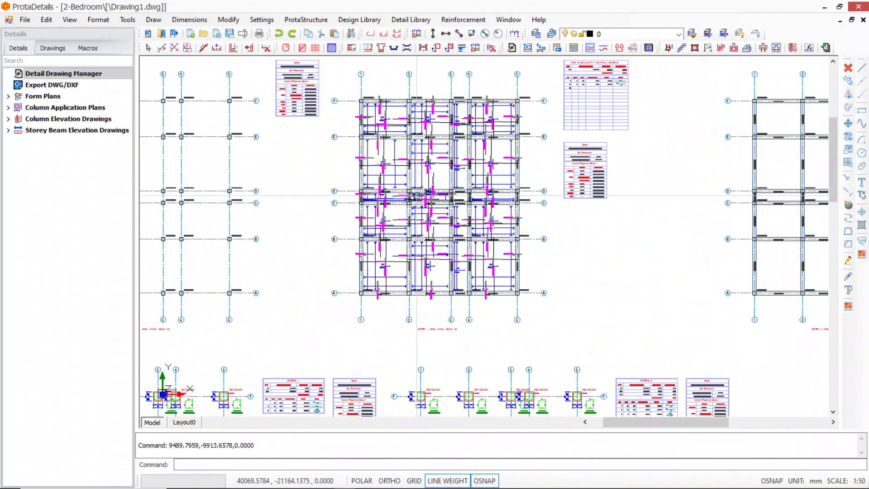
Examine the second-storey column application plan's column sections, bar labels and link details between axes A and D
scroll(416, 195, down, 3)
middle_drag(384, 377, 420, 262)
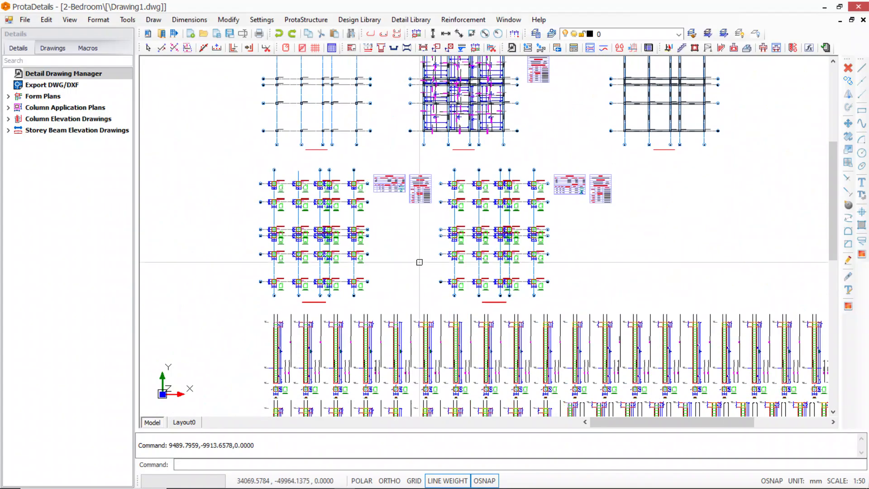
scroll(450, 214, up, 5)
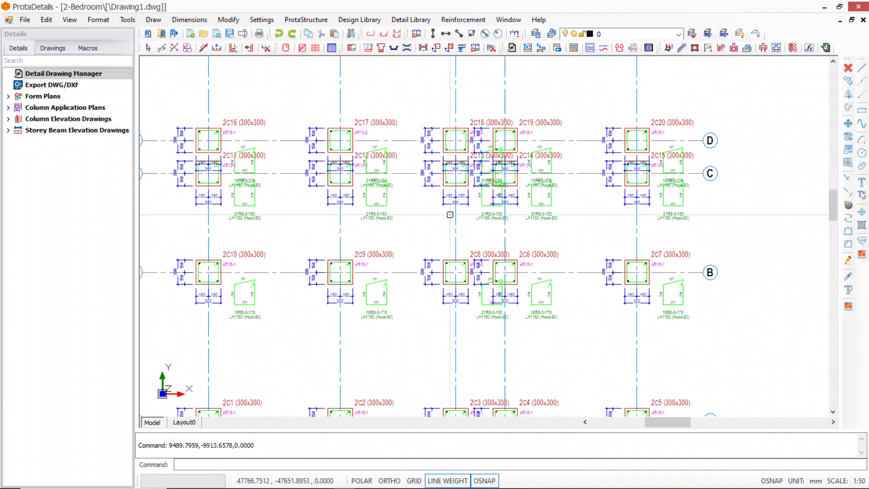
scroll(450, 215, down, 2)
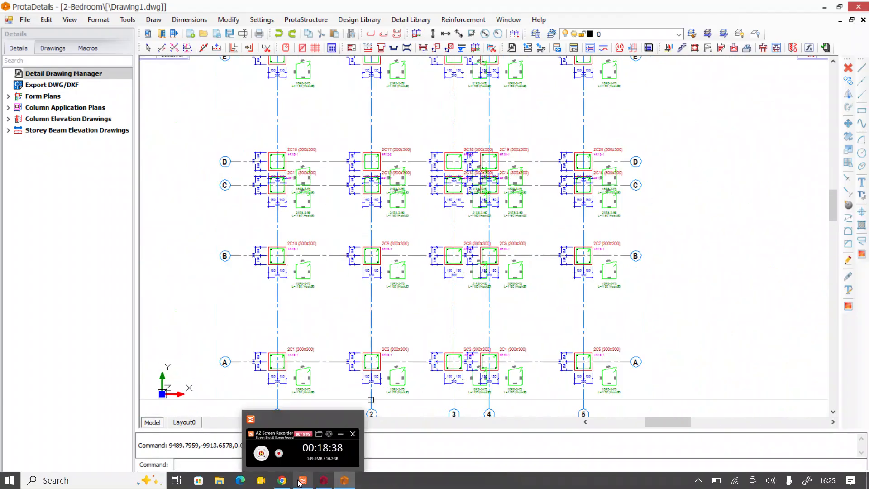
click(298, 483)
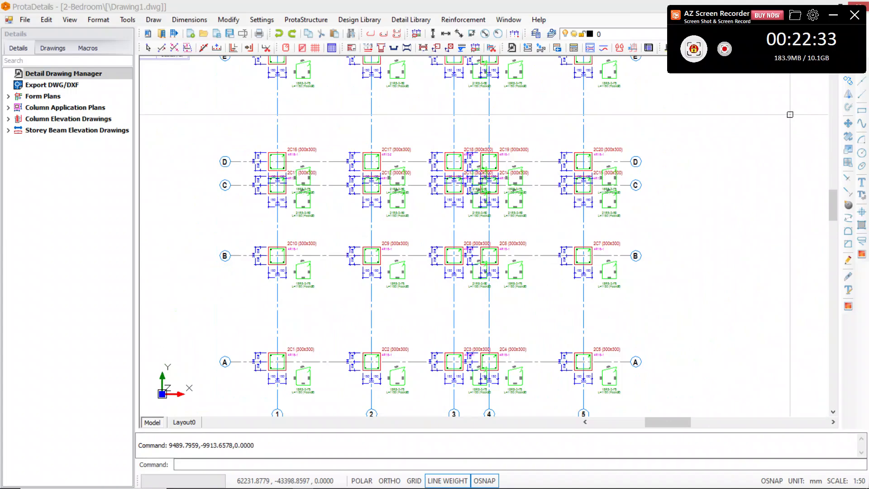